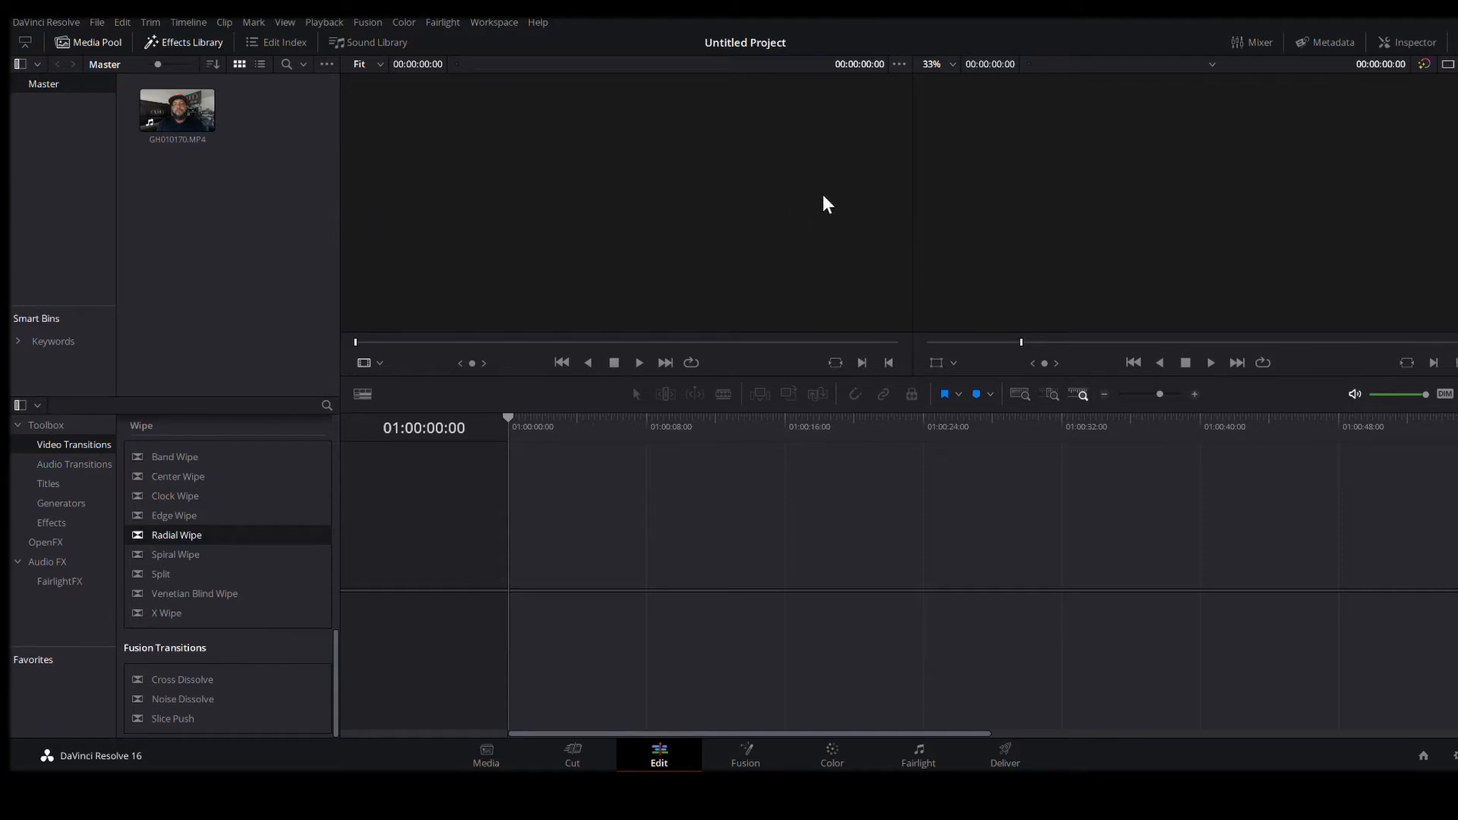
# Step: Place the GH010170.MP4 clip on a new timeline so that it starts at the very beginning
pyautogui.moveTo(162, 121); pyautogui.dragTo(638, 559)
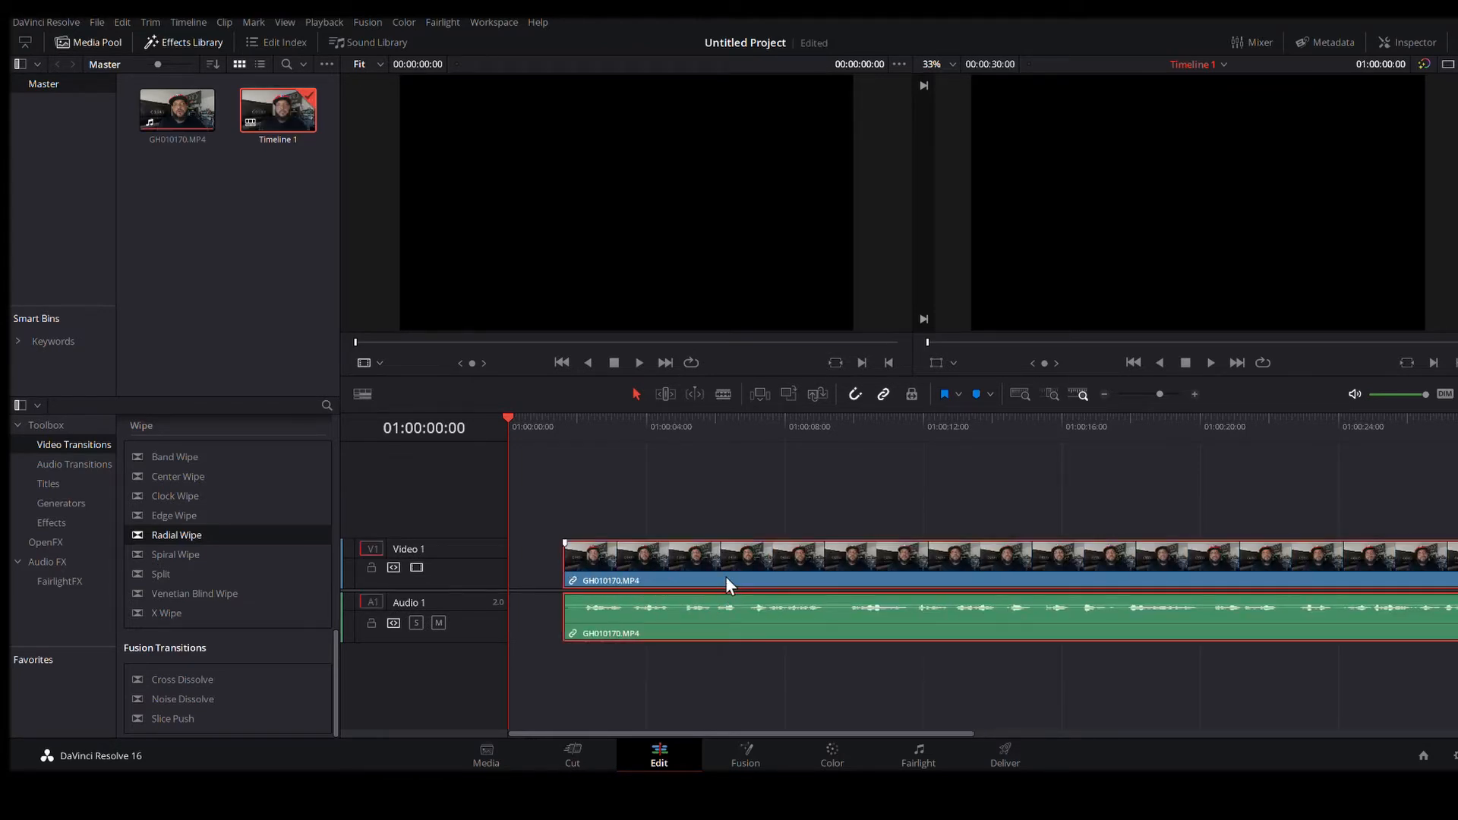
pyautogui.moveTo(726, 576); pyautogui.dragTo(627, 579)
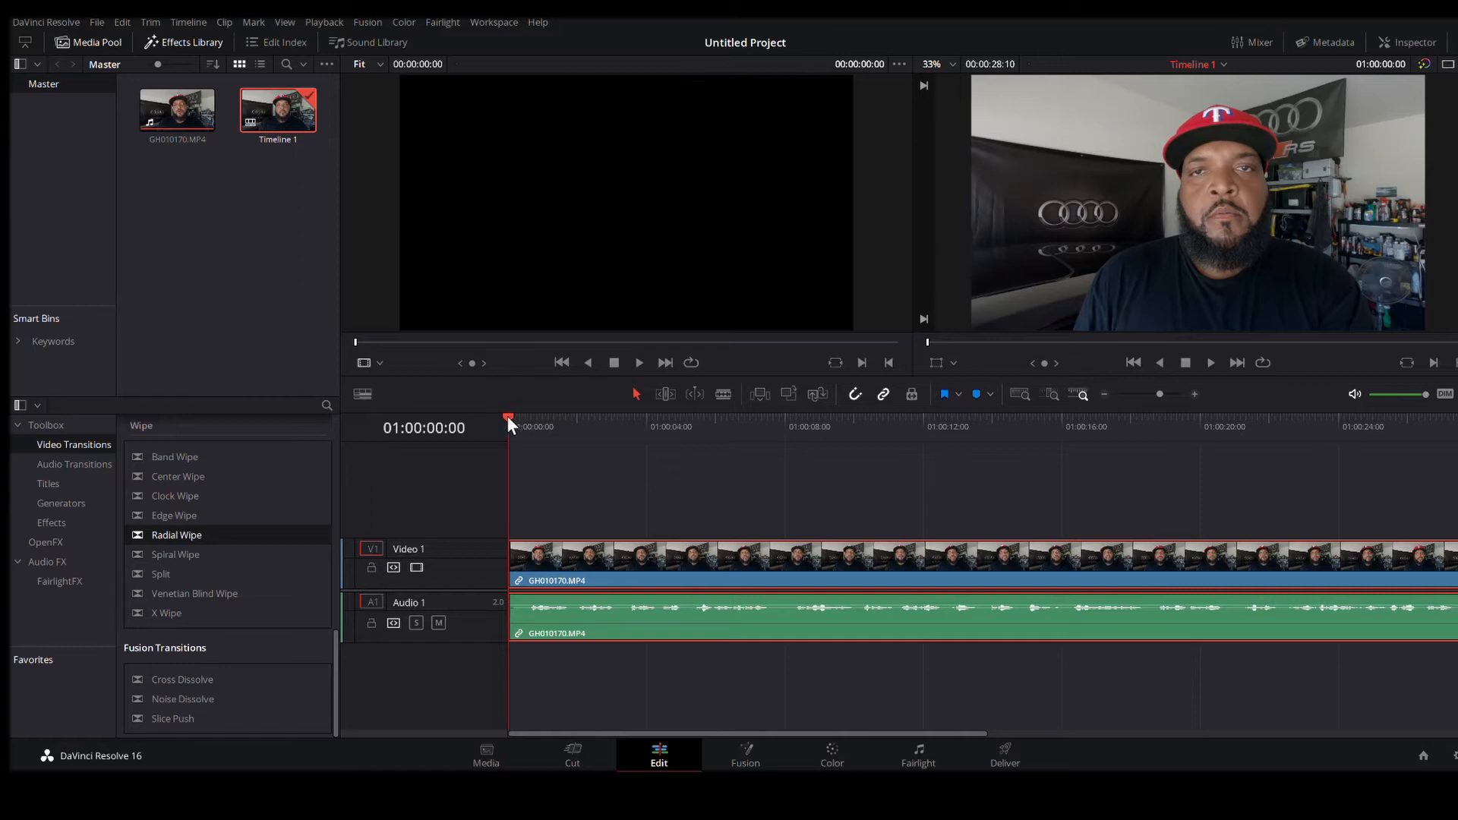
# Step: Add the 3D Lower 3rd Plane Slide In title on a track above the video clip, starting a little before 3 seconds
pyautogui.moveTo(518, 416); pyautogui.dragTo(554, 413)
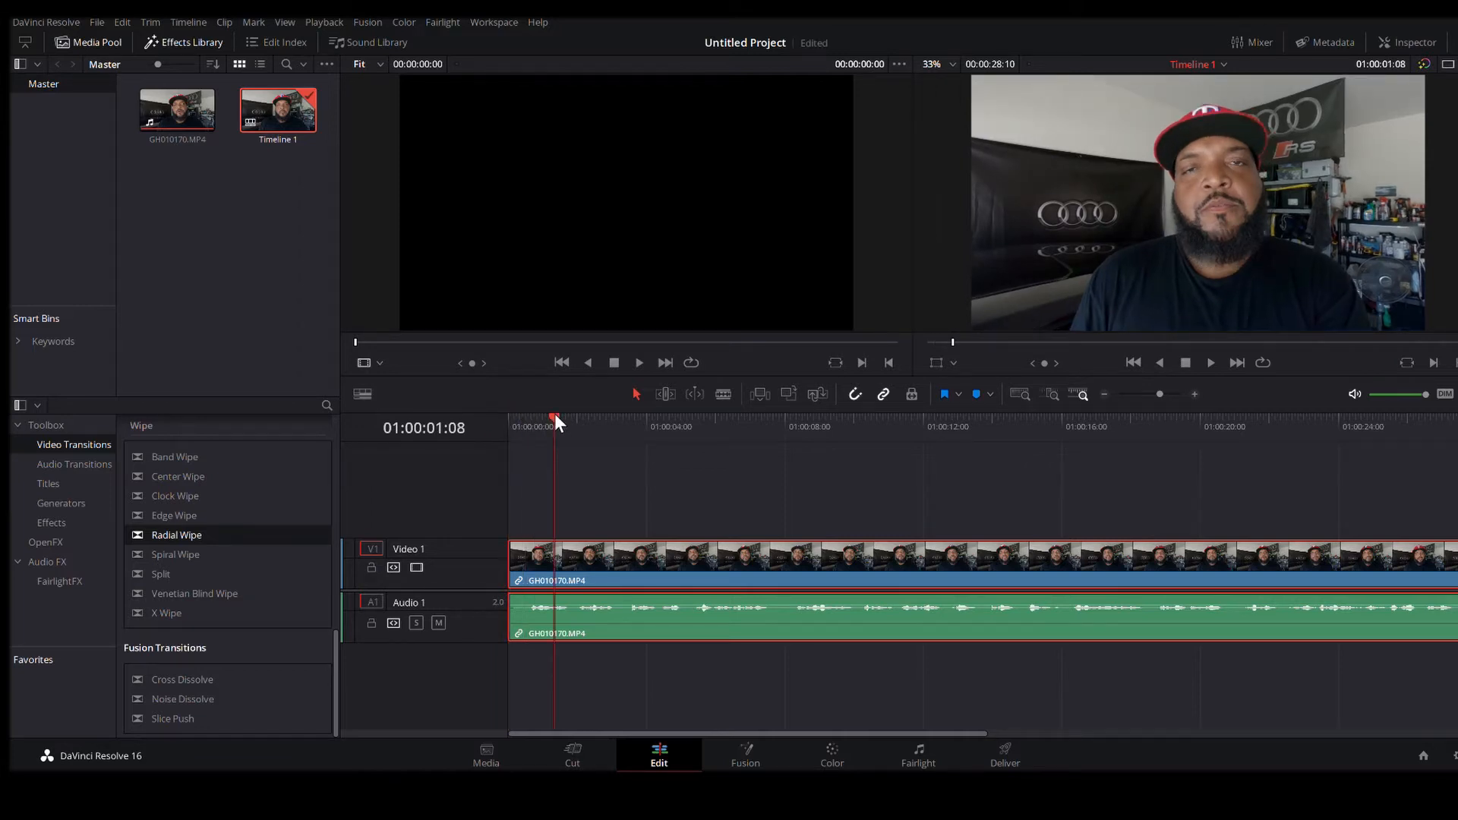
pyautogui.click(569, 417)
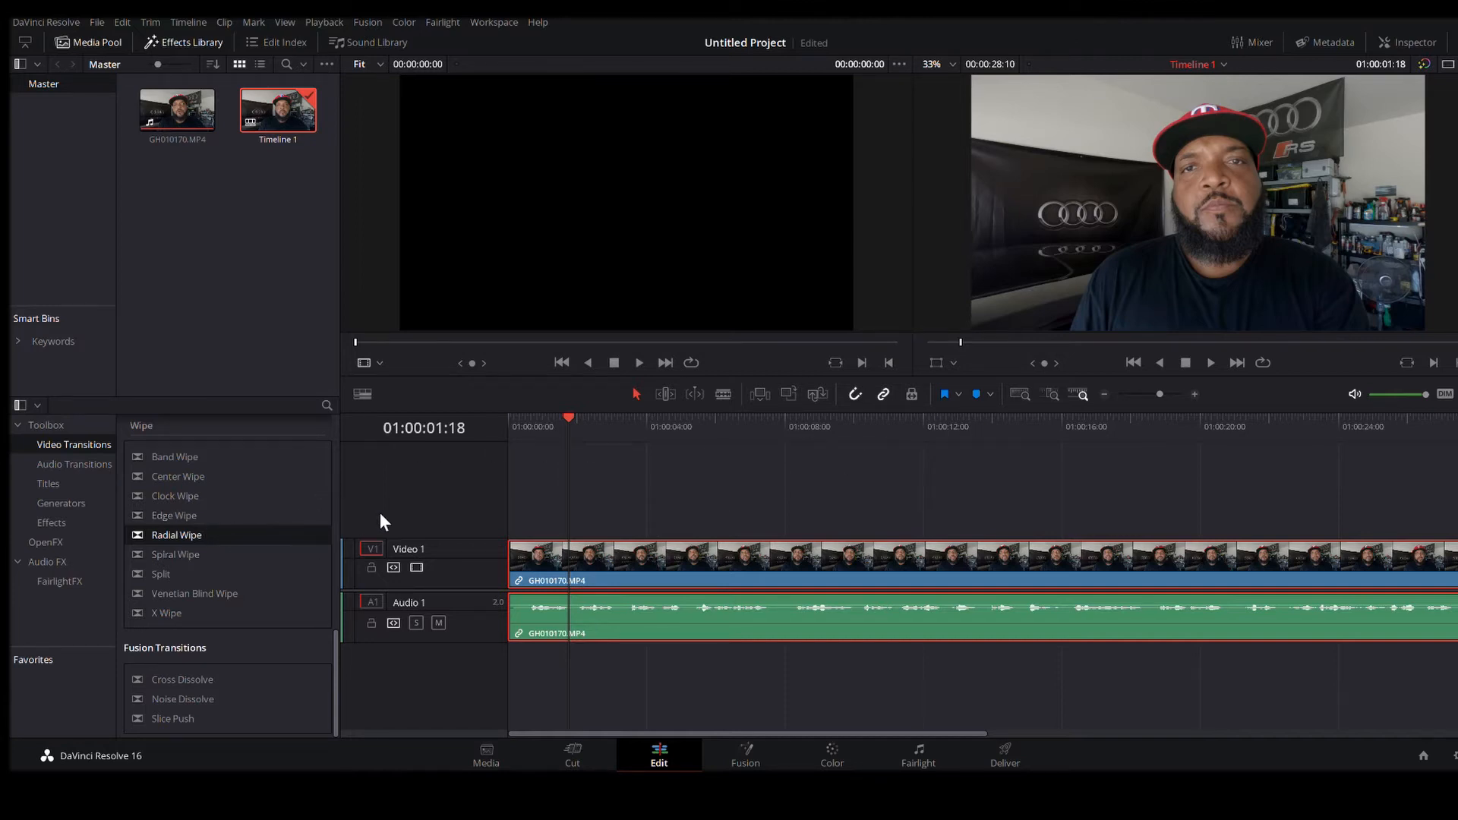
pyautogui.click(33, 485)
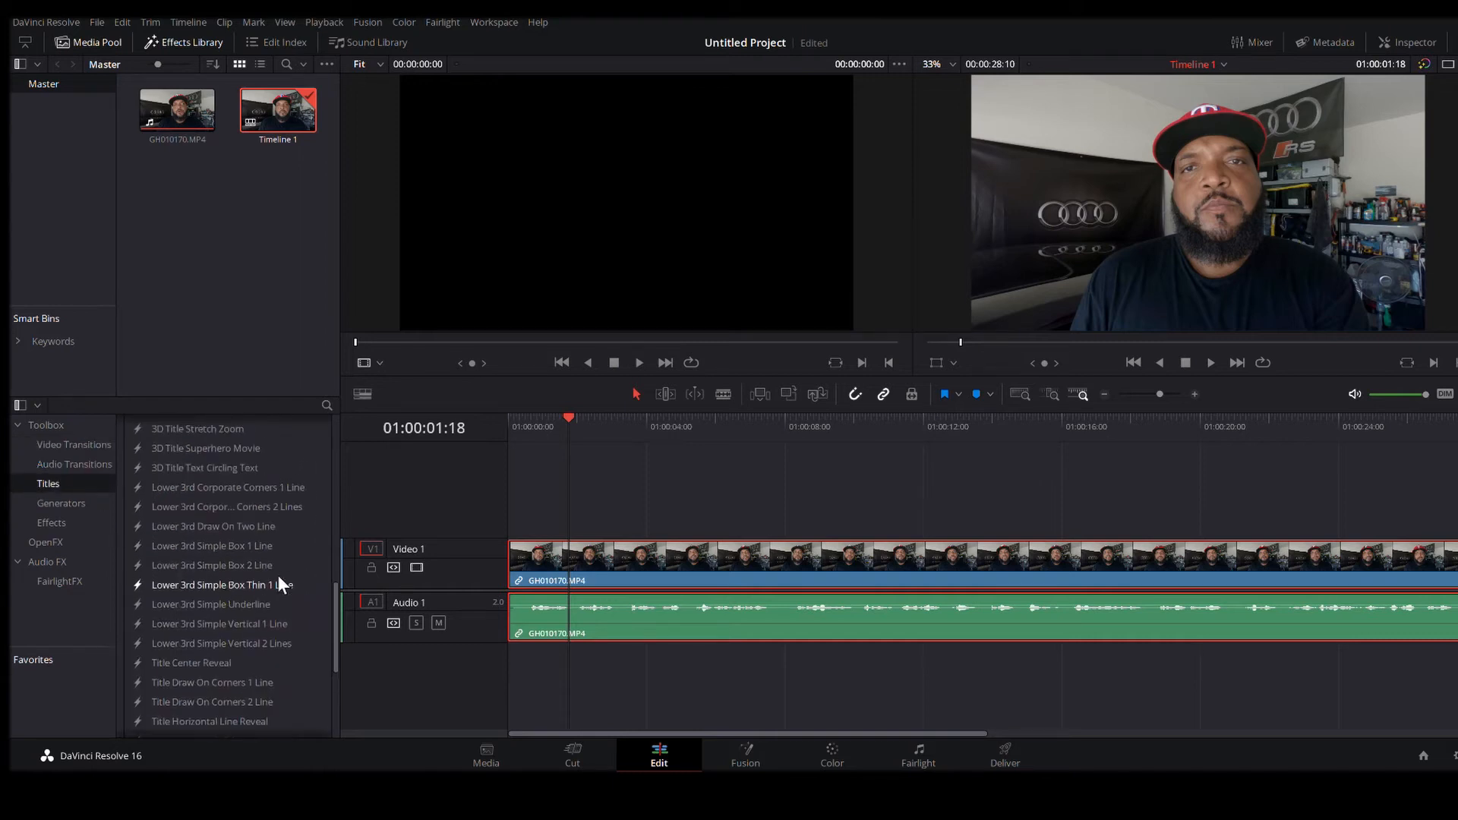
pyautogui.scroll(4, 278, 576)
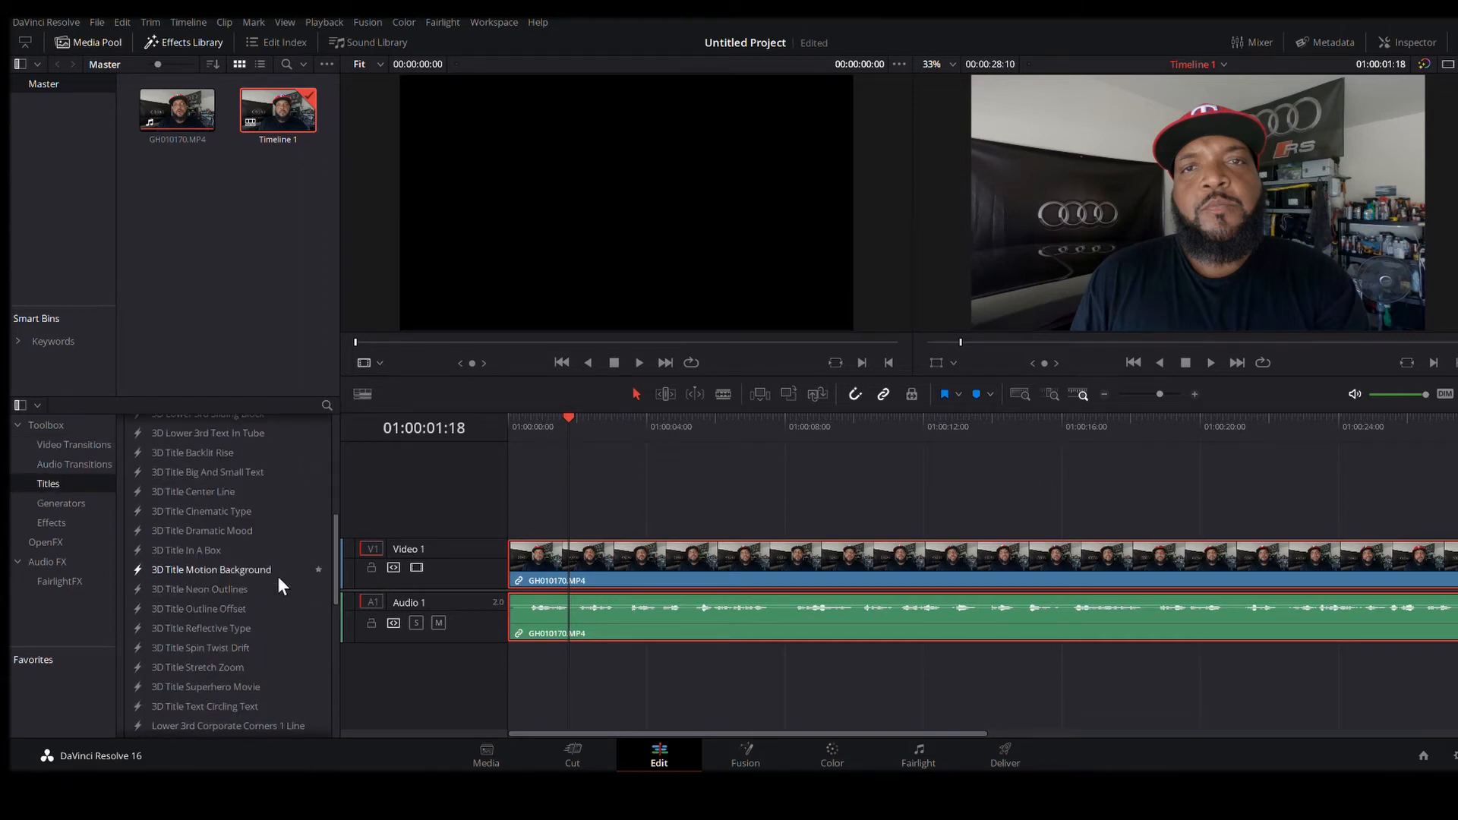
pyautogui.scroll(3, 277, 585)
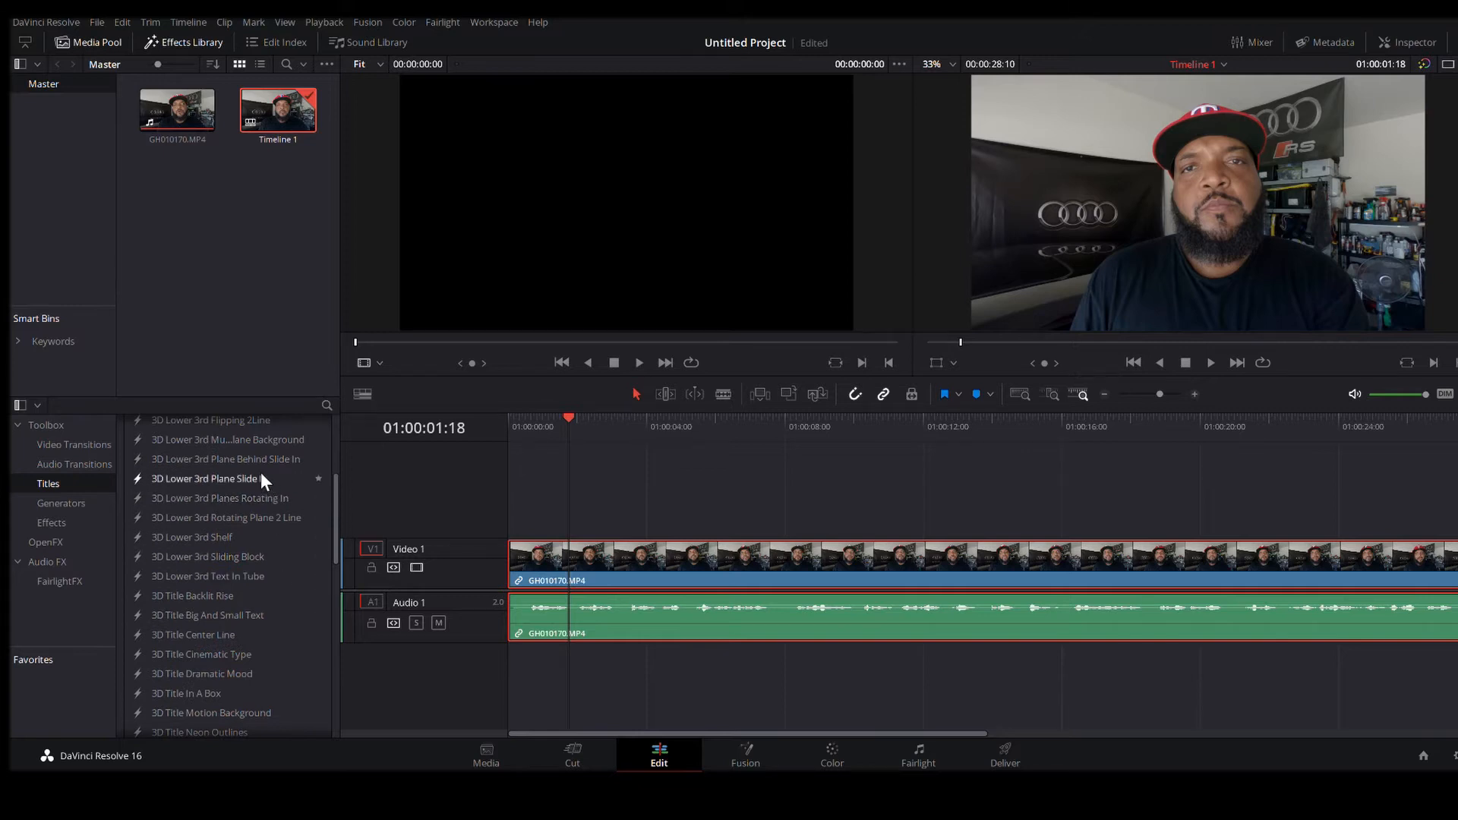
pyautogui.moveTo(174, 476); pyautogui.dragTo(559, 512)
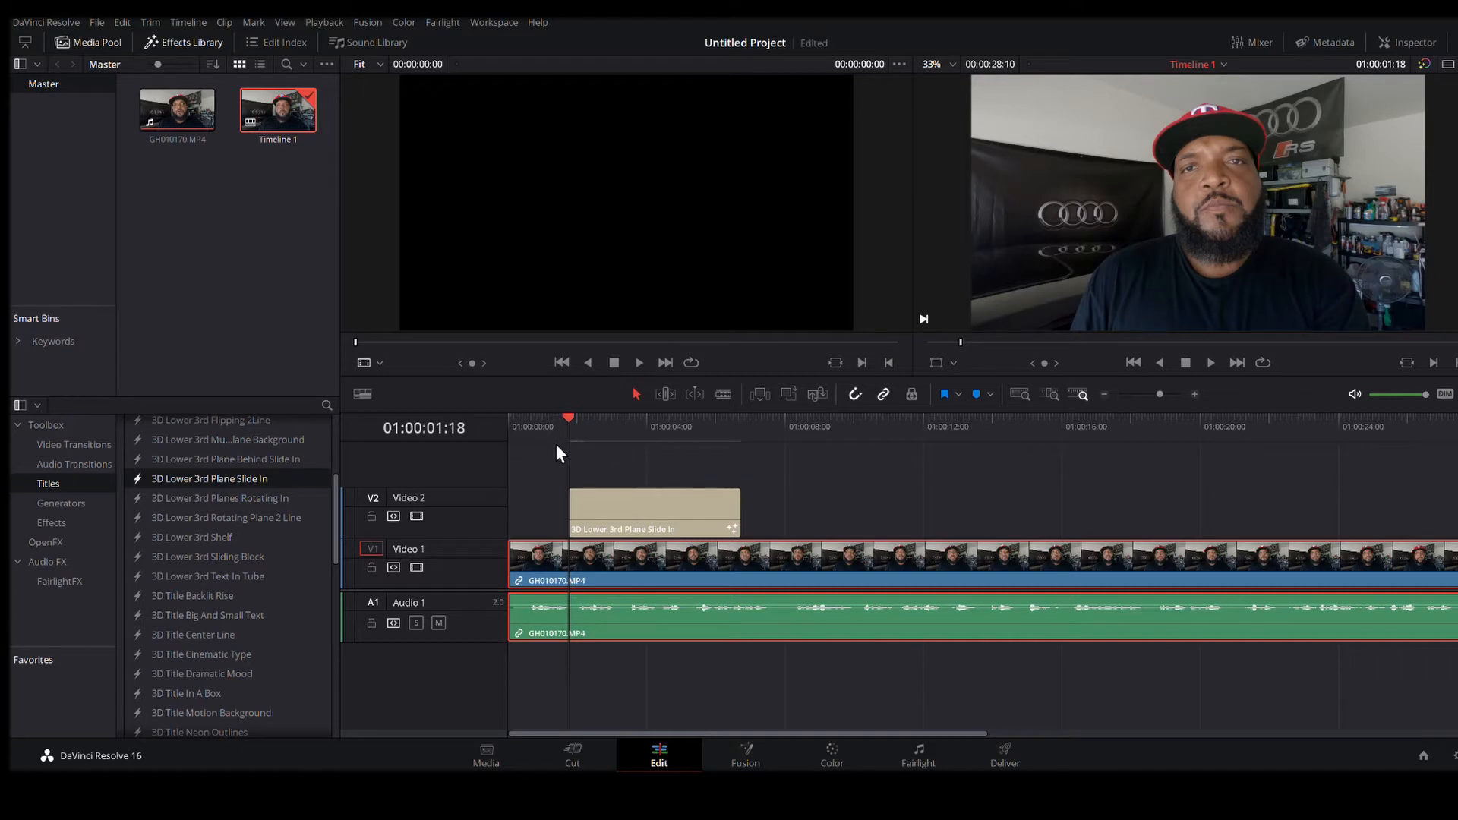
pyautogui.moveTo(605, 507); pyautogui.dragTo(641, 505)
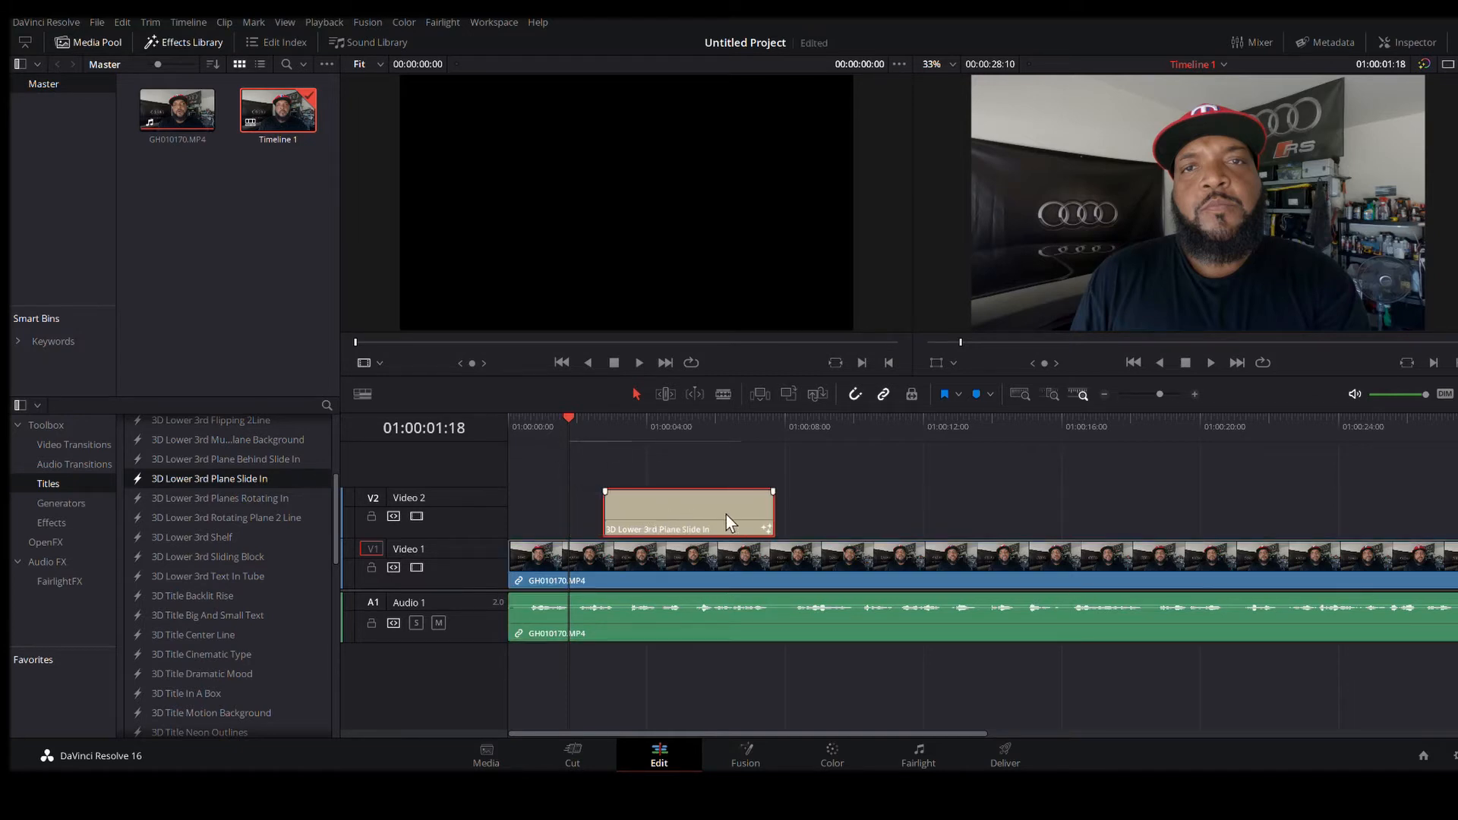
# Step: Play the timeline from 01:00:01:11 through the Plane Slide In title to preview its animation
pyautogui.moveTo(569, 418)
pyautogui.mouseDown()
pyautogui.moveTo(550, 410)
pyautogui.moveTo(560, 427)
pyautogui.mouseUp()
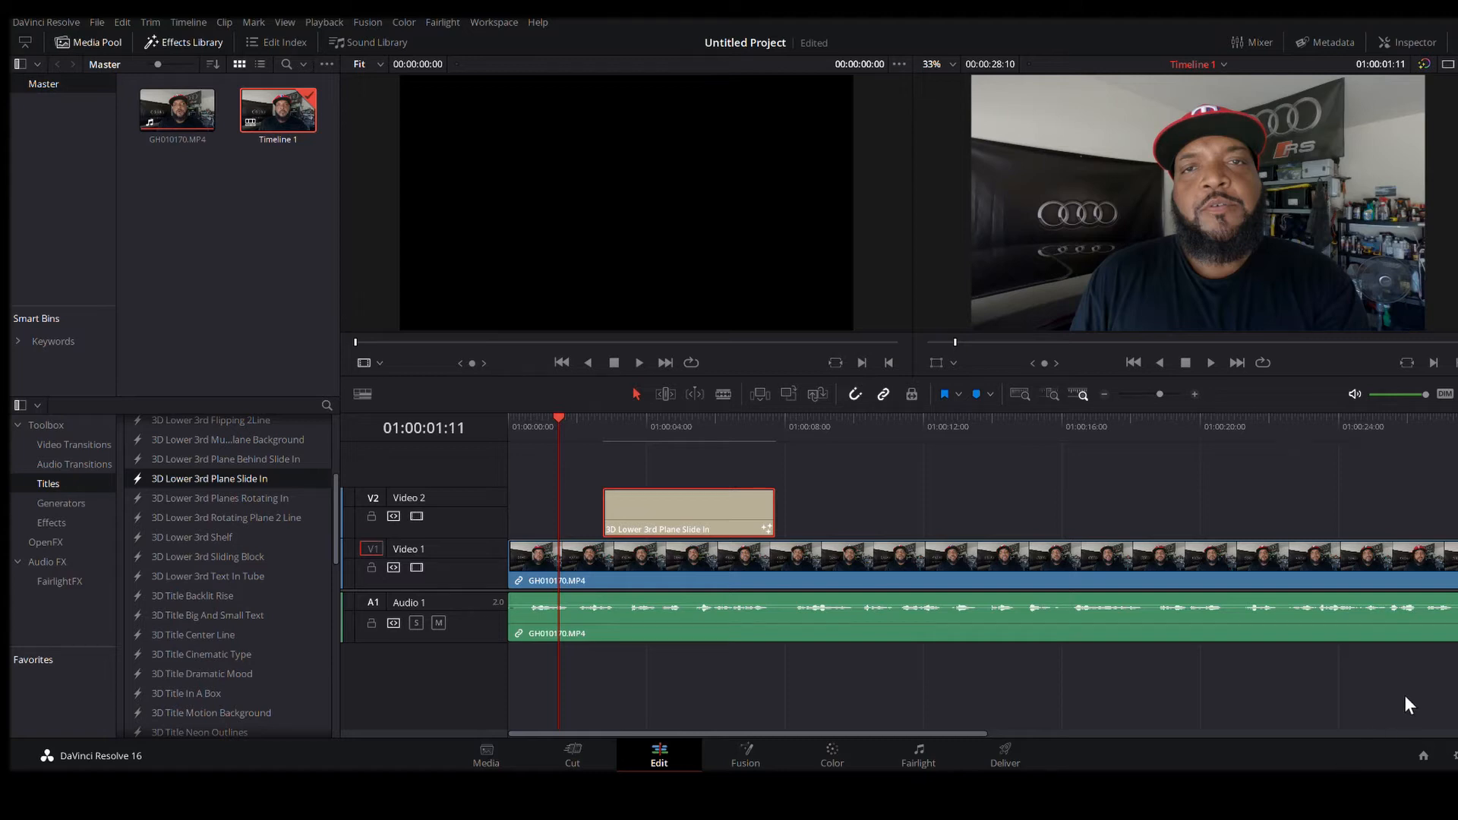
pyautogui.click(1004, 678)
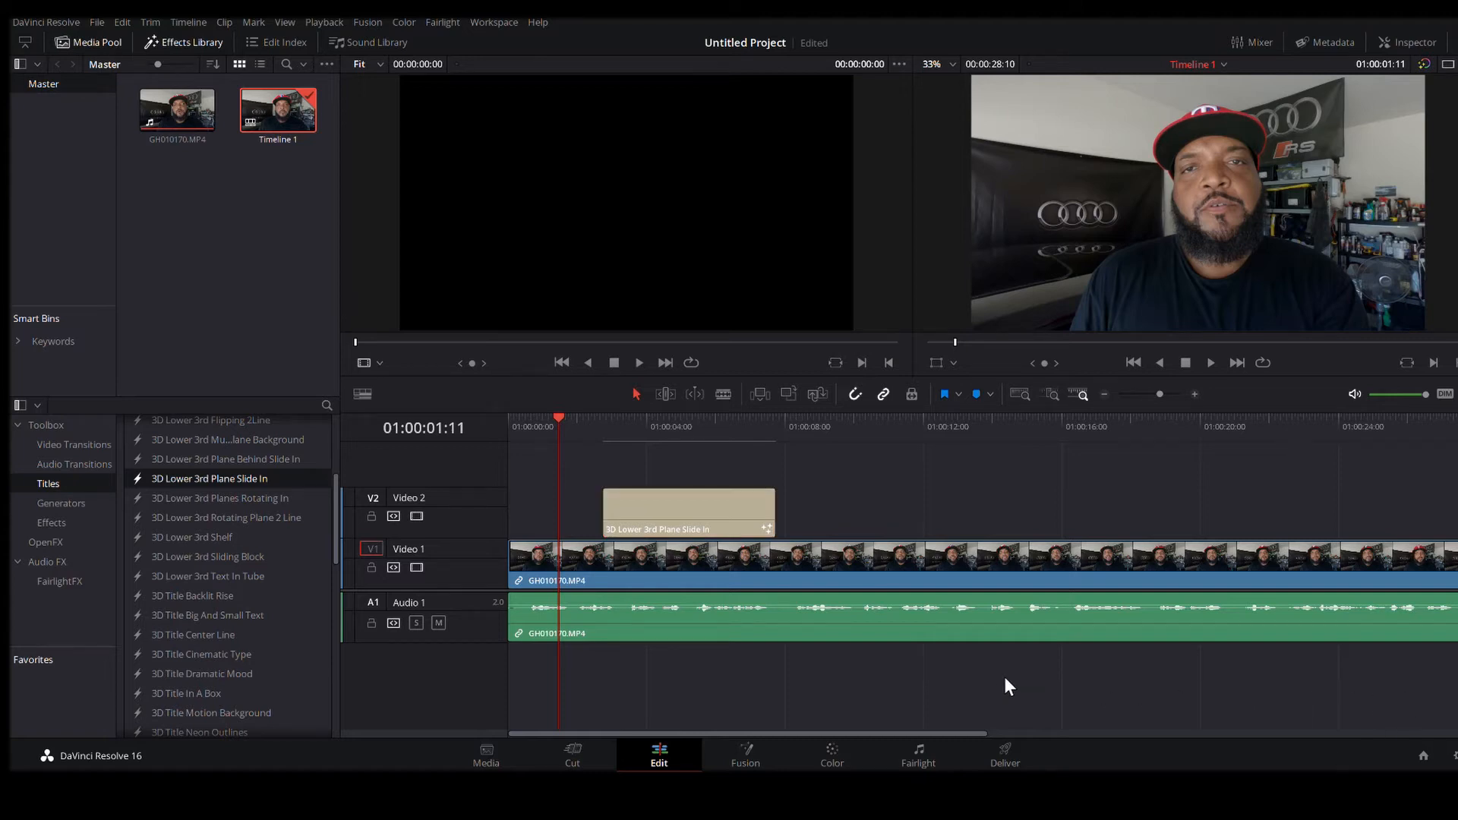
pyautogui.press('space')
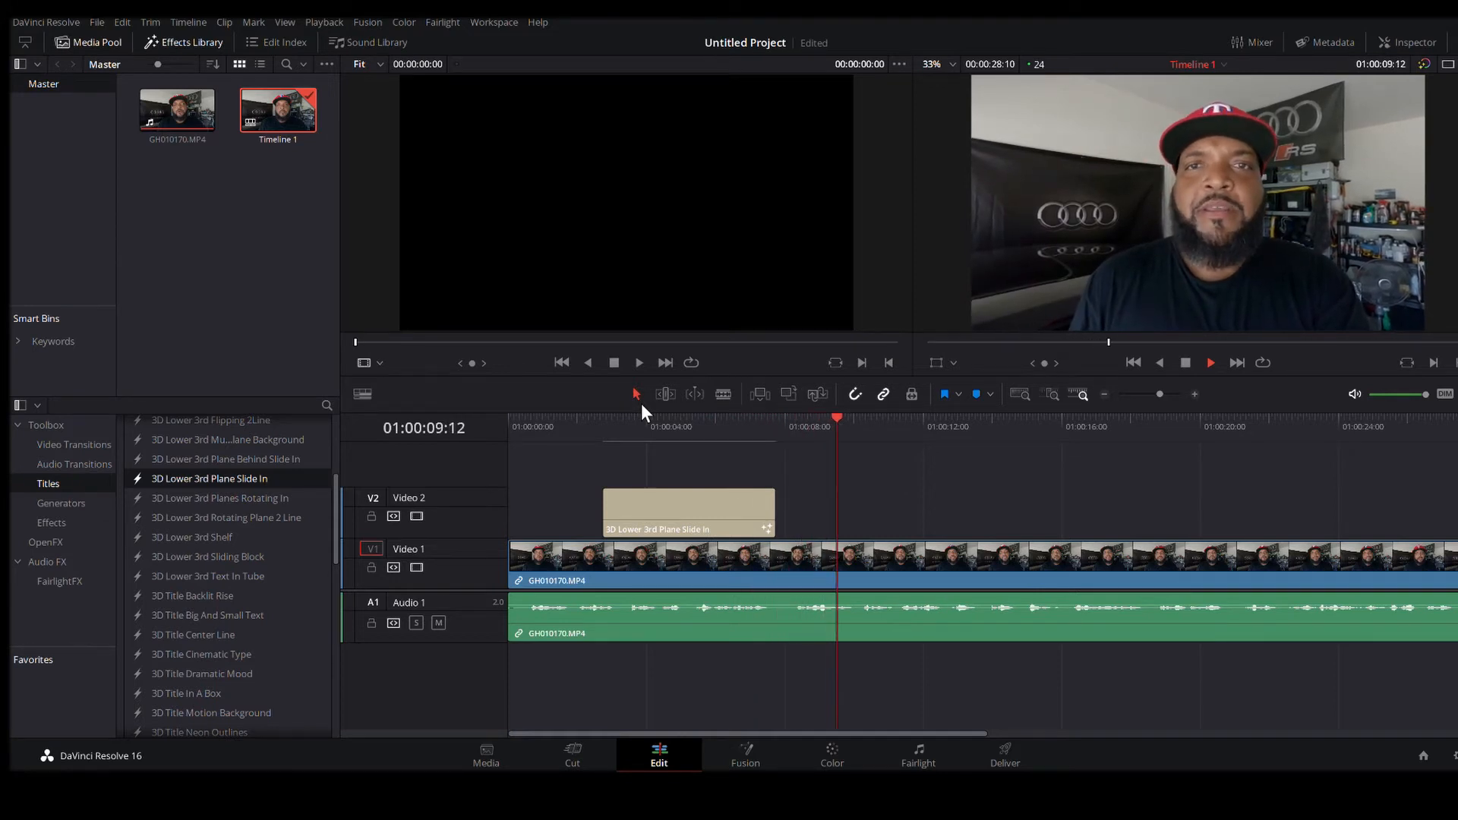
pyautogui.press('space')
# Step: Change the Plane Slide In title's text to "Hart media 2020" and its font to Childish
pyautogui.click(651, 509)
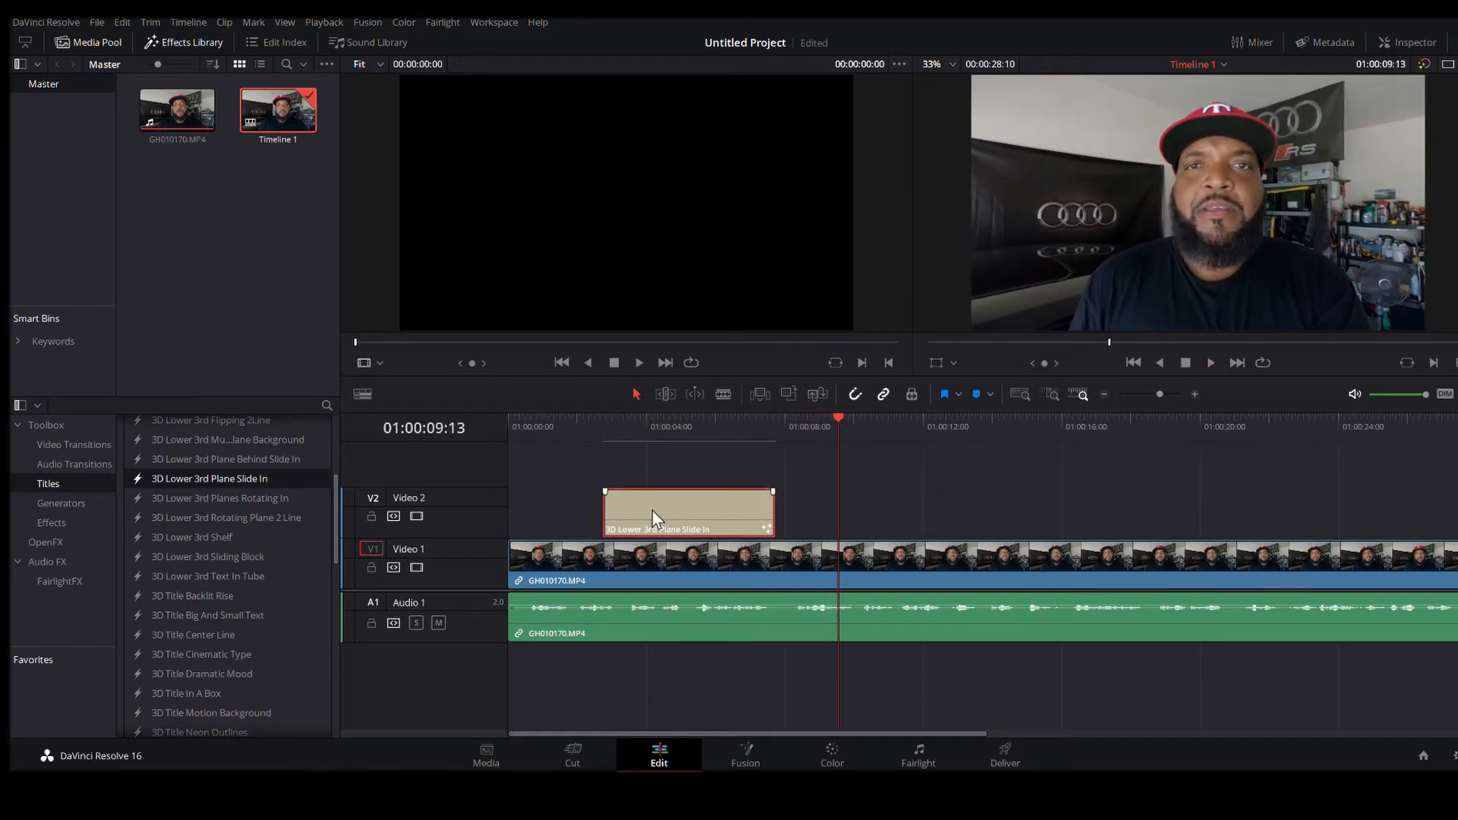
pyautogui.doubleClick(651, 509)
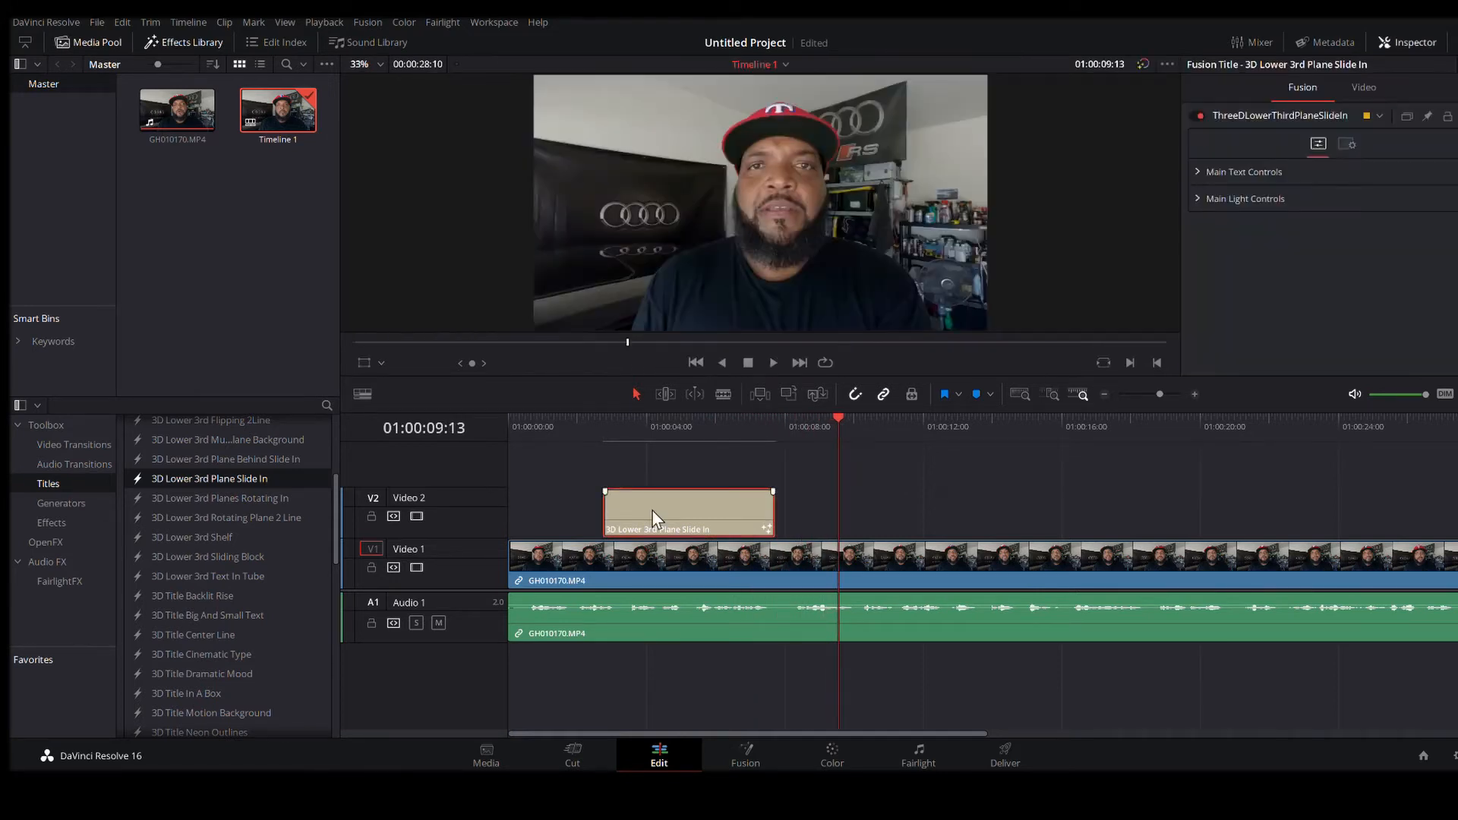
pyautogui.click(1197, 172)
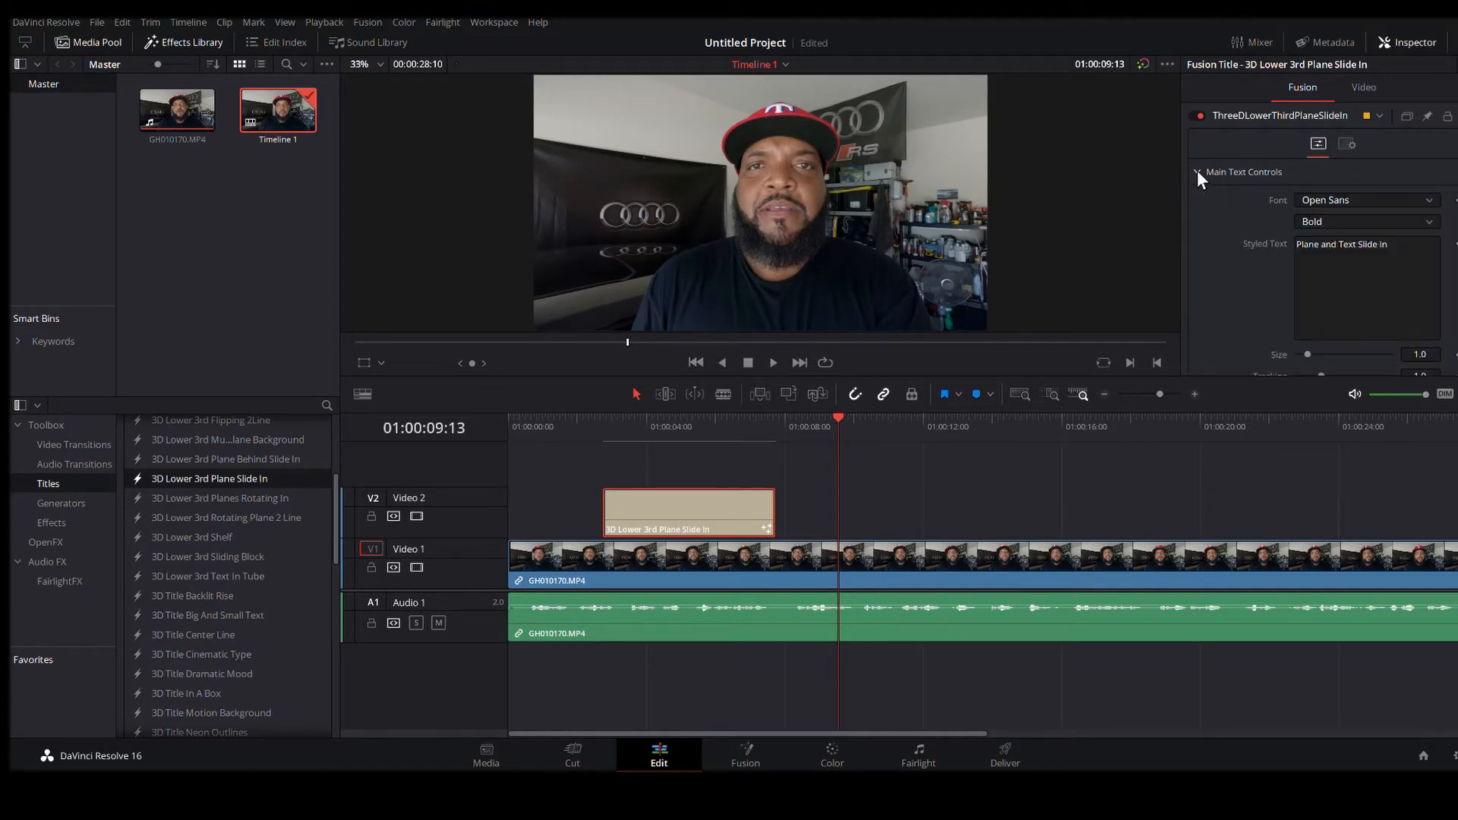
pyautogui.click(1408, 264)
pyautogui.hotkey('ctrl', 'a')
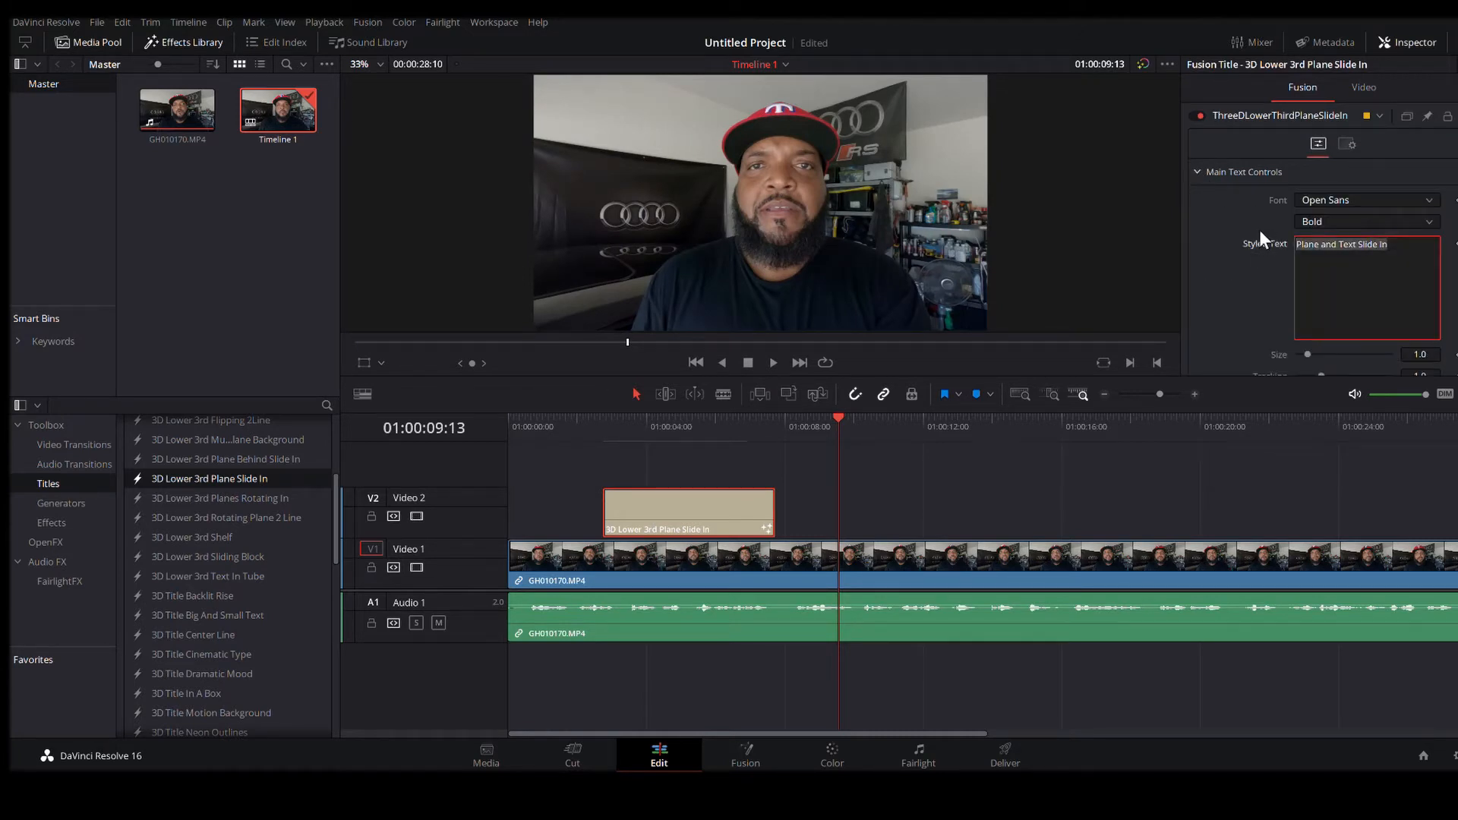
pyautogui.write('Hart')
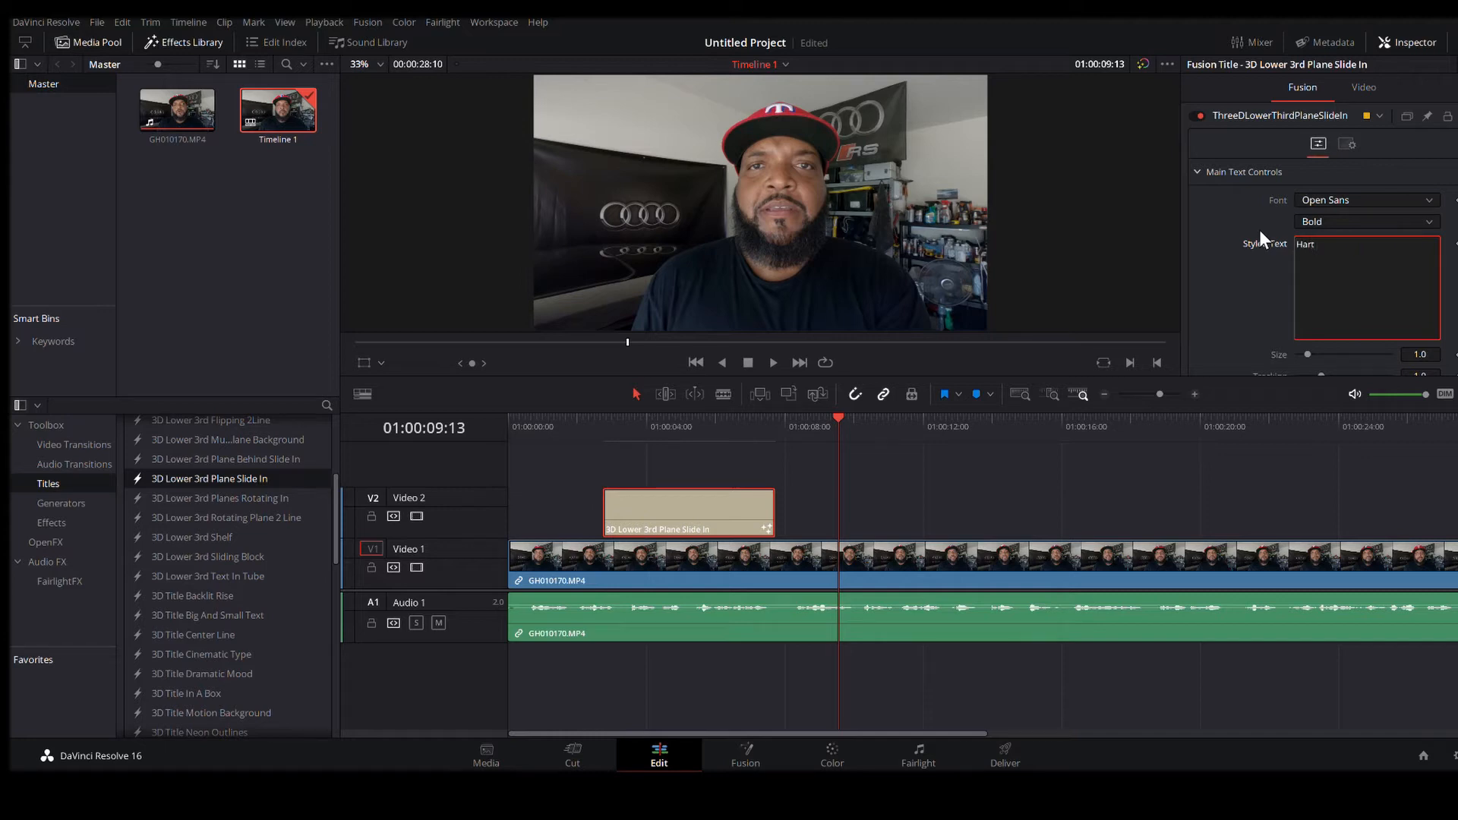
pyautogui.write(' media ')
pyautogui.write('2-')
pyautogui.write('020')
pyautogui.click(1424, 200)
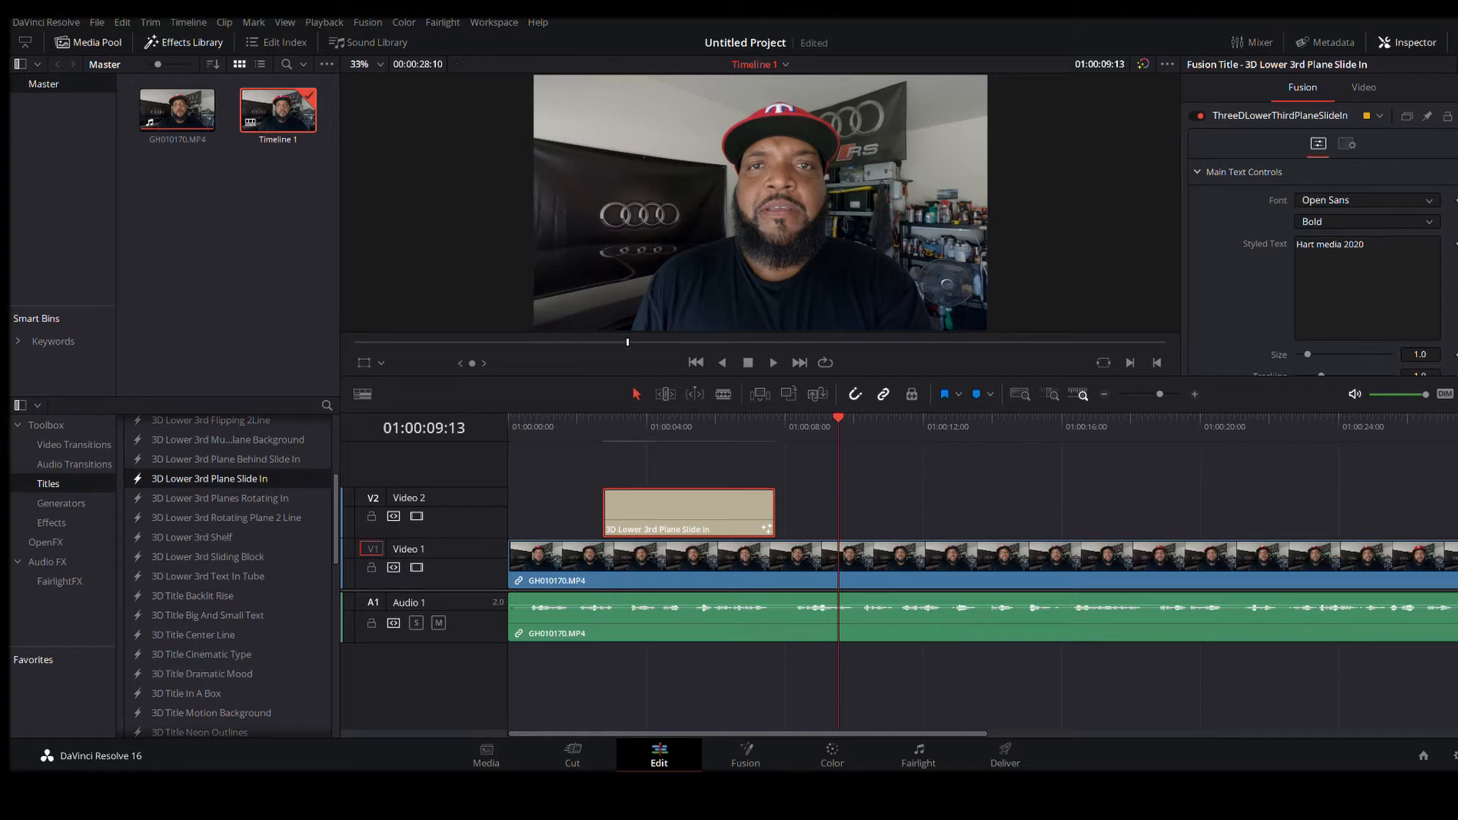
pyautogui.click(1329, 378)
# Step: Play the timeline from just before the edited title to review its new text and font
pyautogui.click(569, 417)
pyautogui.press('space')
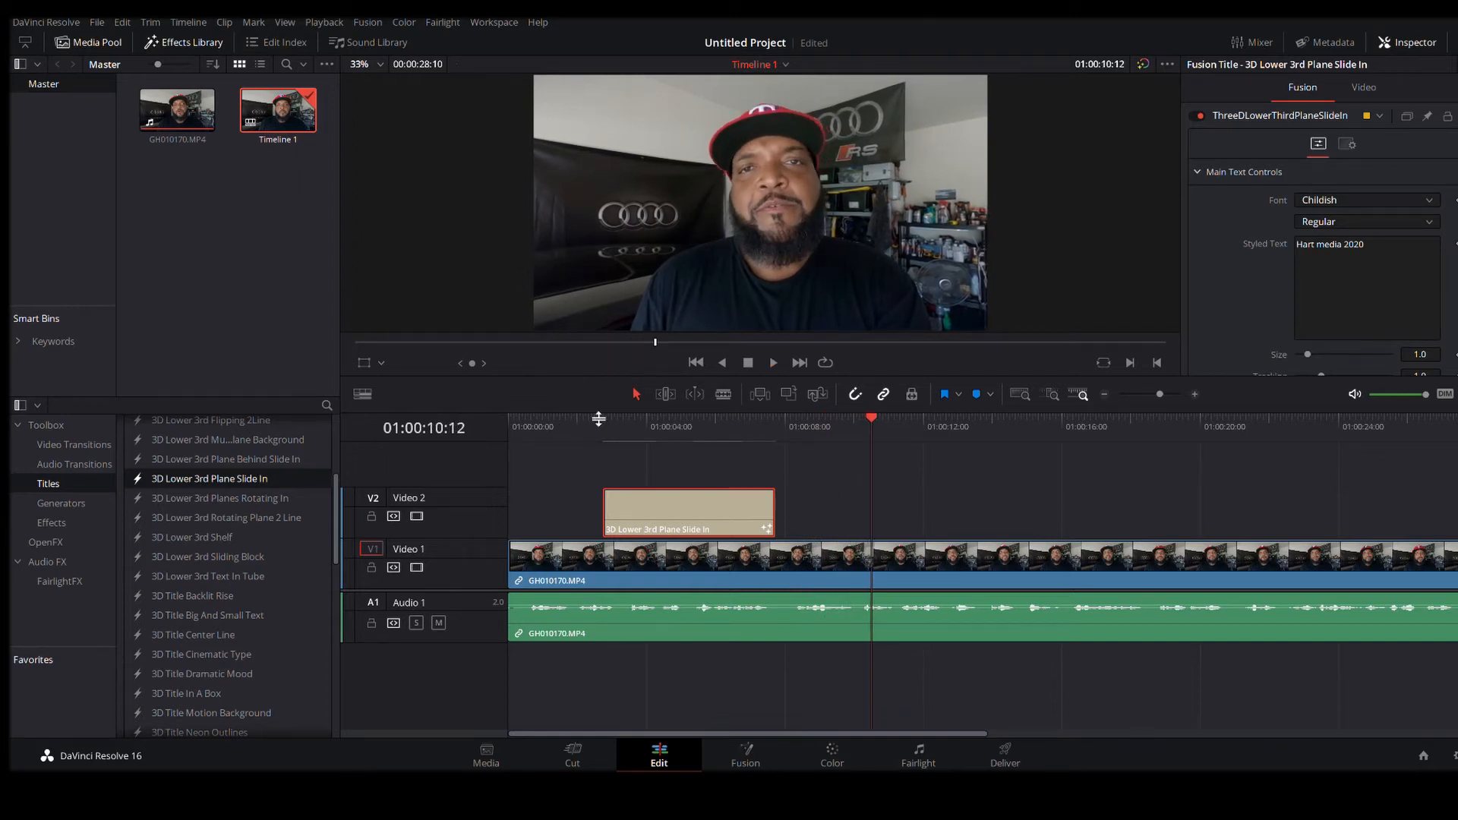
pyautogui.click(546, 417)
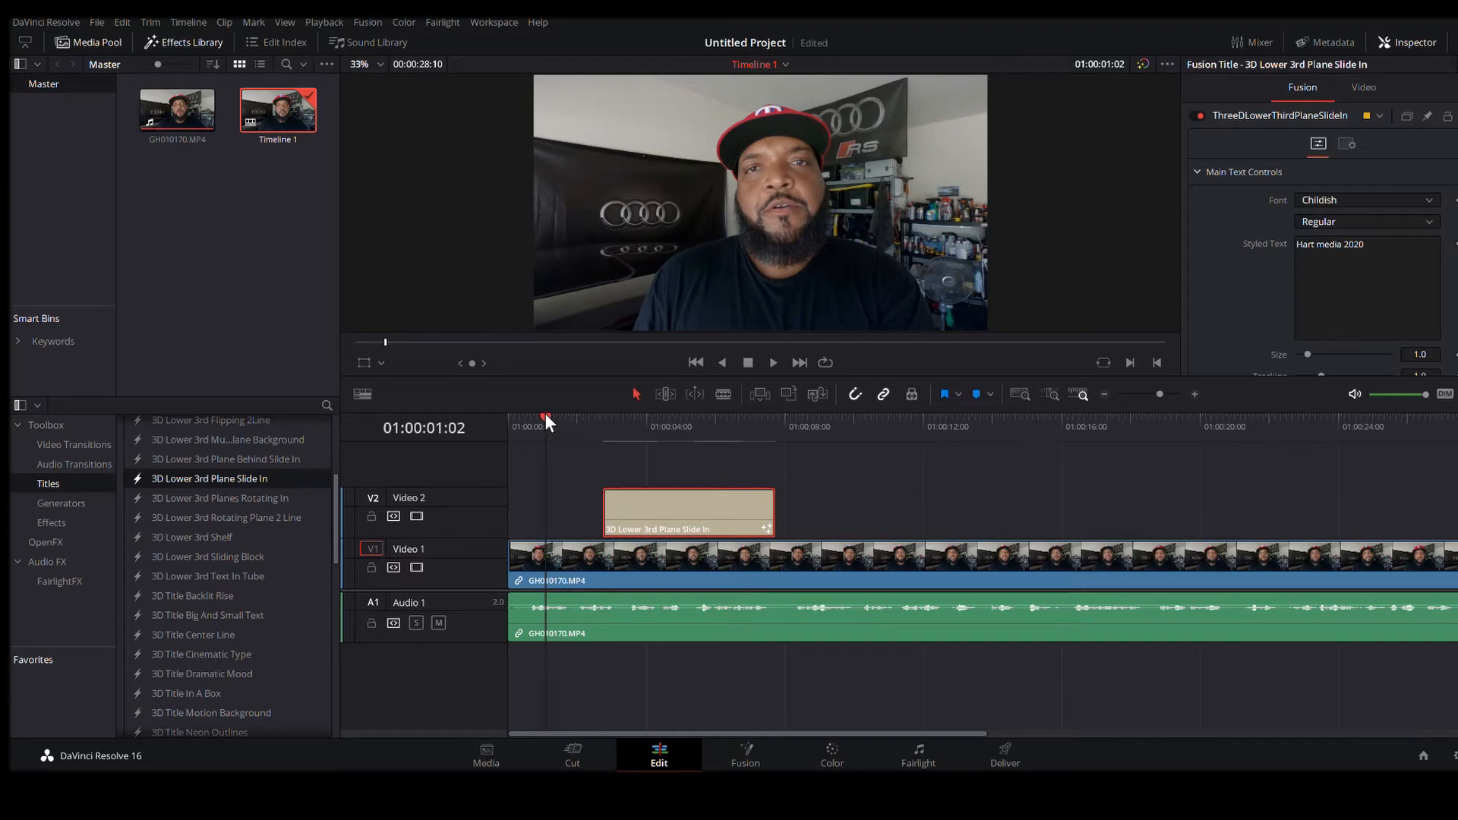
pyautogui.press('space')
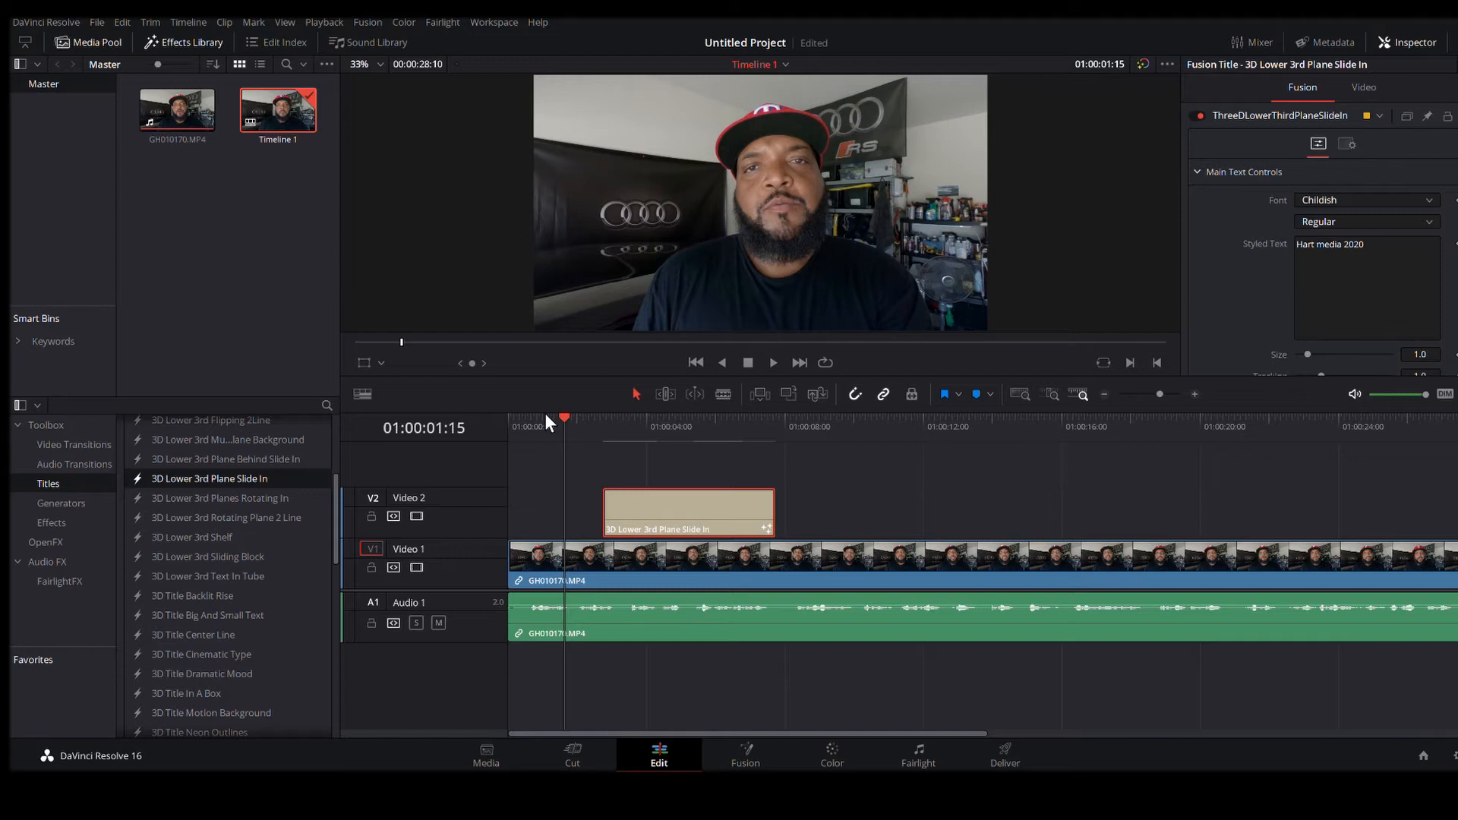
pyautogui.press('space')
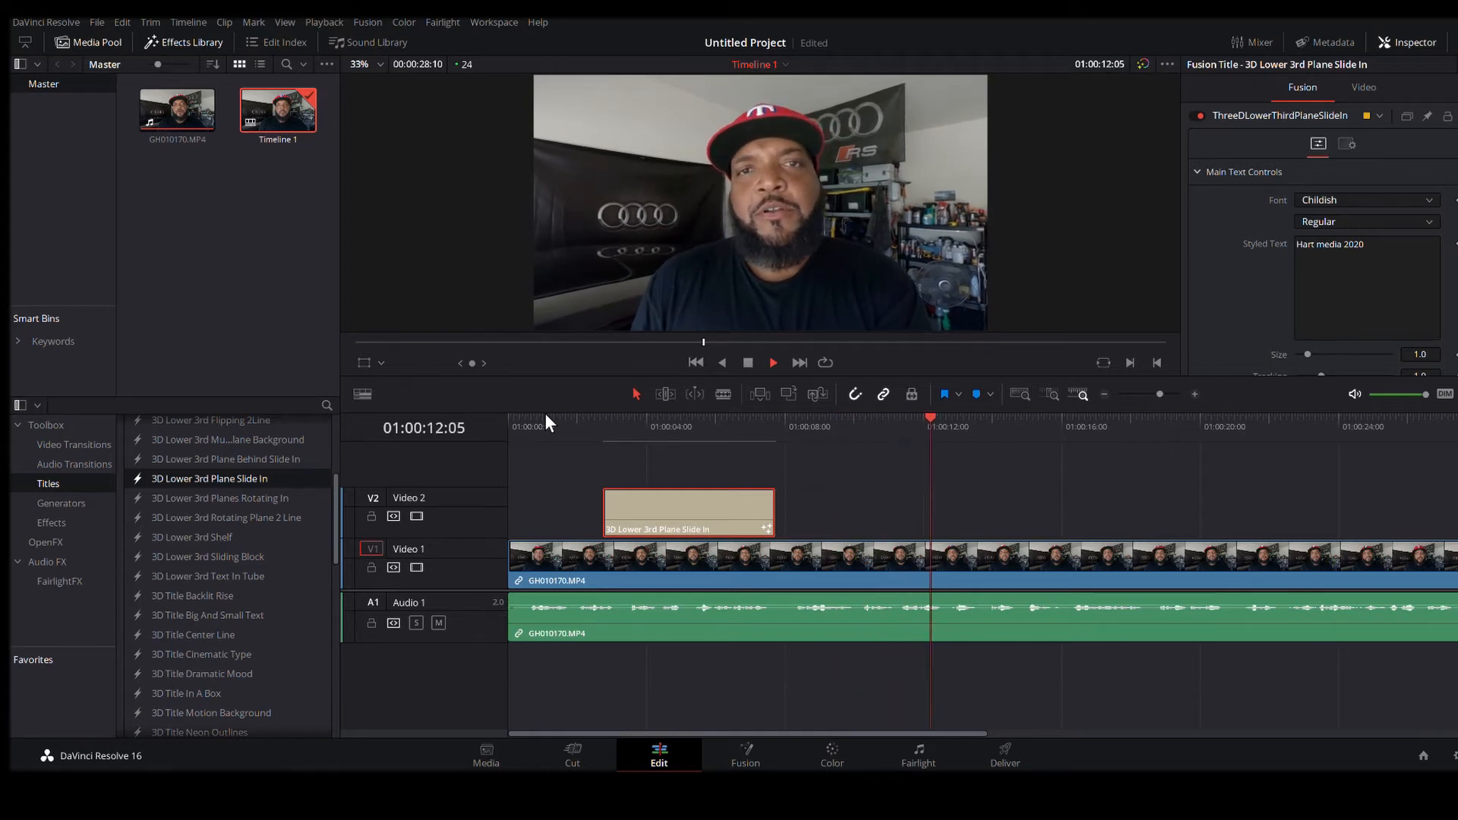
pyautogui.press('space')
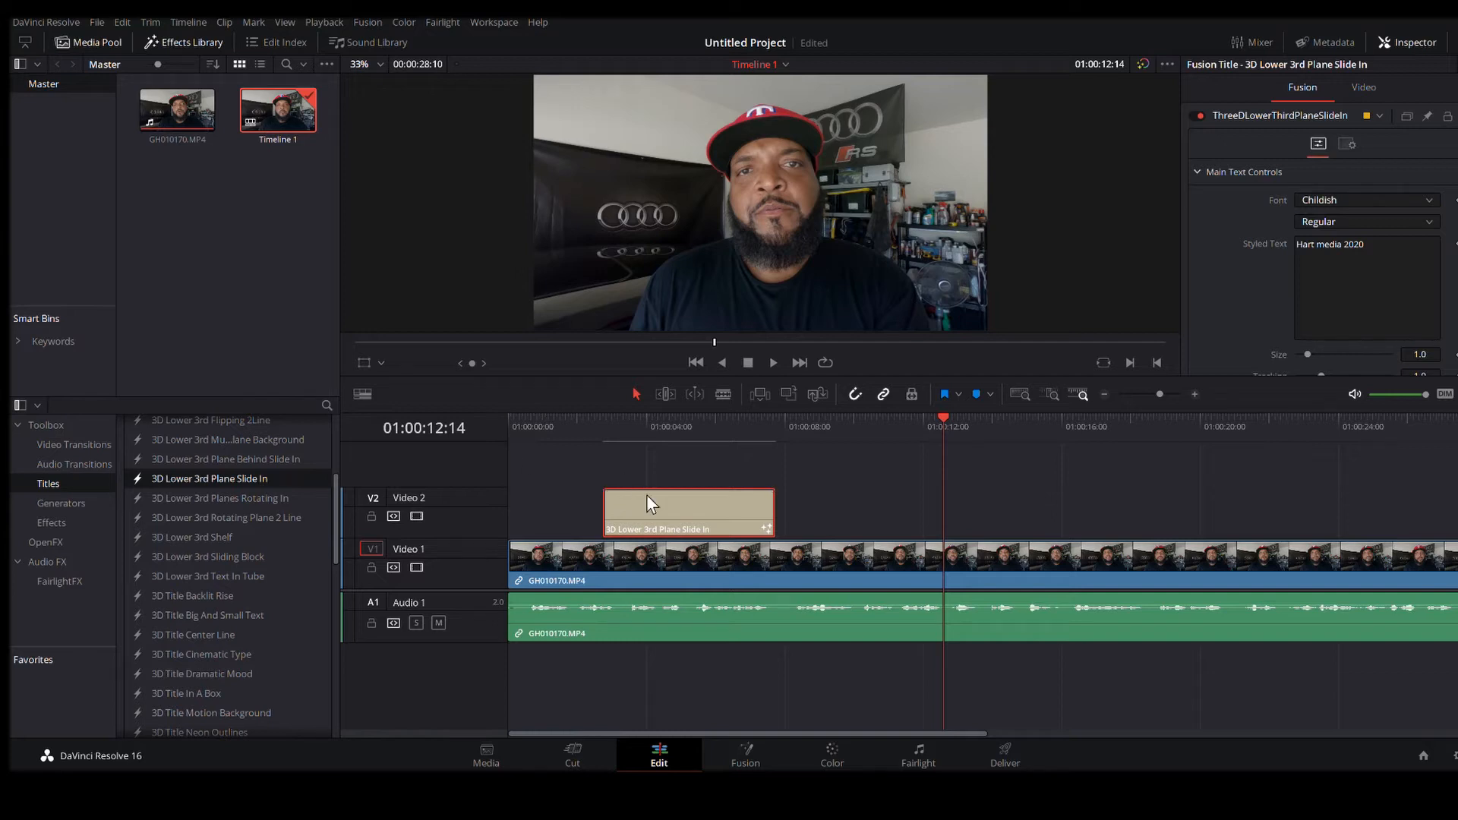
# Step: Replace the Plane Slide In title with the 3D Lower 3rd Flipping 2Line title, starting at about 4 seconds on Video 2
pyautogui.press('Delete')
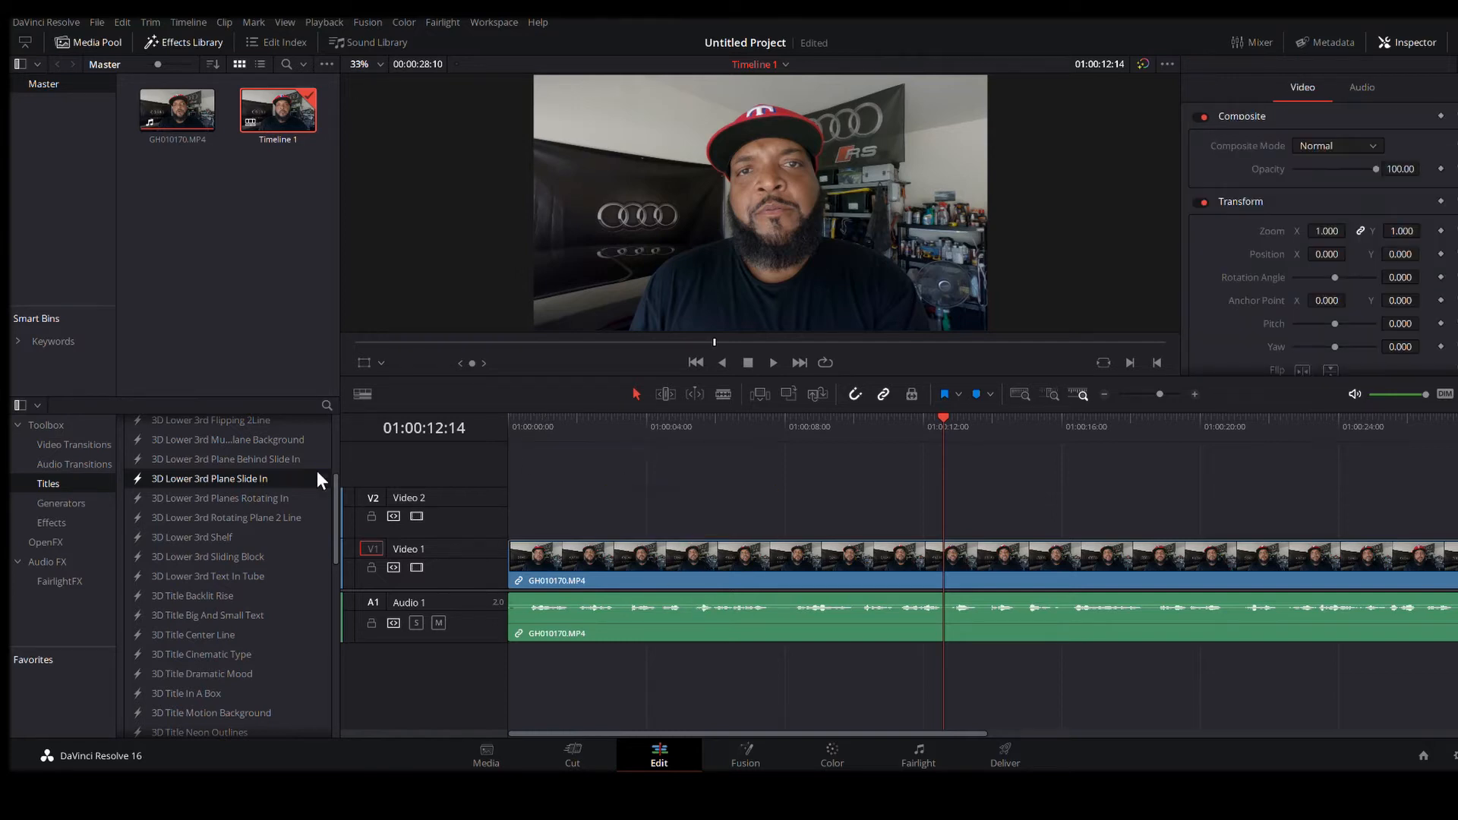
pyautogui.scroll(1, 164, 503)
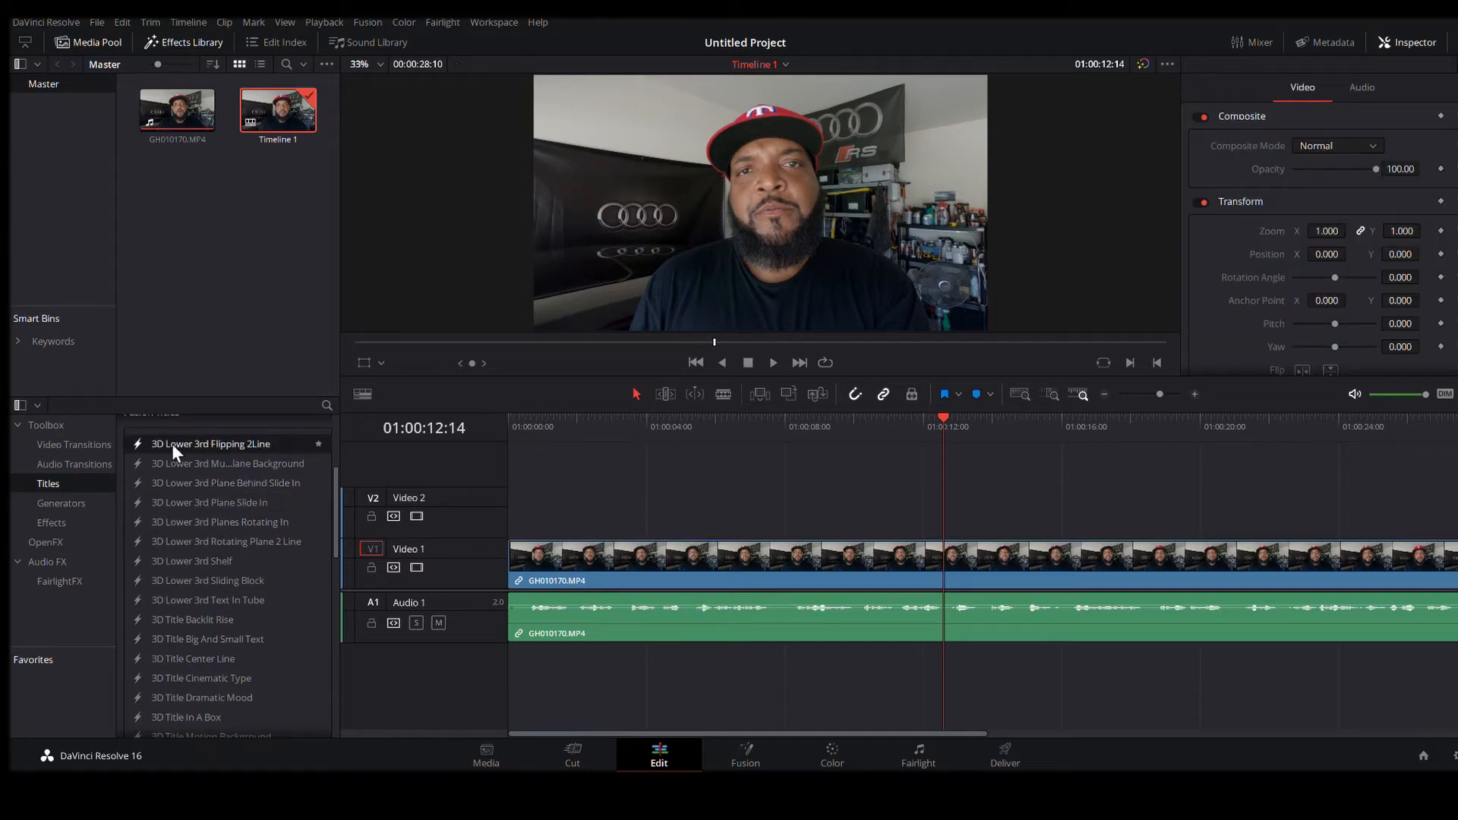
pyautogui.moveTo(169, 443); pyautogui.dragTo(689, 524)
# Step: Preview the Flipping 2Line title from 01:00:02:22 and examine which text and light controls it offers
pyautogui.click(608, 422)
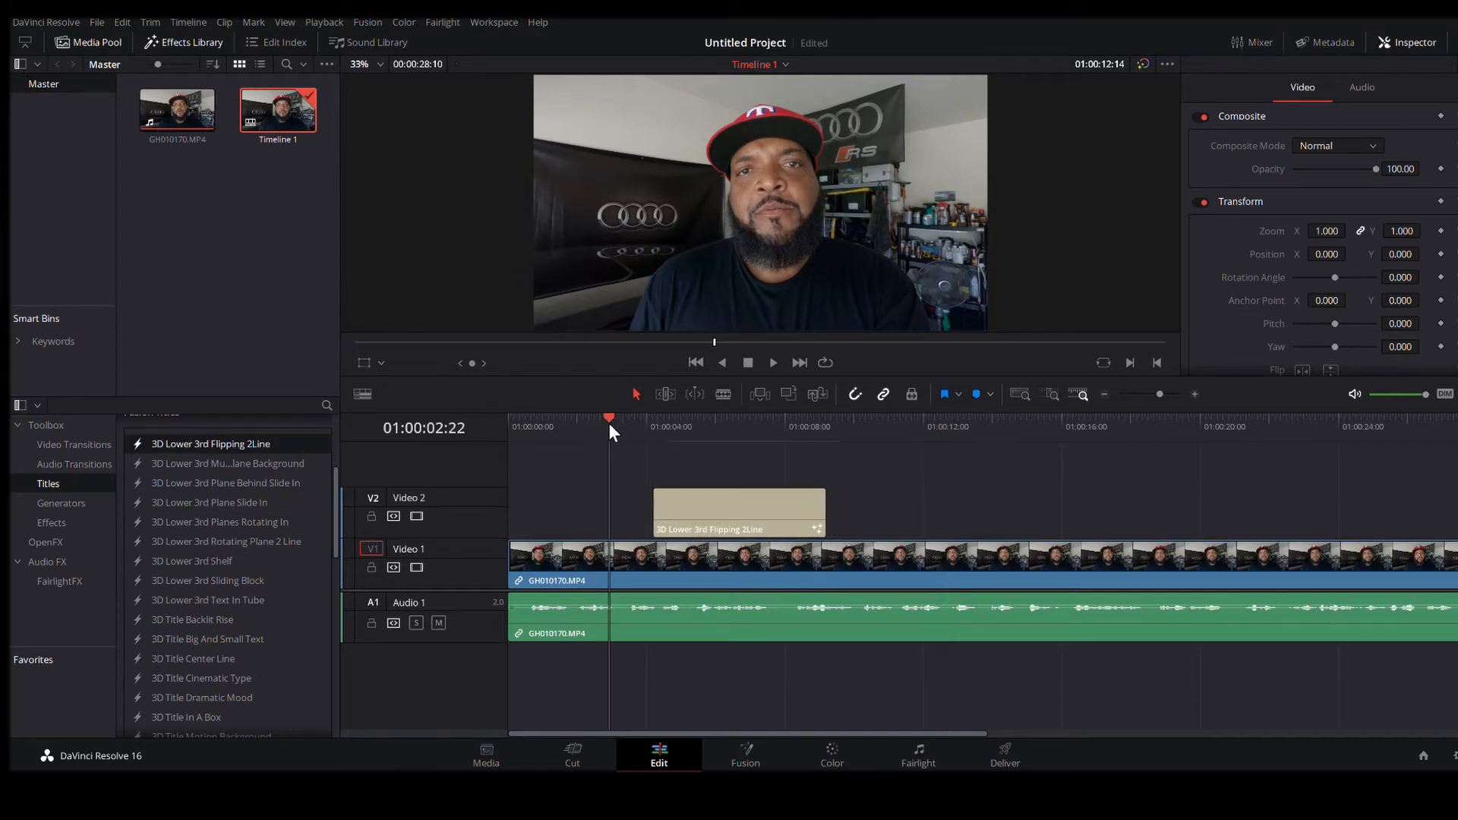
pyautogui.press('space')
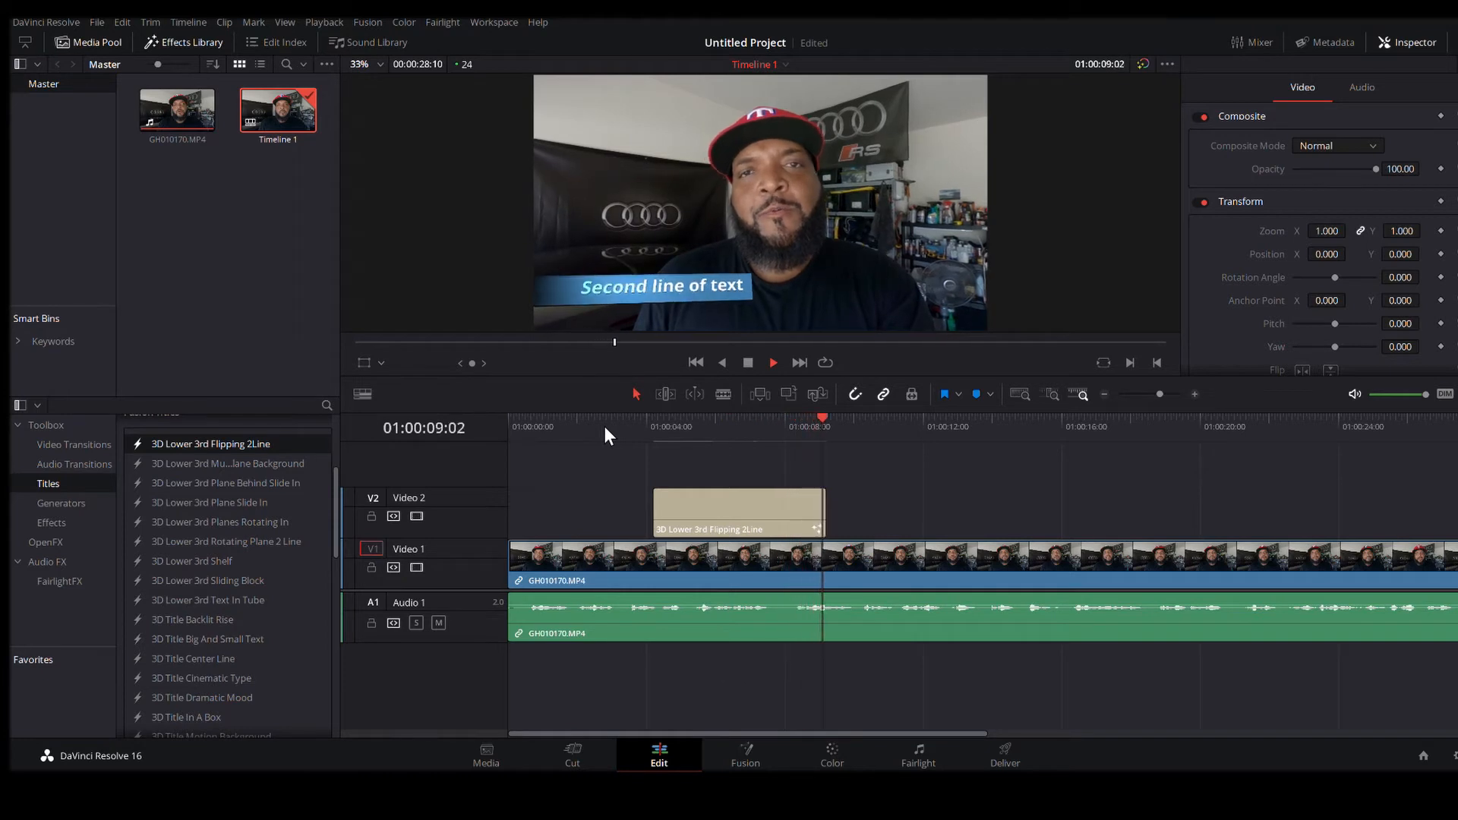
pyautogui.press('space')
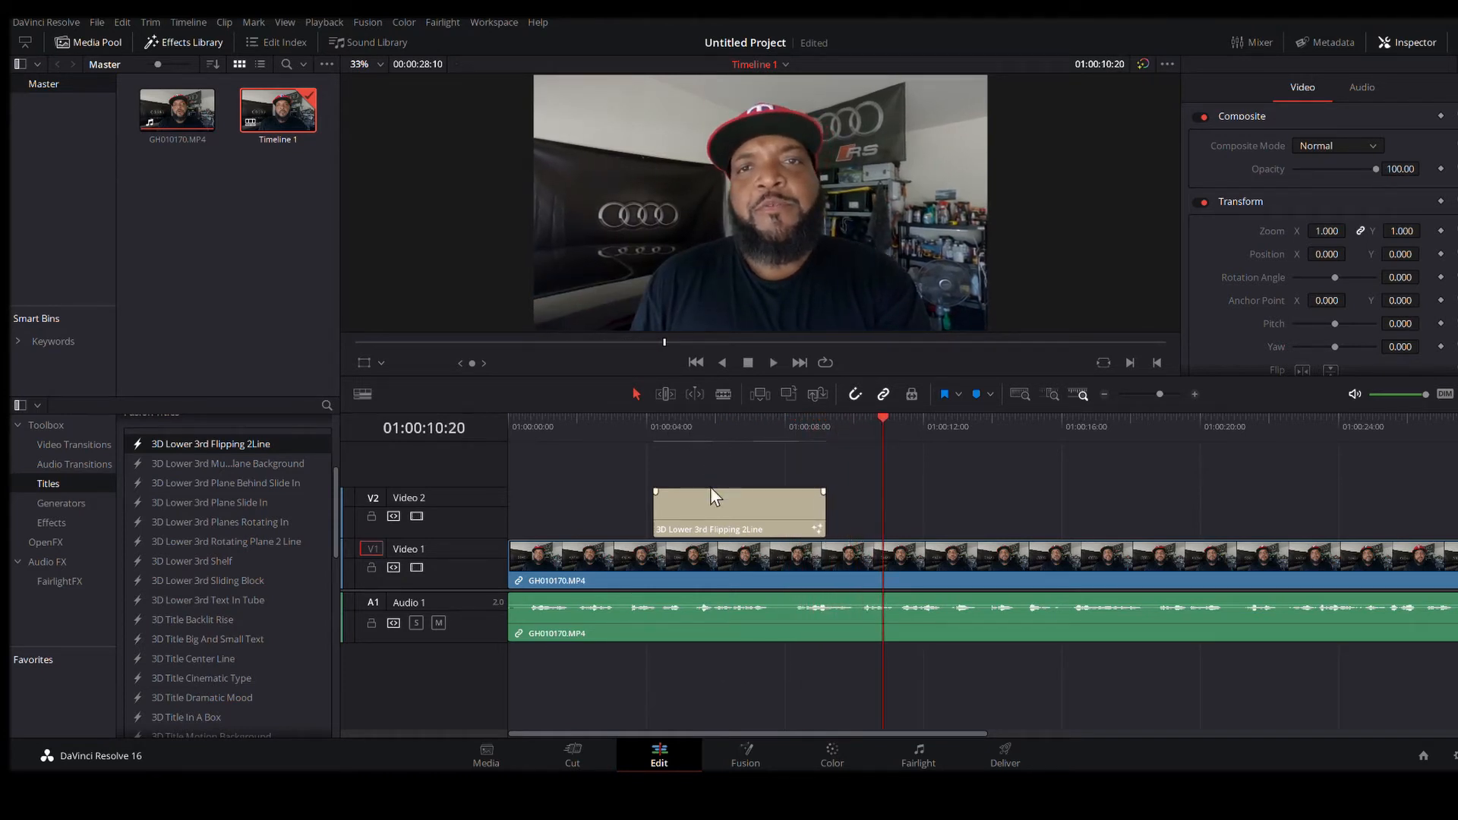
pyautogui.click(682, 504)
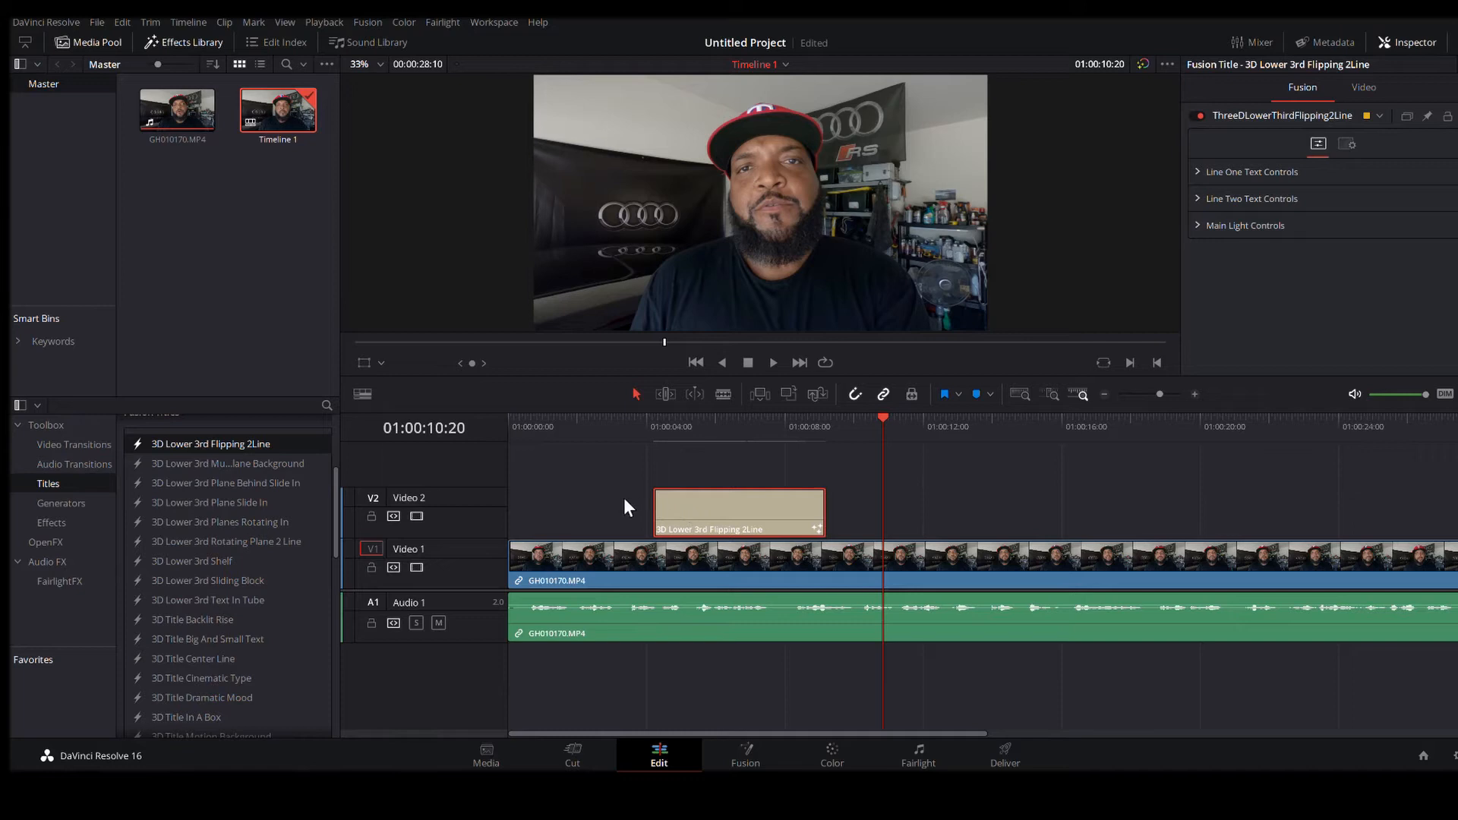
pyautogui.click(586, 515)
# Step: Replace the Flipping 2Line title with the 3D Lower 3rd Shelf title, starting at about 4 seconds on Video 2
pyautogui.click(711, 501)
pyautogui.press('Delete')
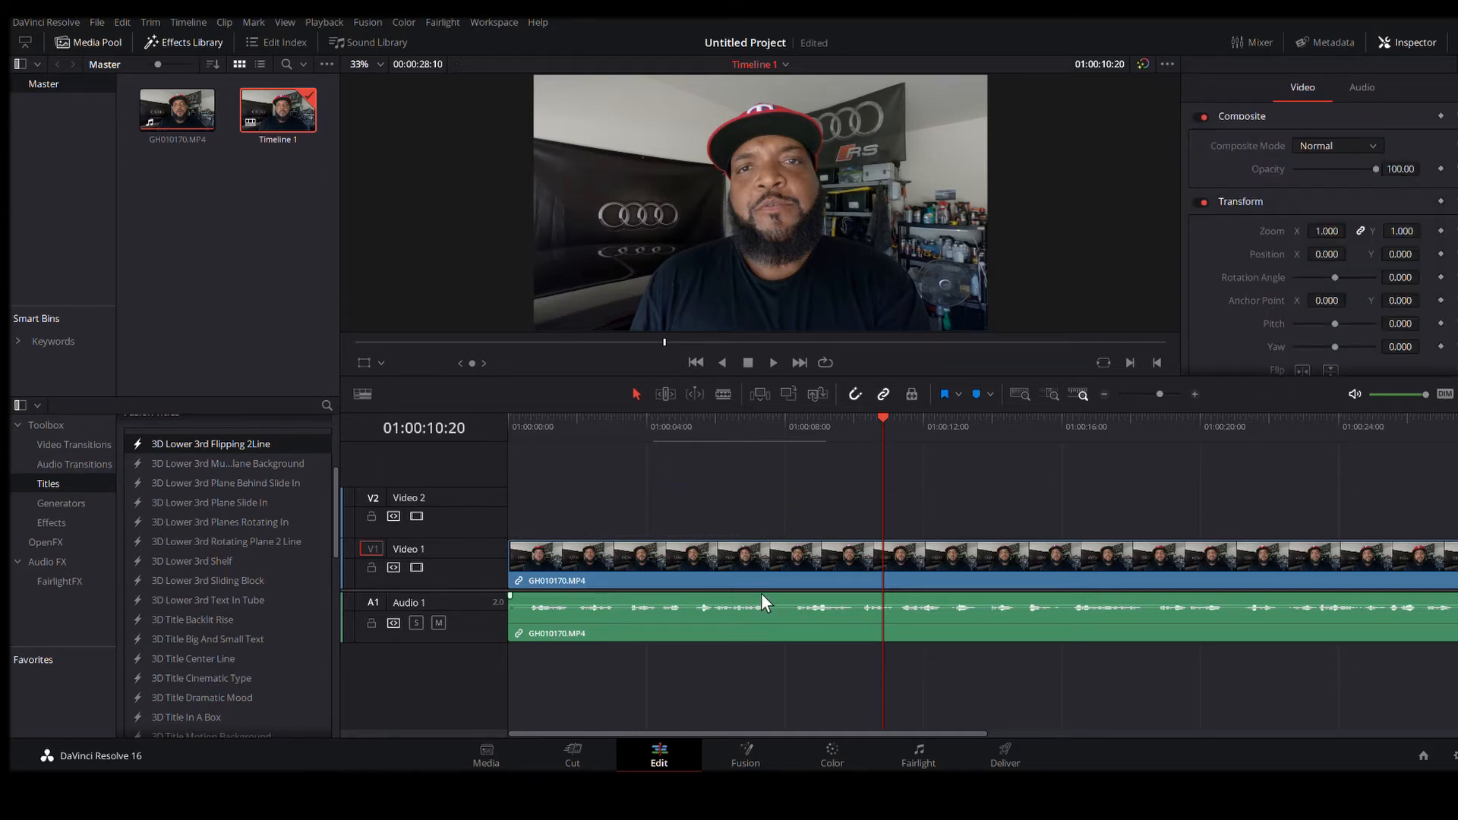
pyautogui.scroll(-1, 192, 550)
pyautogui.moveTo(203, 541); pyautogui.dragTo(646, 492)
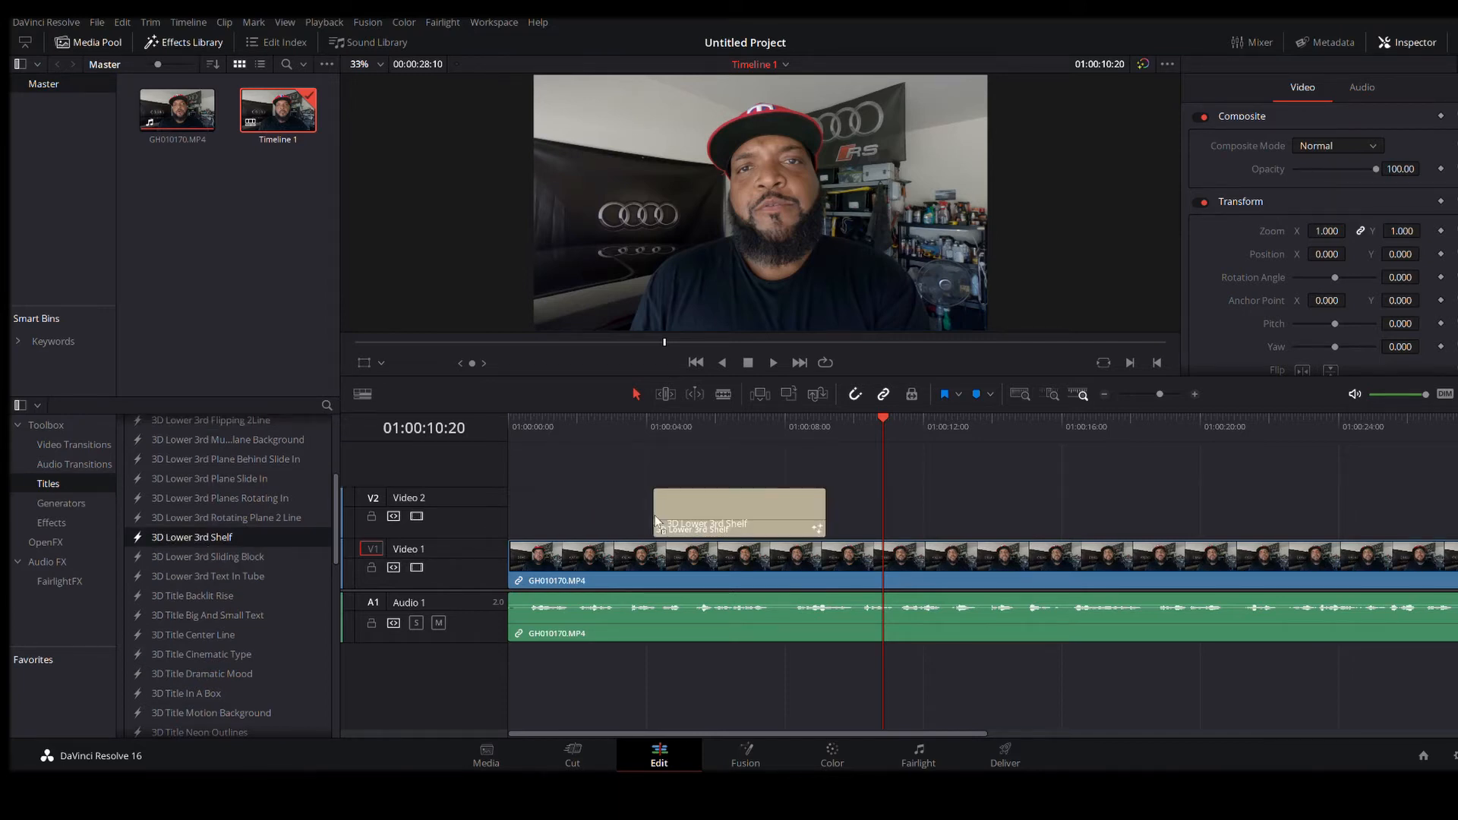
# Step: Preview the Shelf title from 01:00:01:17 and return the playhead to the start of the timeline
pyautogui.click(611, 422)
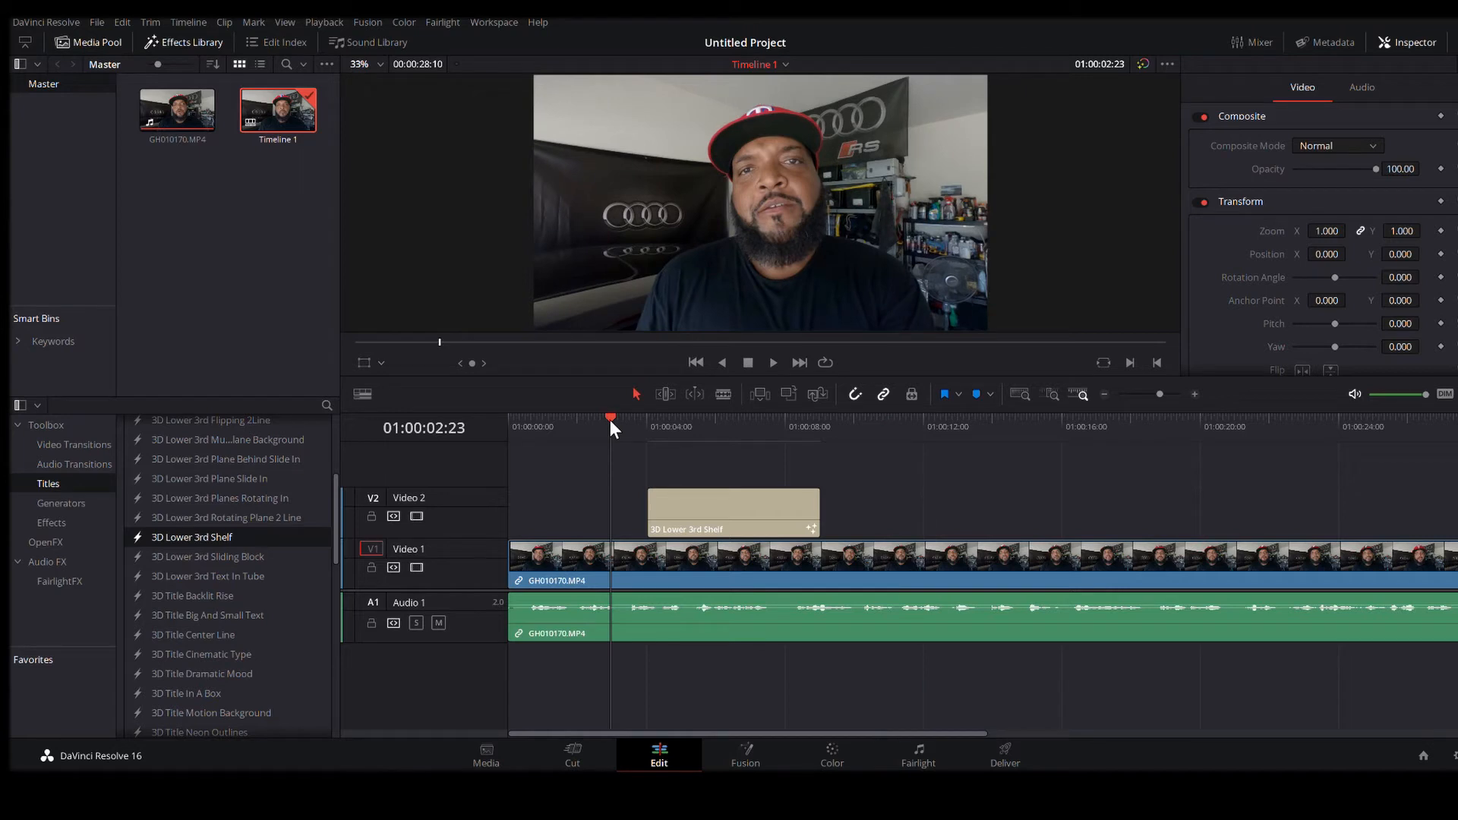
pyautogui.click(567, 419)
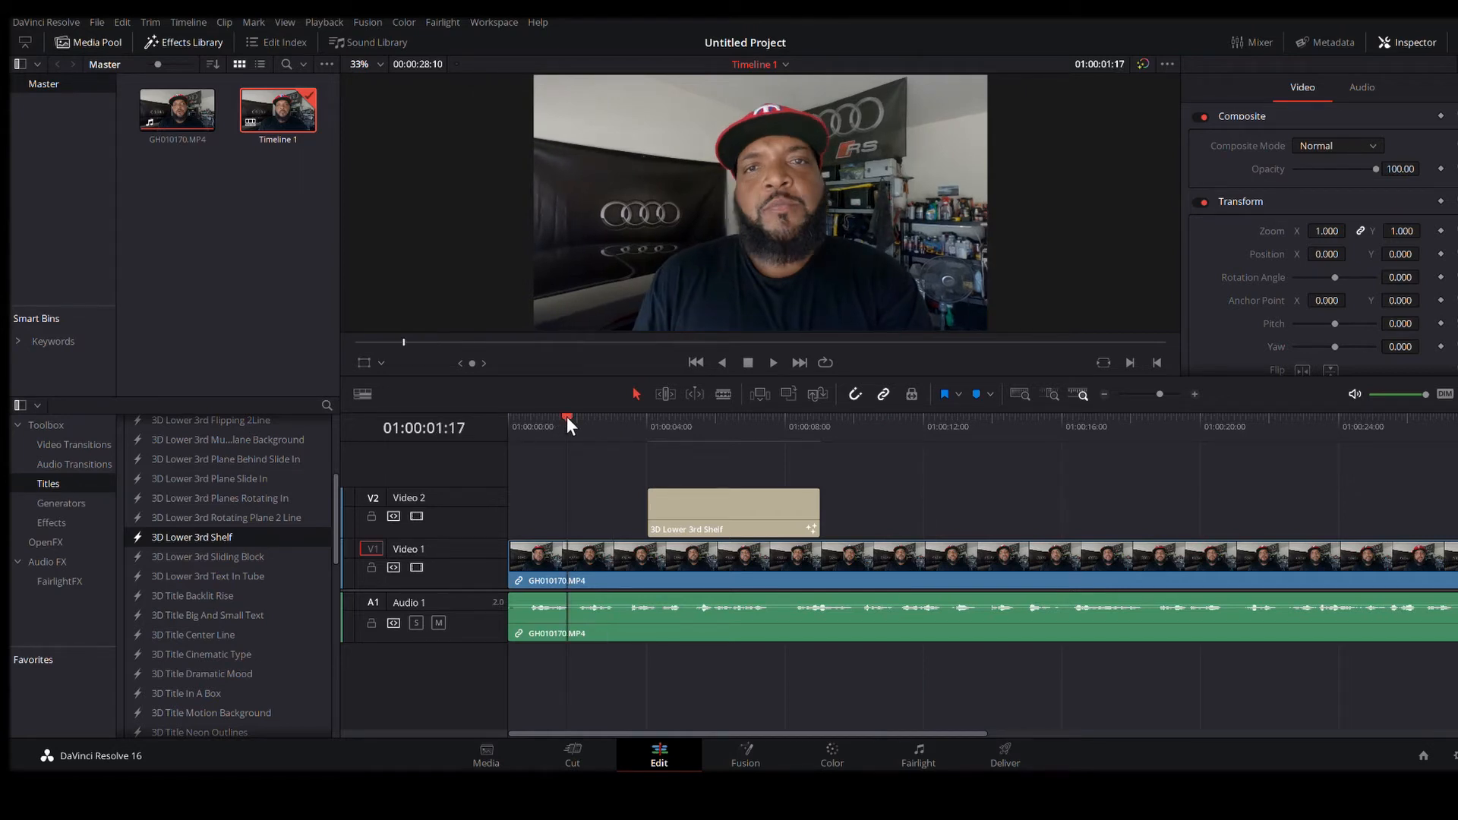
pyautogui.press('space')
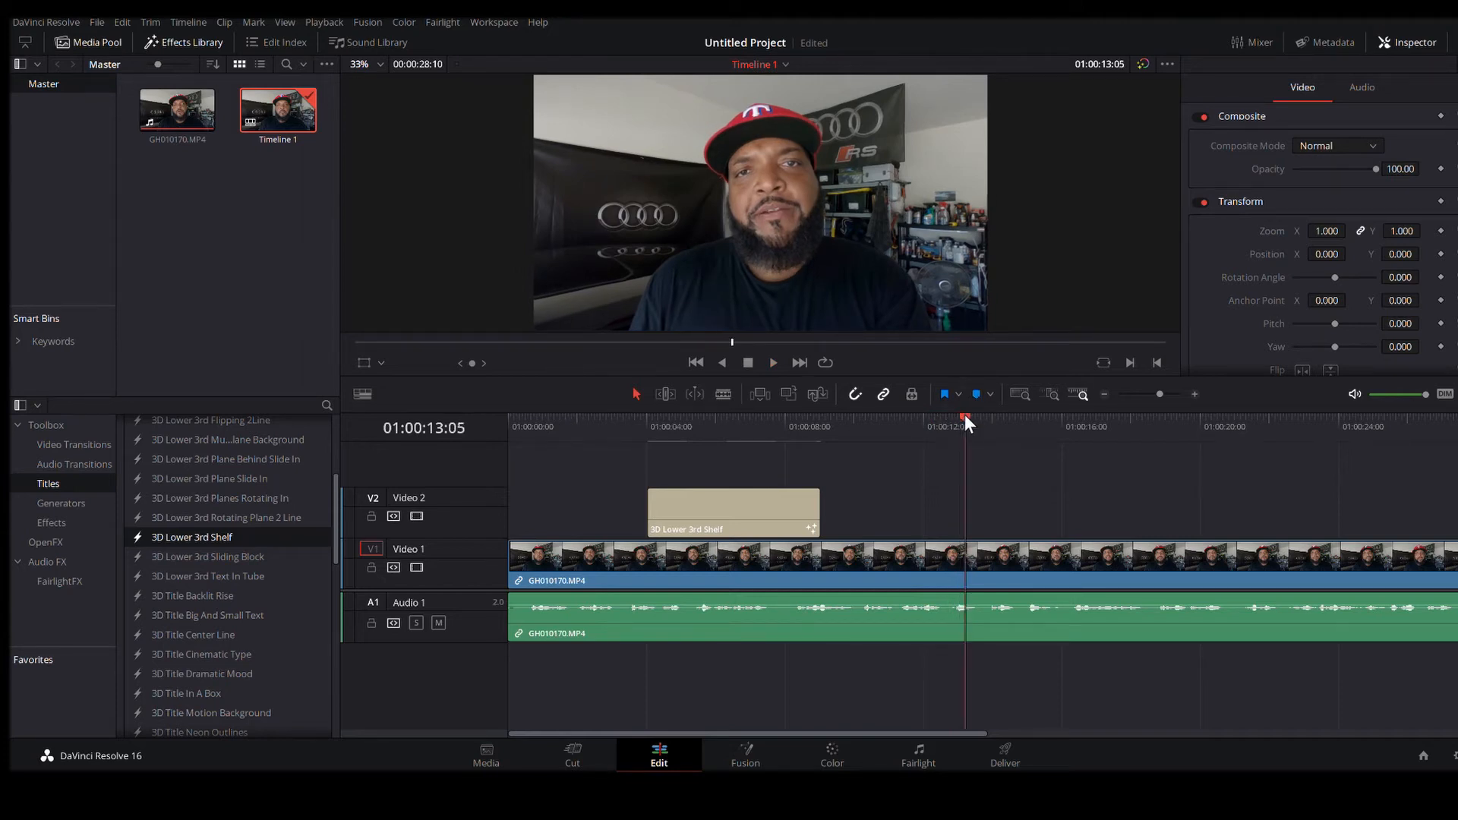
pyautogui.moveTo(965, 413); pyautogui.dragTo(460, 425)
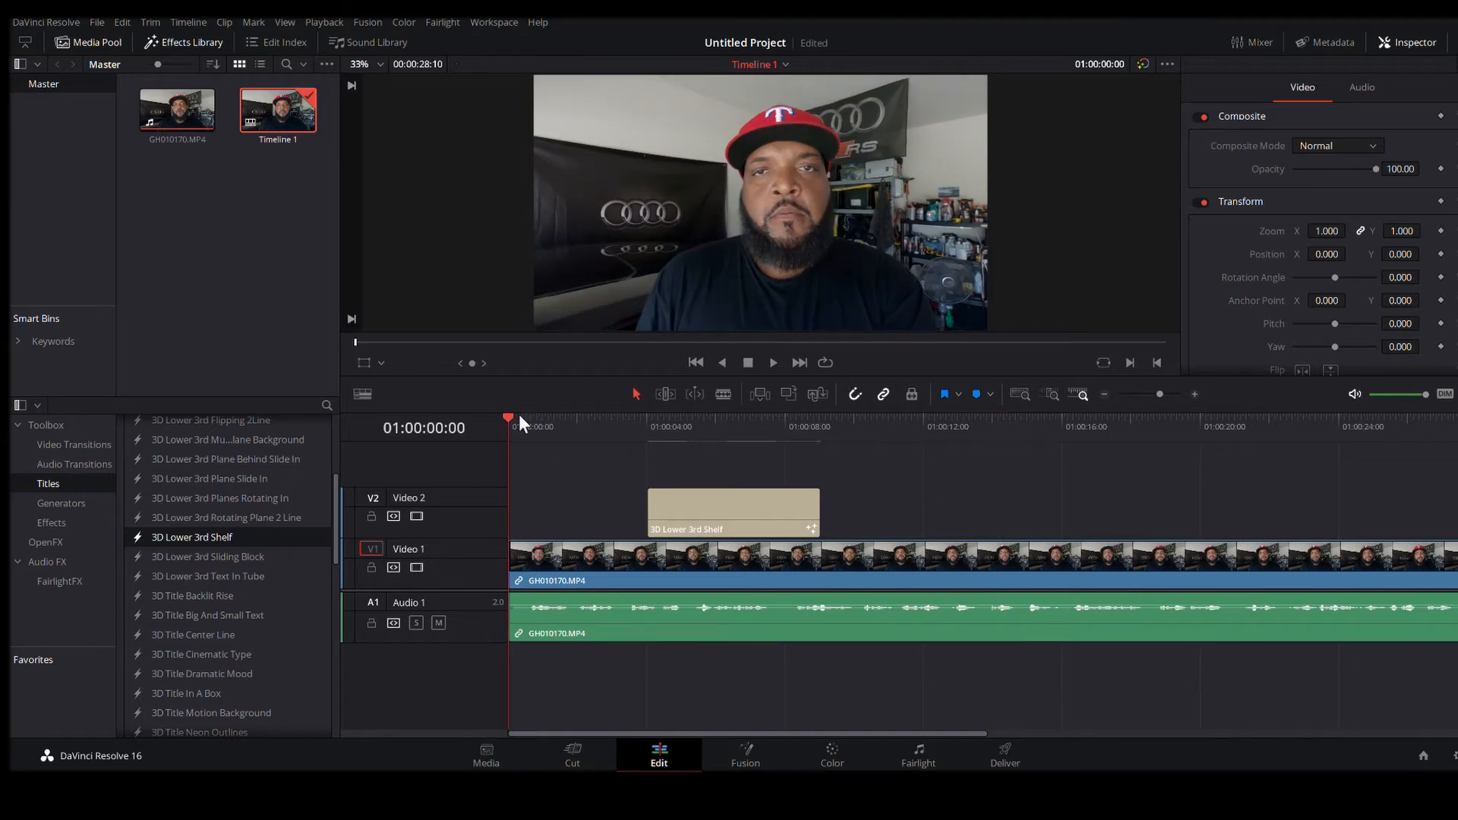
# Step: Play back the Shelf title from the timeline start and replace it with the 3D Title Cinematic Type title at 01:00:06:02 on Video 2
pyautogui.press('space')
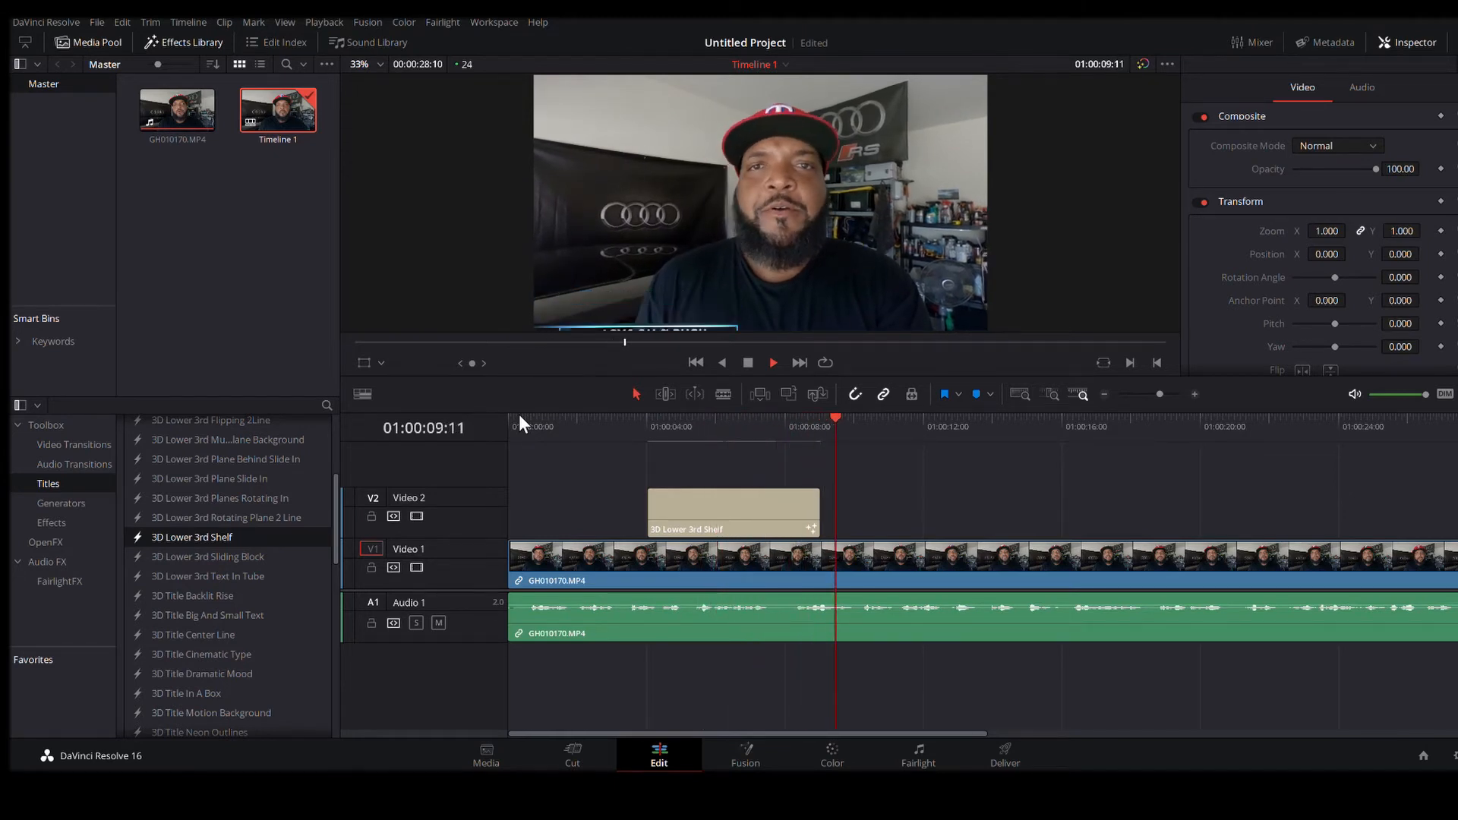
pyautogui.press('space')
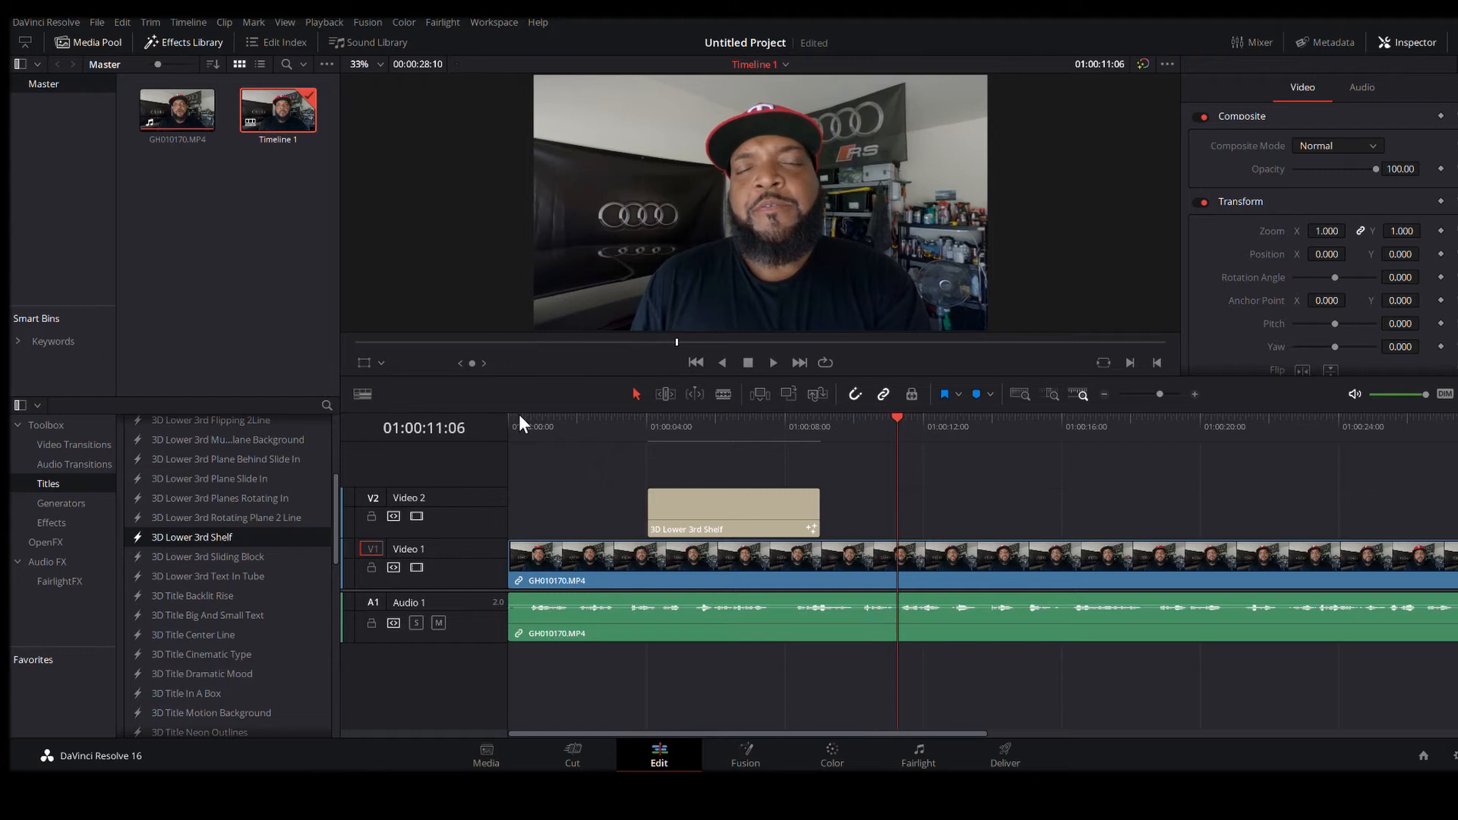
pyautogui.click(718, 513)
pyautogui.press('Delete')
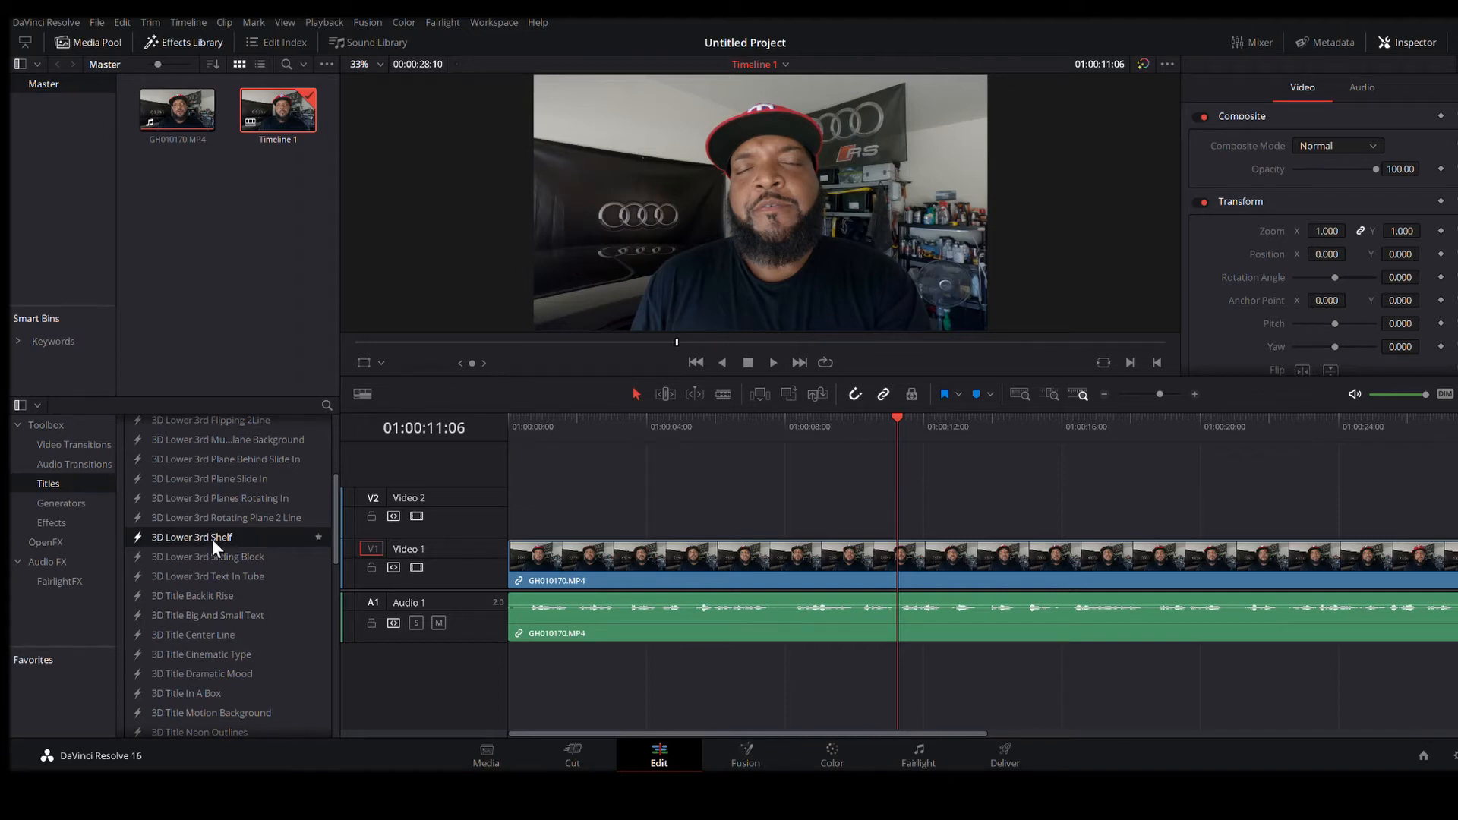
pyautogui.scroll(-3, 211, 539)
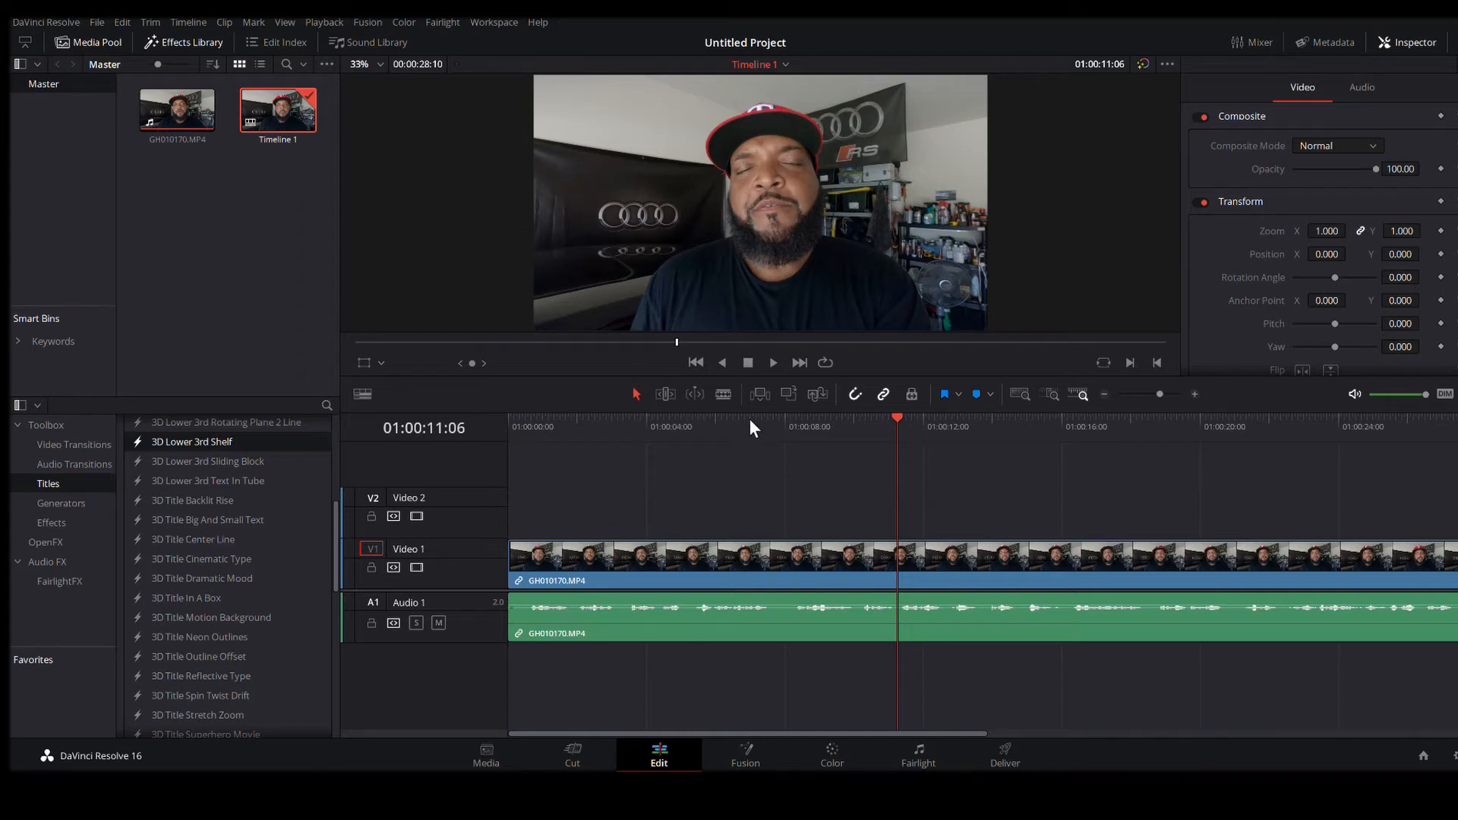
pyautogui.click(718, 419)
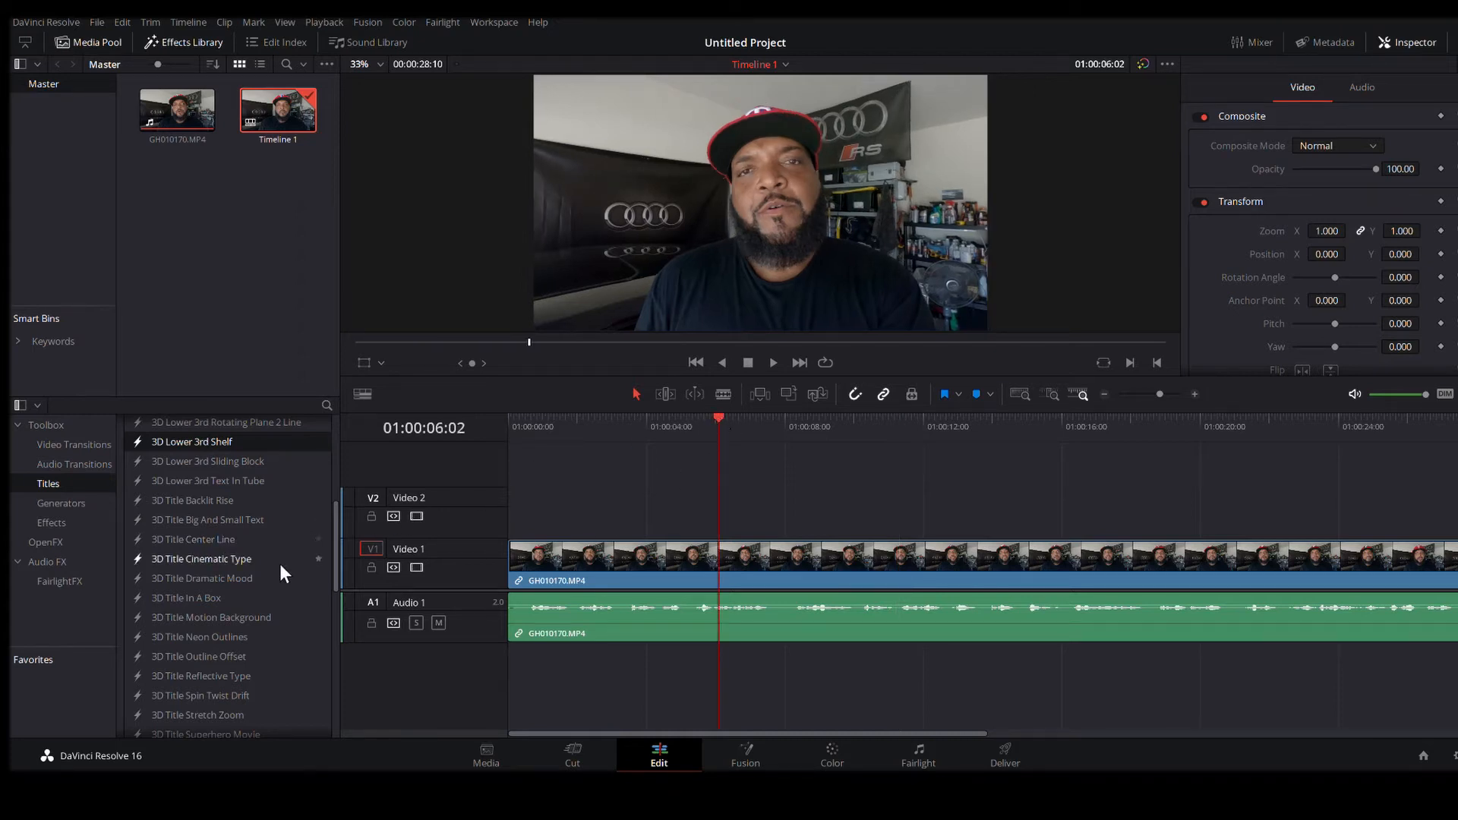
pyautogui.scroll(-1, 254, 522)
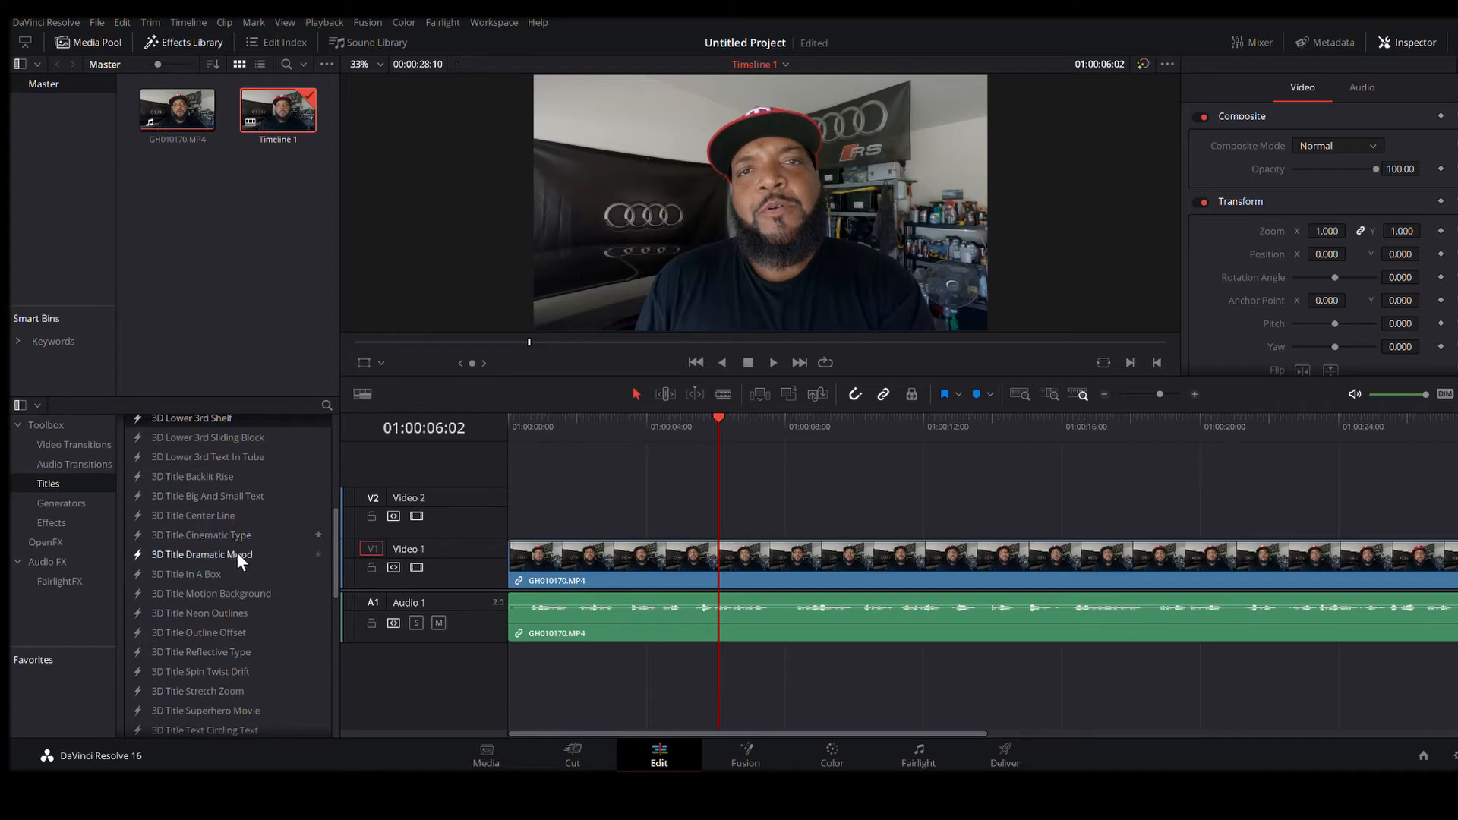
pyautogui.moveTo(174, 536); pyautogui.dragTo(713, 511)
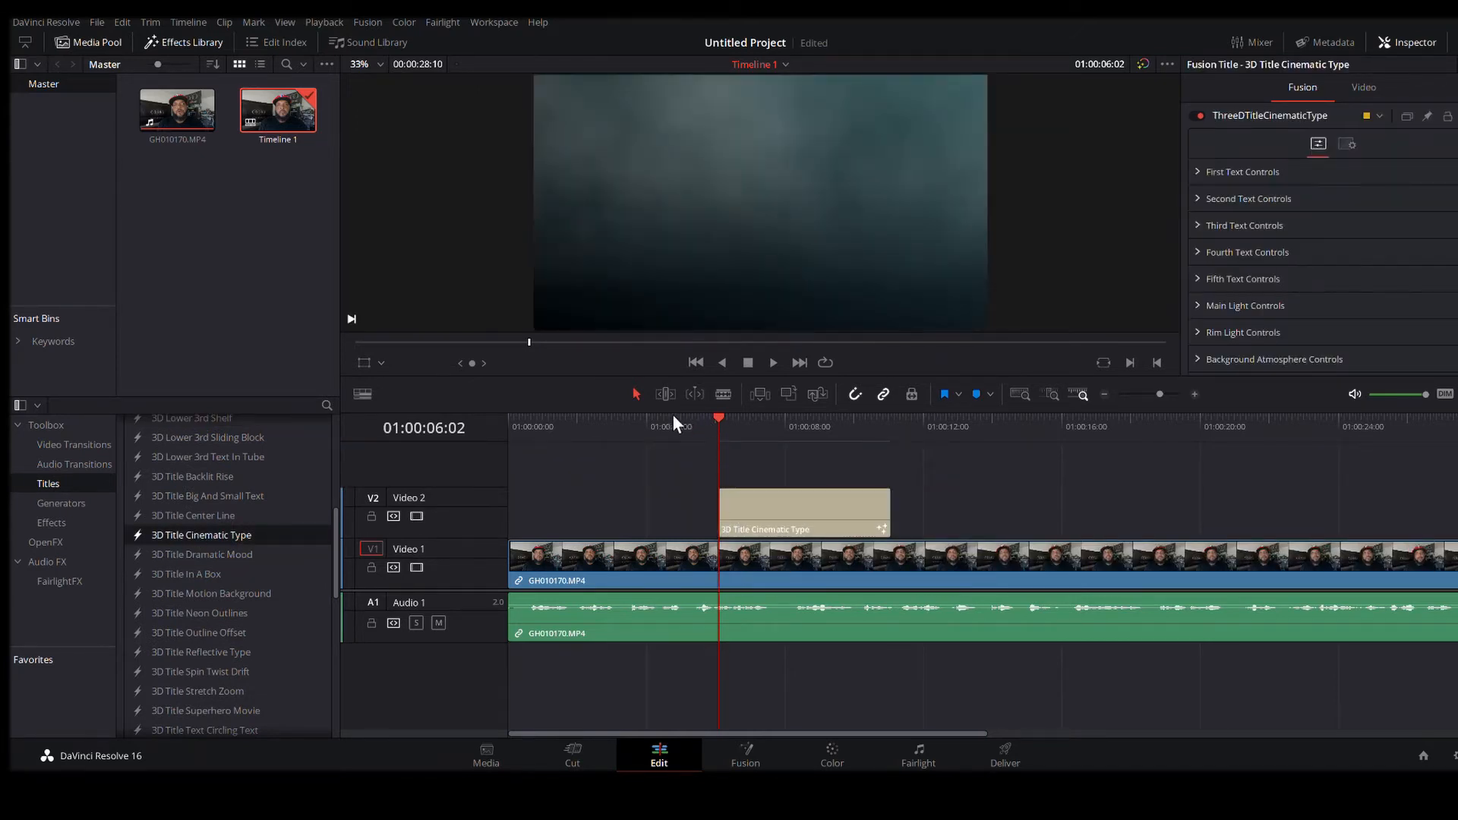
# Step: Preview the Cinematic Type title by playing the timeline from 01:00:00:19 until past the end of the title
pyautogui.click(698, 422)
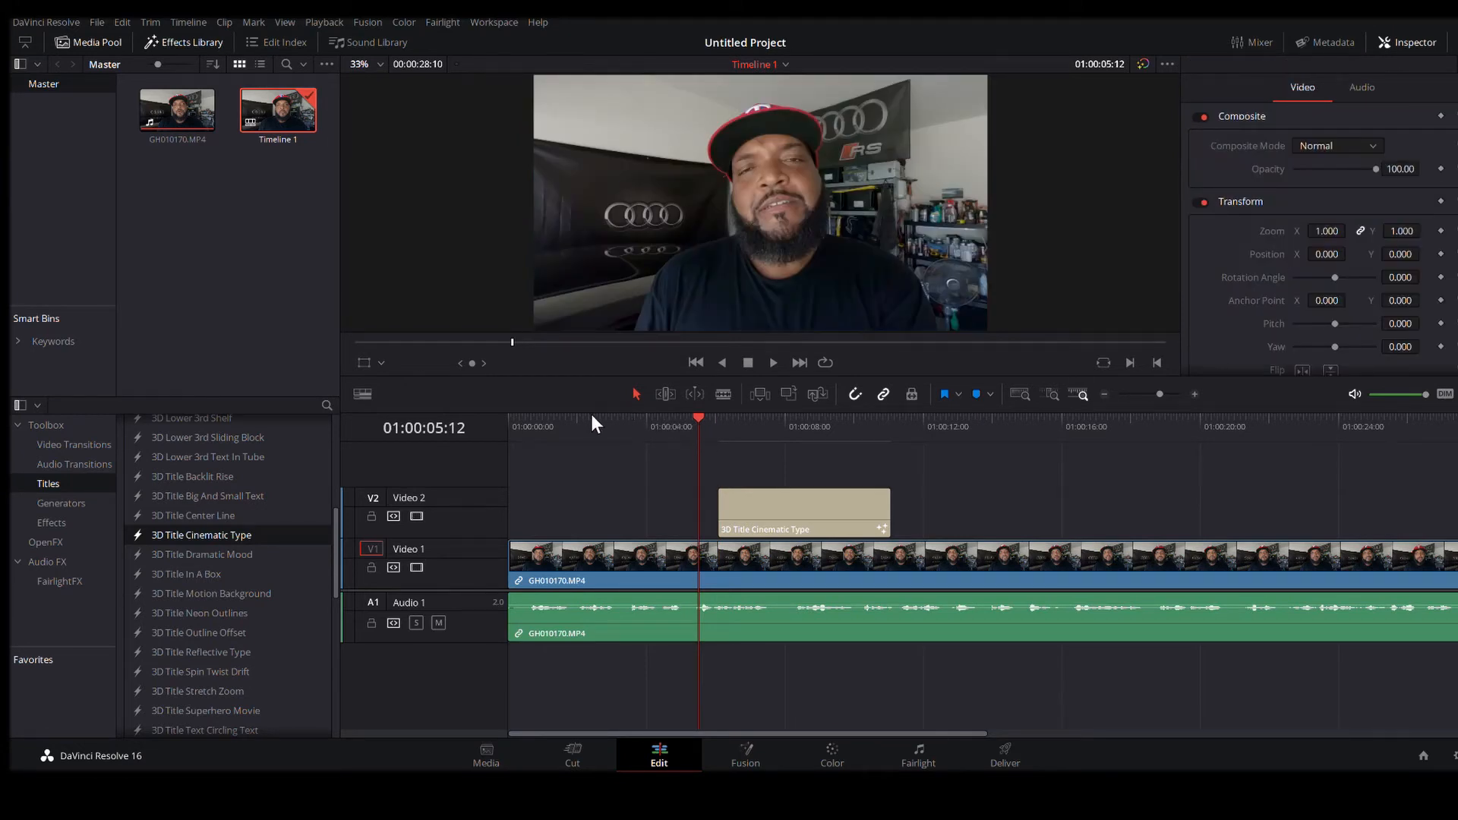
pyautogui.click(536, 425)
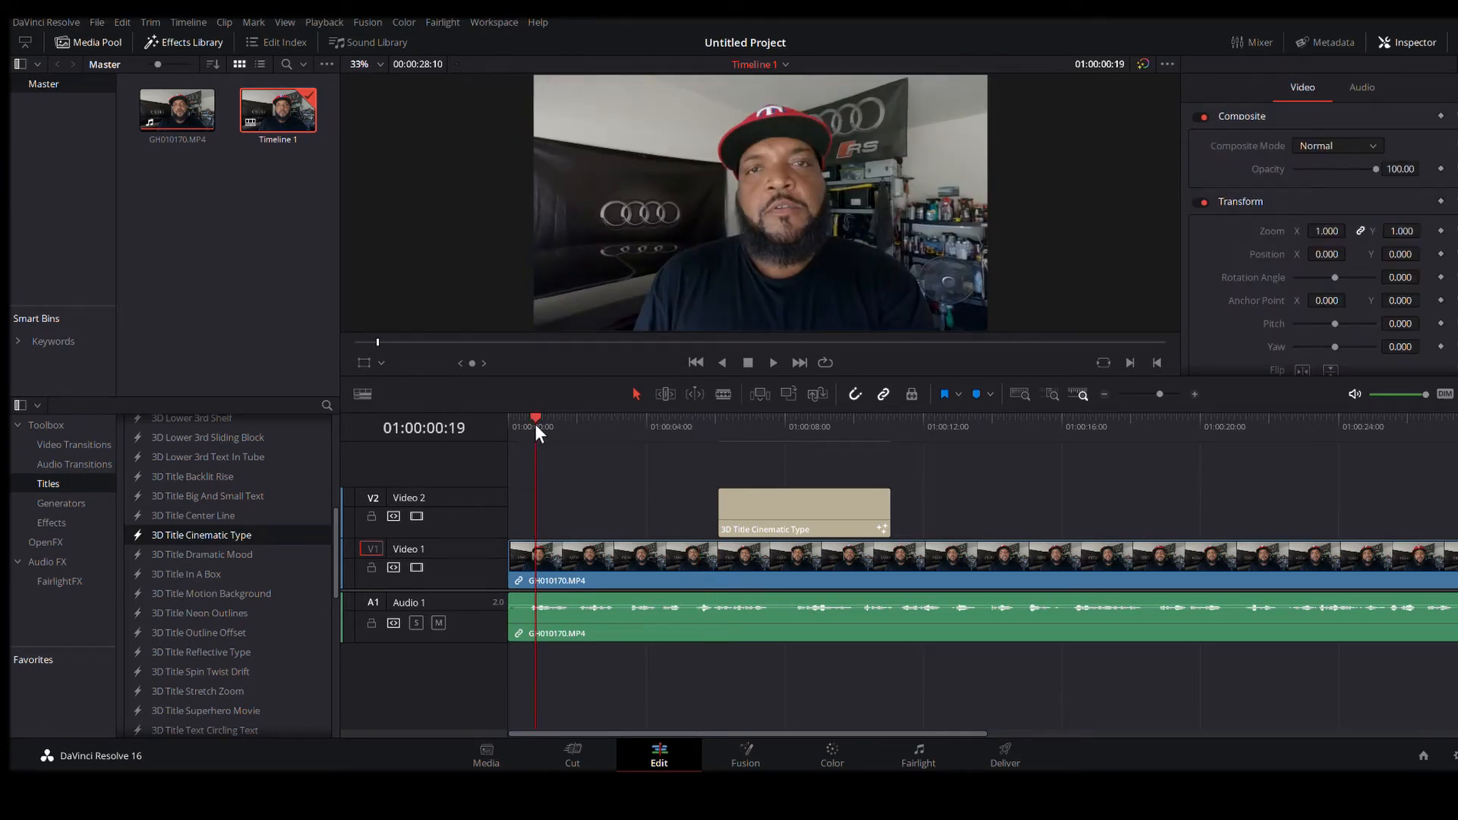
pyautogui.press('space')
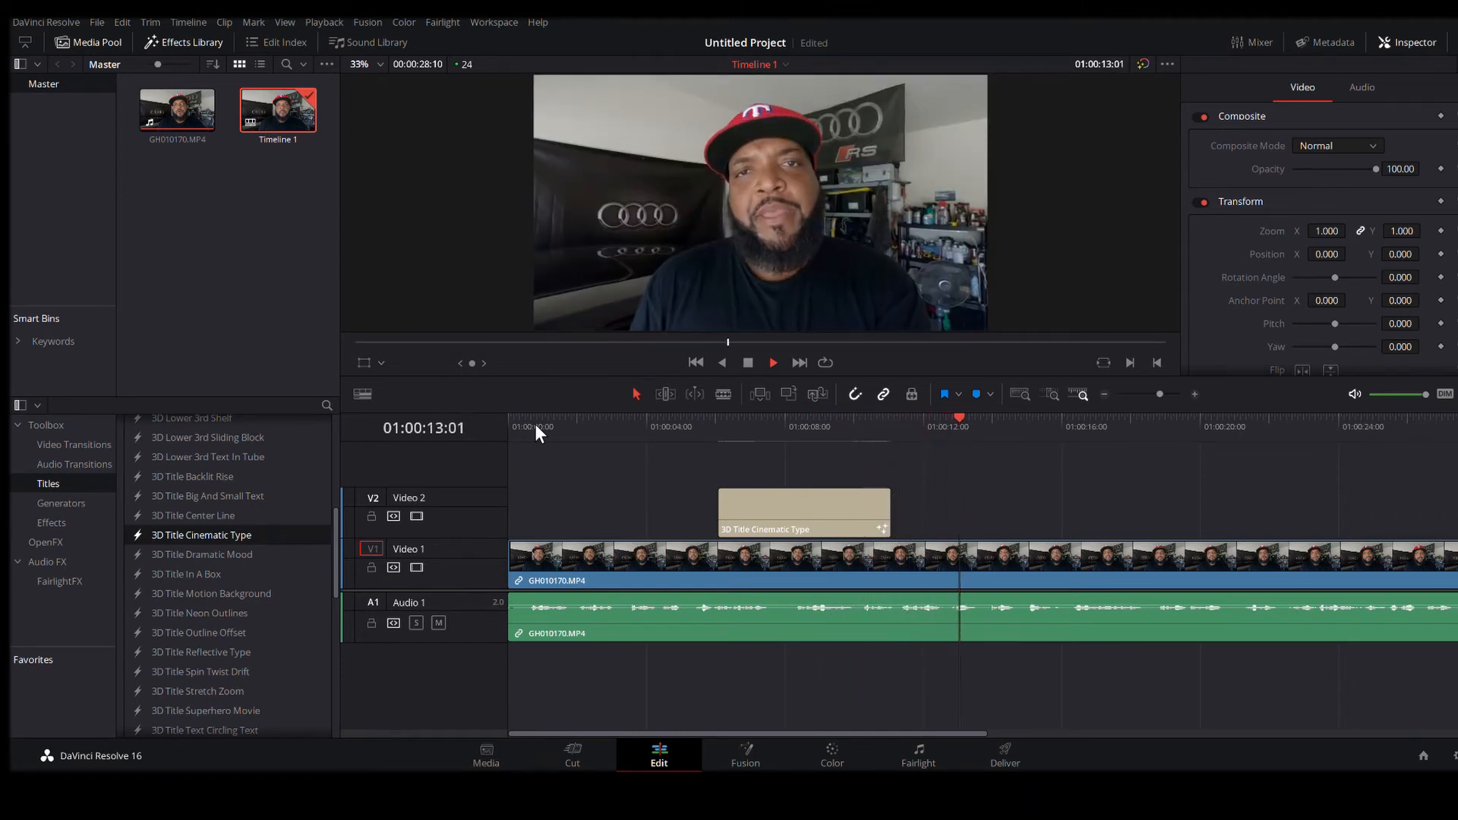
pyautogui.press('space')
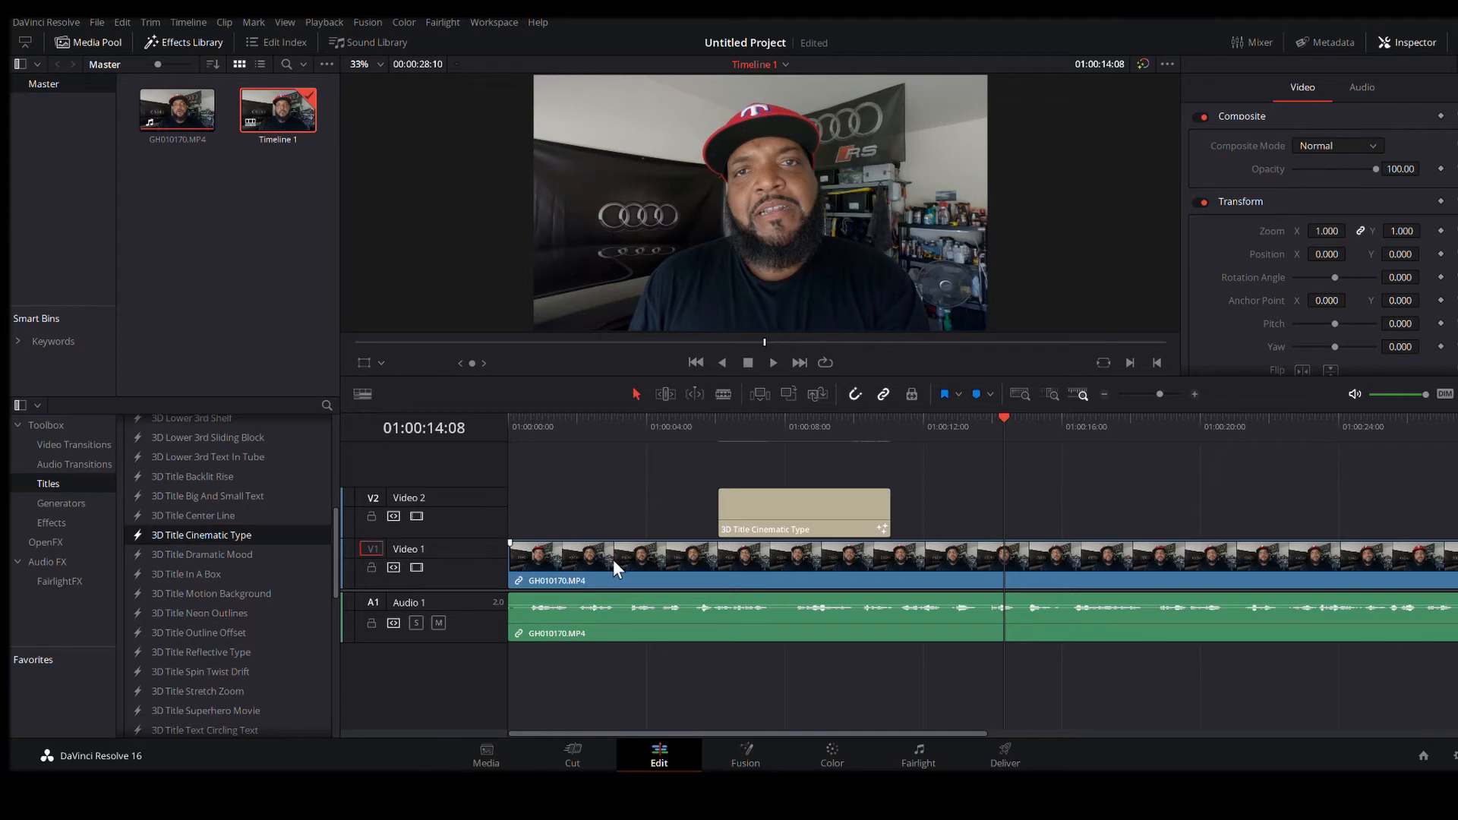
# Step: Replace the Cinematic Type title with a Text+ title starting at 01:00:04:20 on Video 2
pyautogui.click(676, 417)
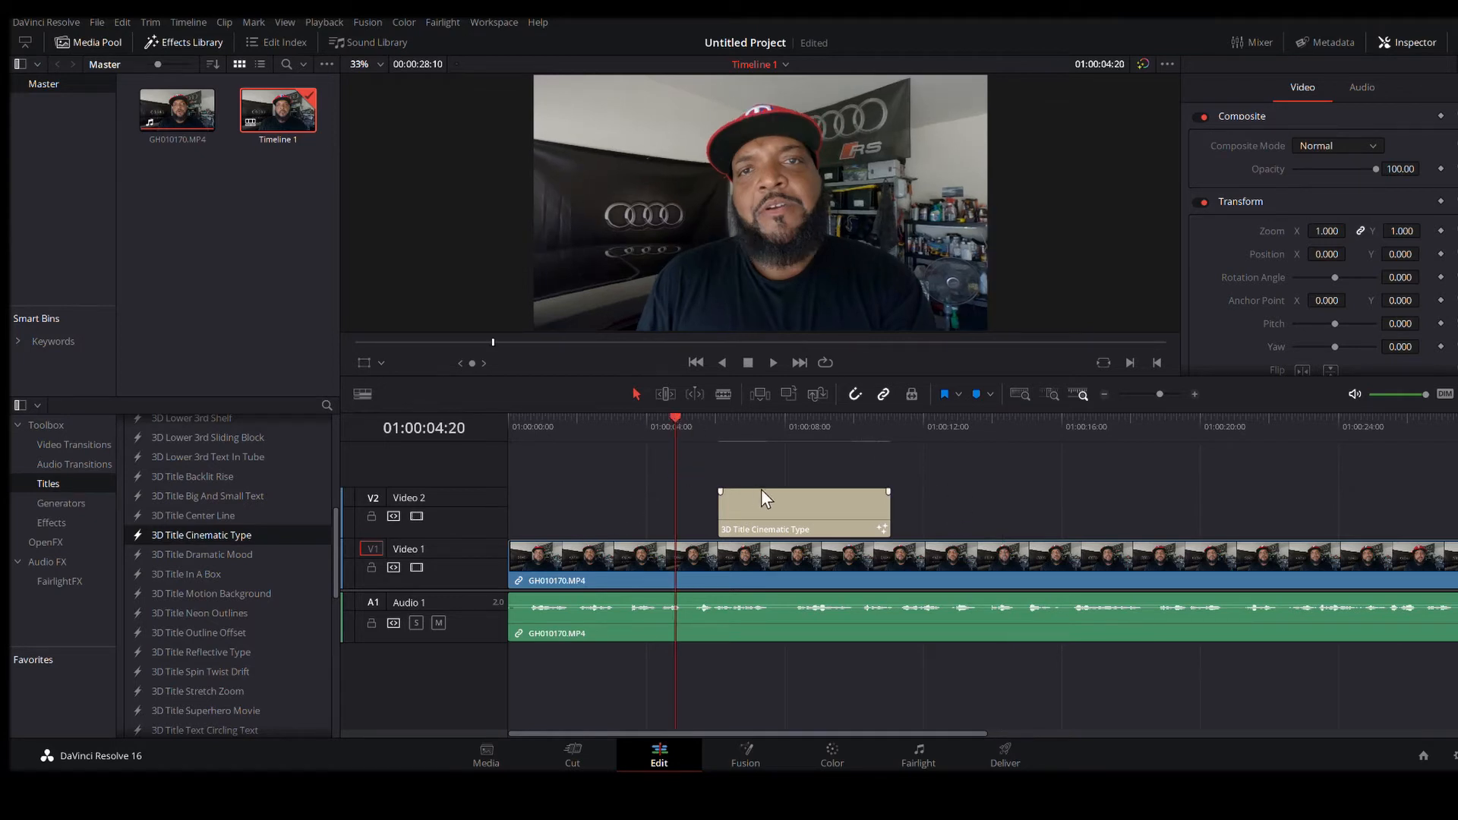
pyautogui.click(774, 530)
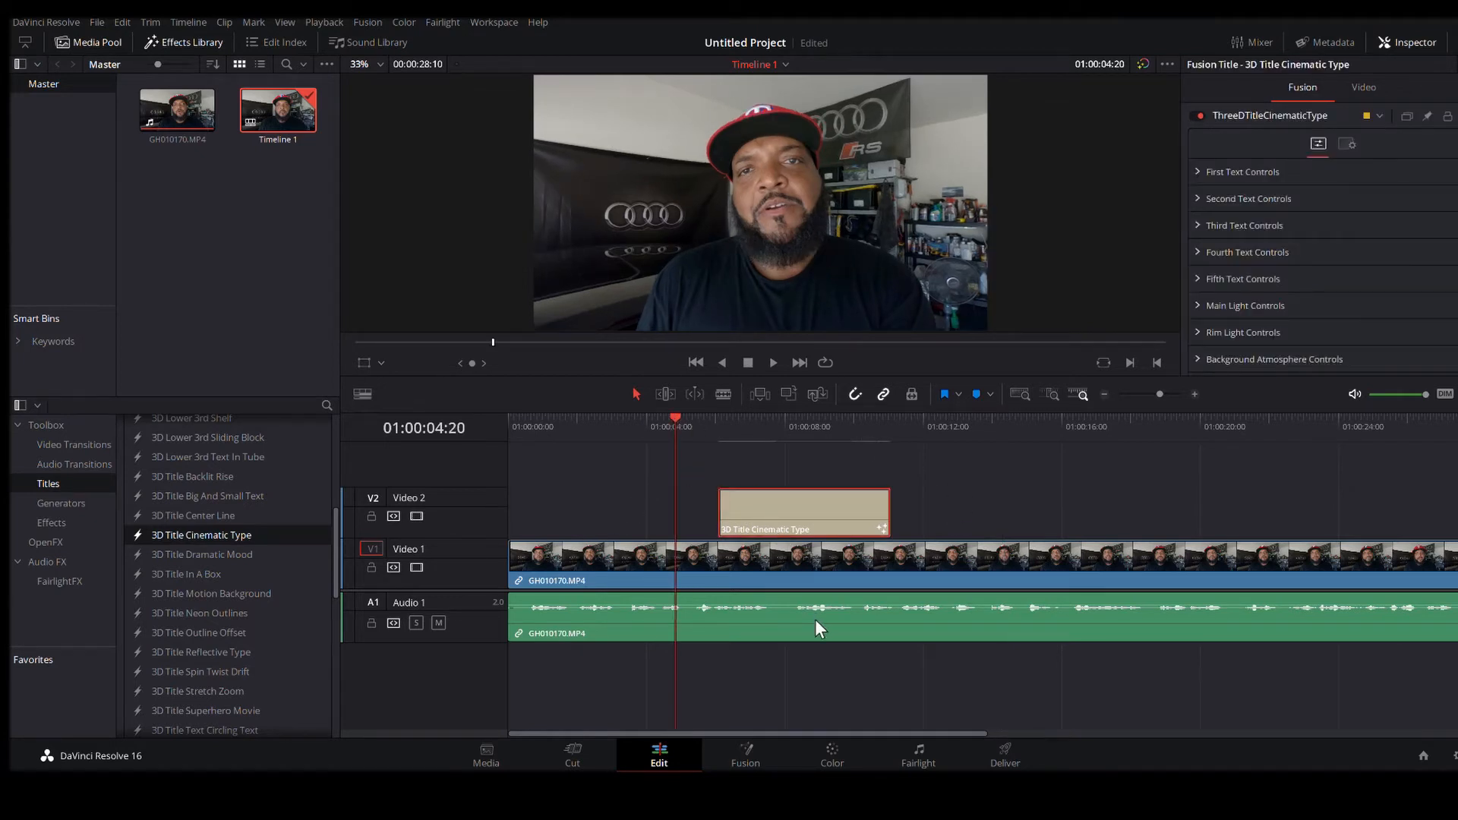
pyautogui.press('Delete')
pyautogui.scroll(8, 197, 505)
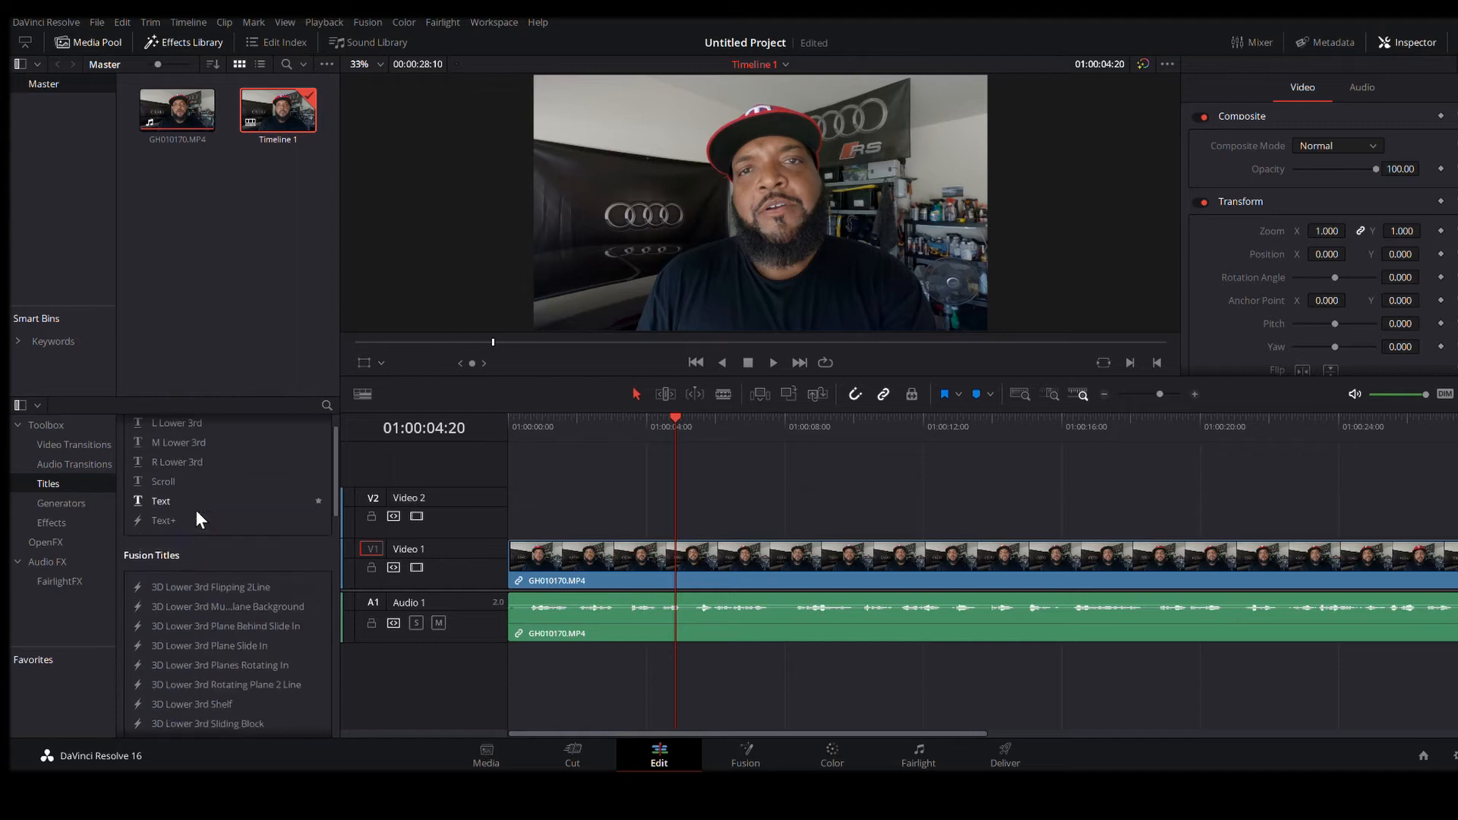
pyautogui.scroll(2, 194, 508)
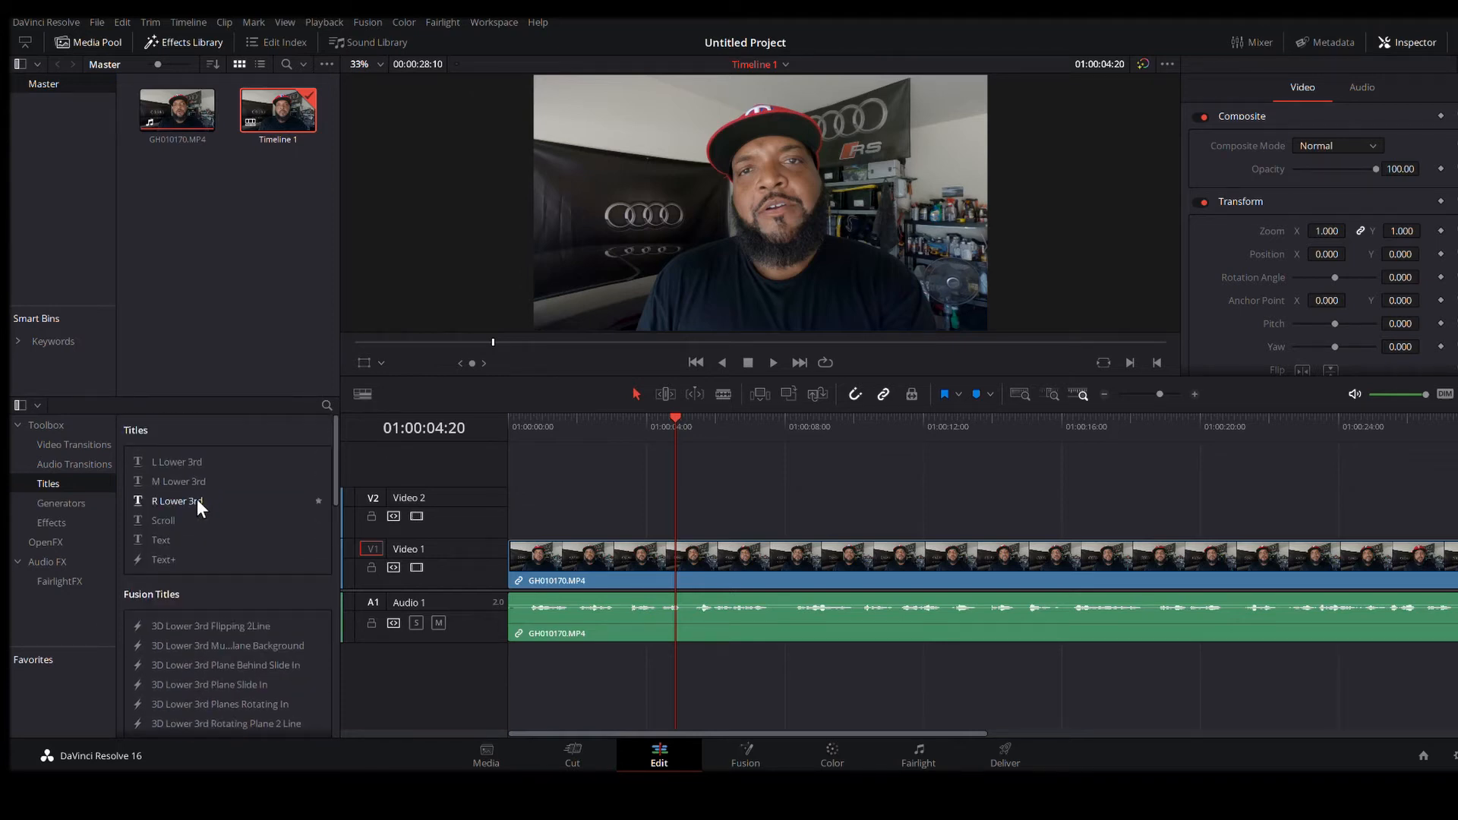
pyautogui.click(156, 560)
pyautogui.moveTo(149, 557); pyautogui.dragTo(680, 507)
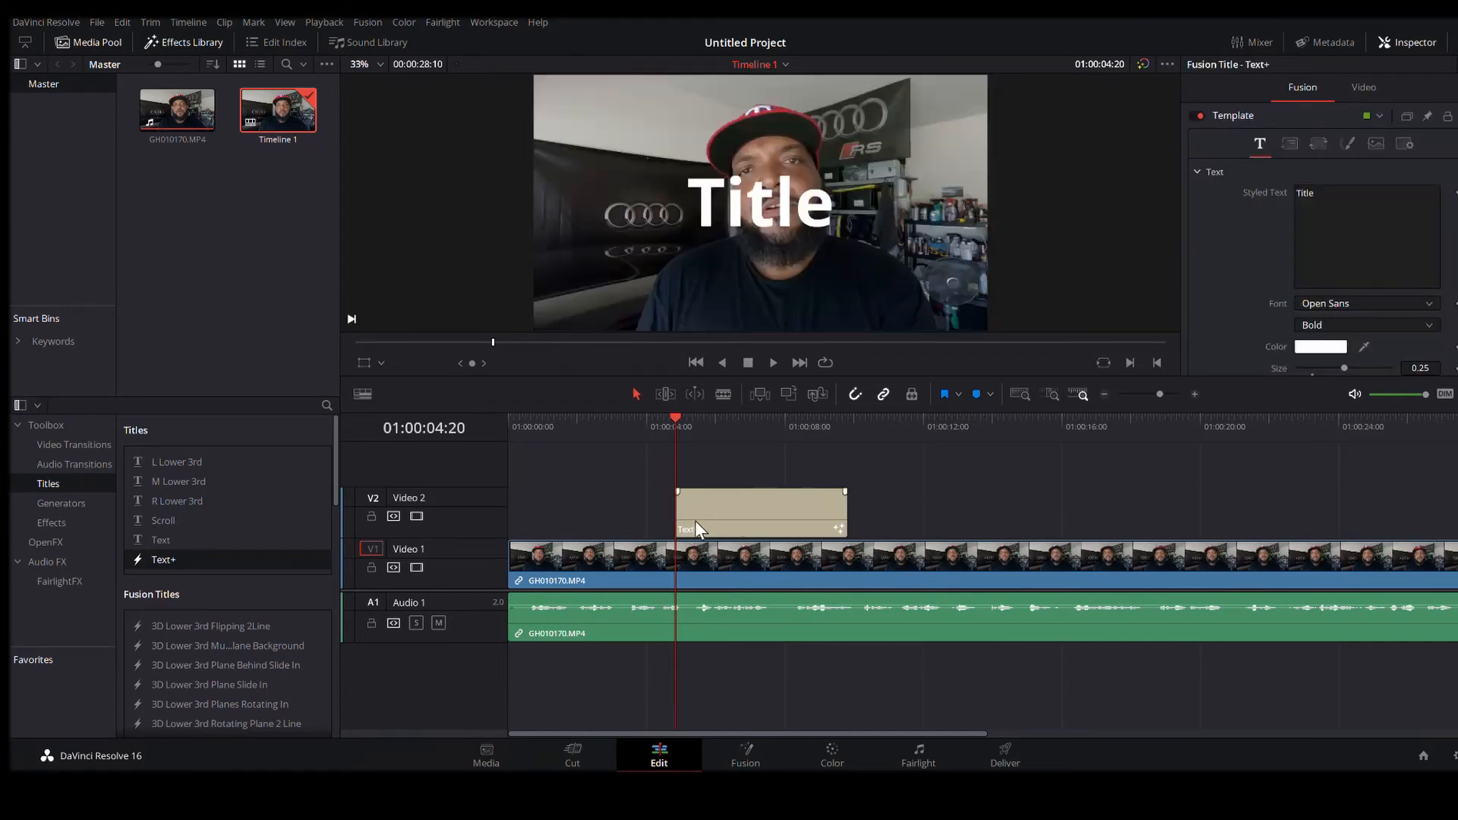
# Step: Preview the Text+ title from 01:00:03:20 and play it again from an earlier point on the timeline
pyautogui.click(641, 422)
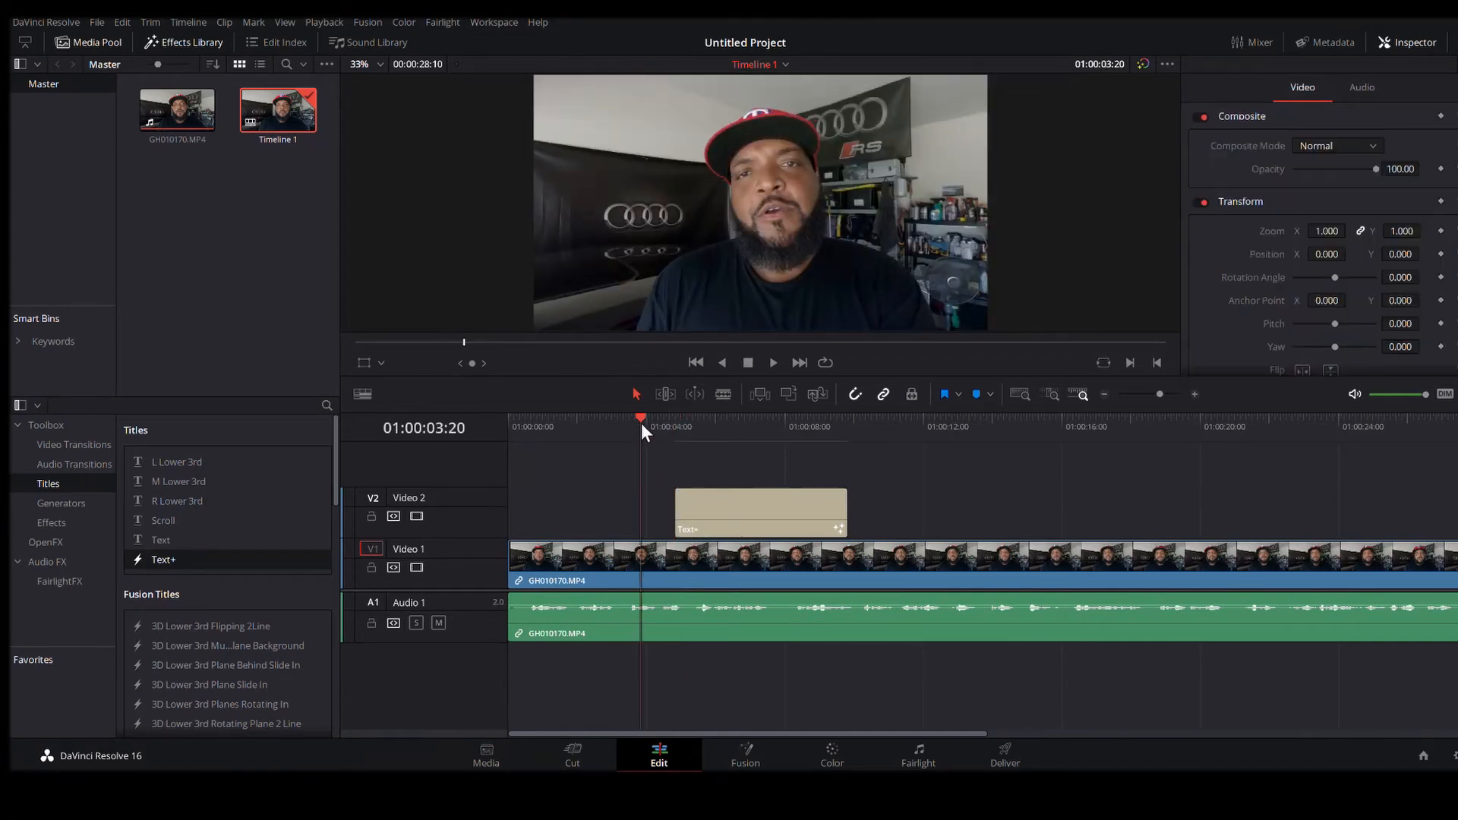
pyautogui.press('space')
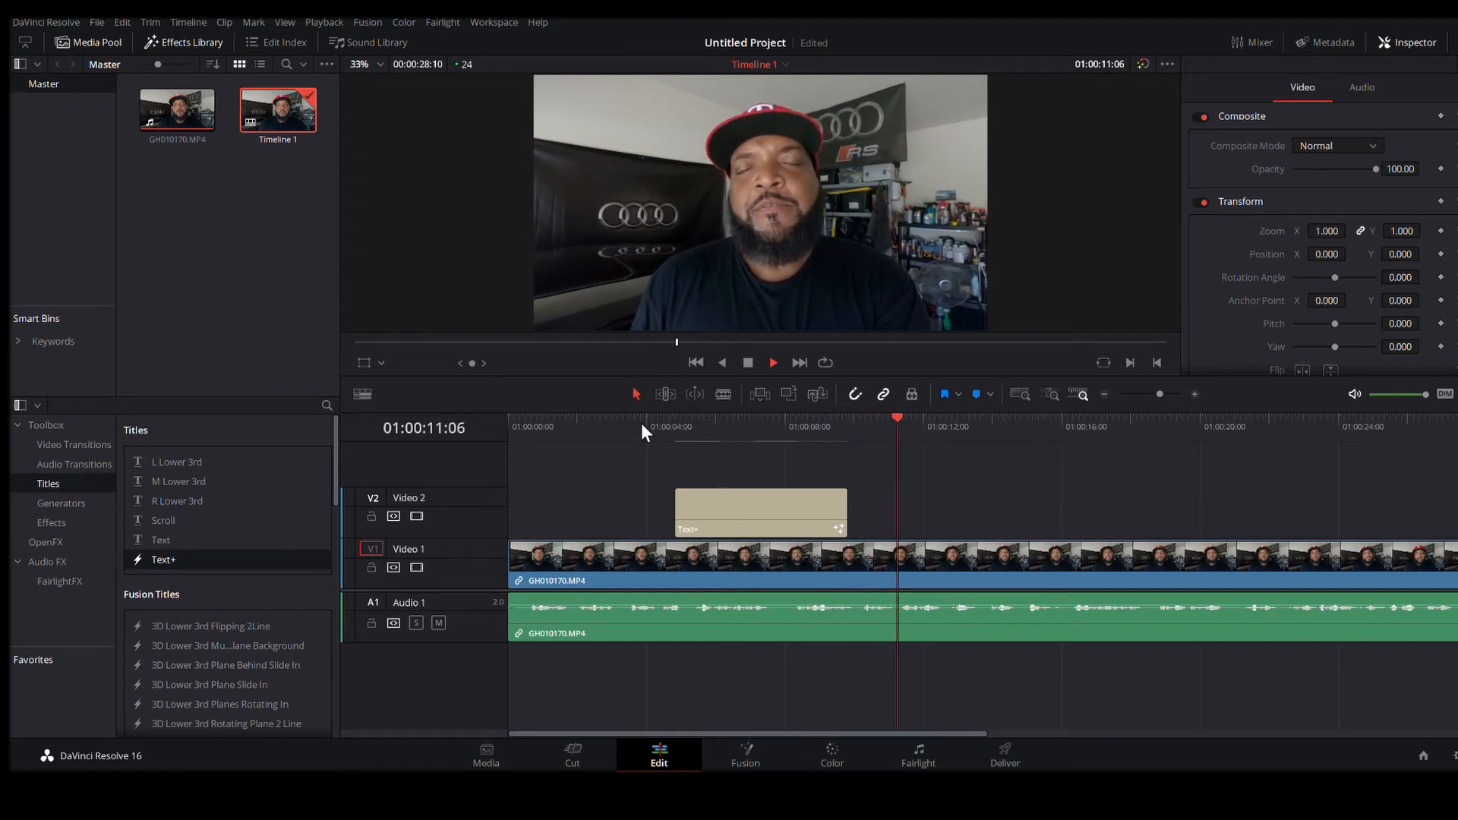
pyautogui.press('space')
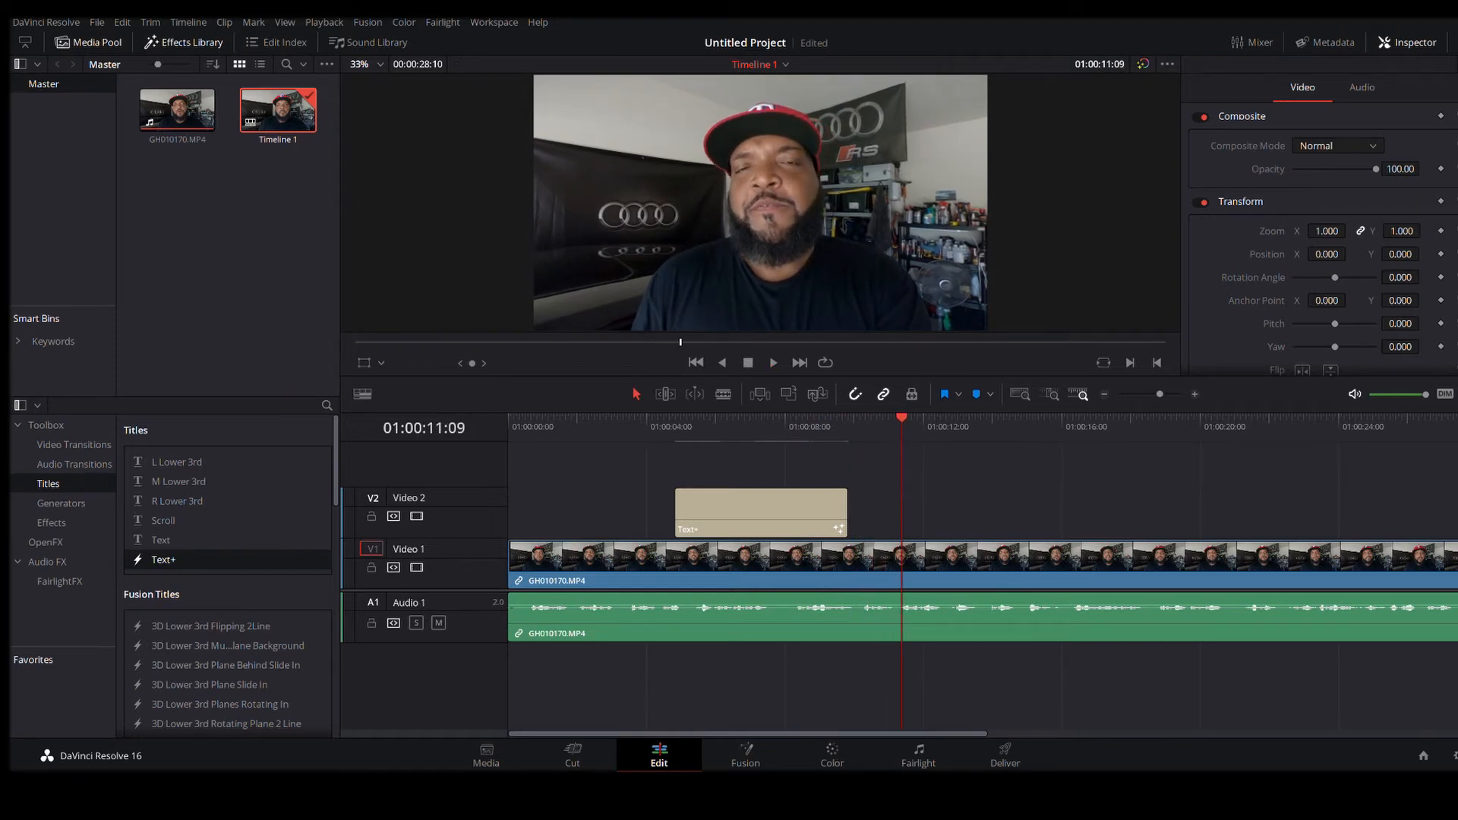
pyautogui.click(572, 422)
pyautogui.press('space')
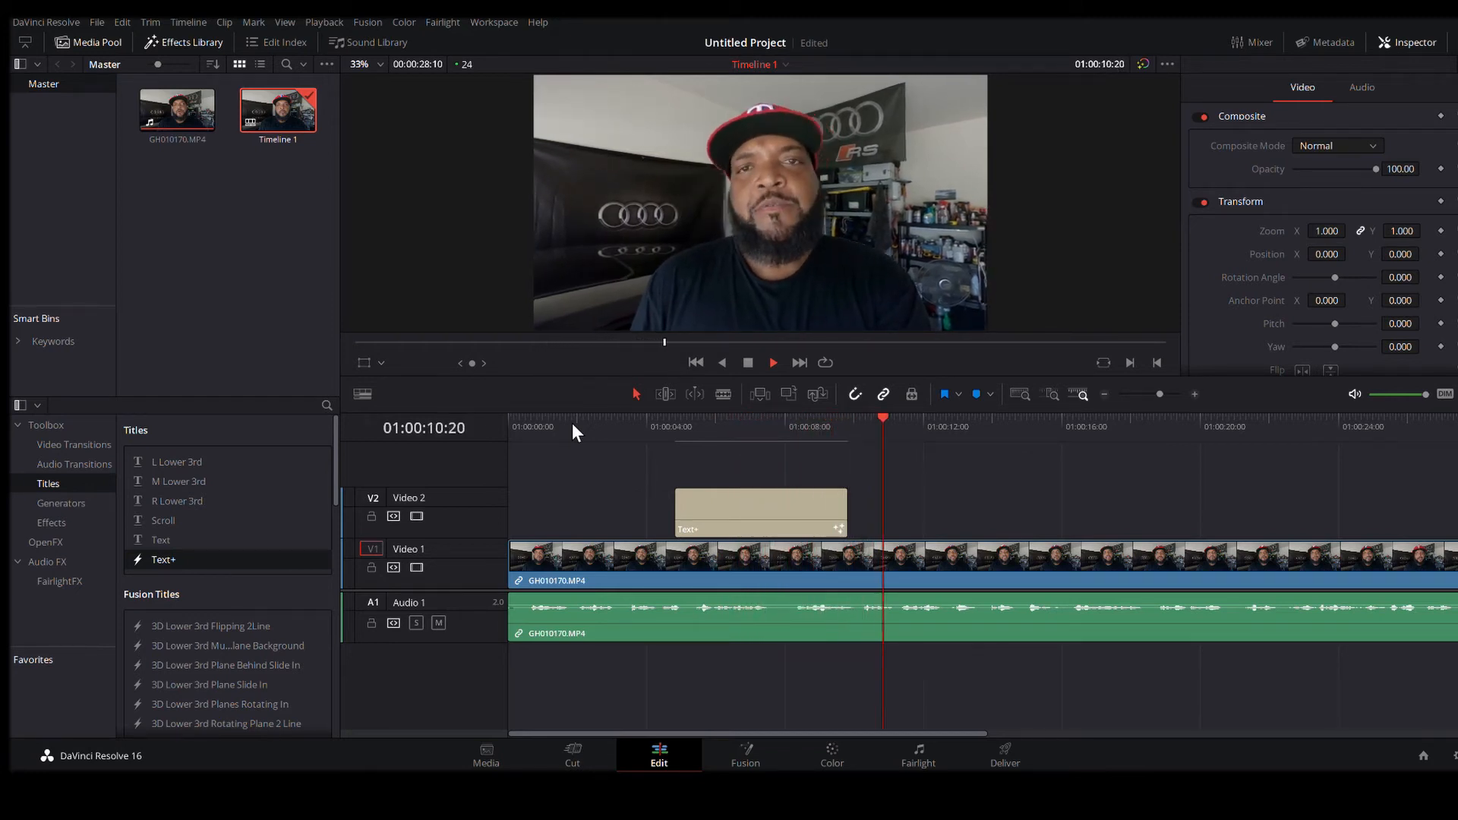
pyautogui.press('space')
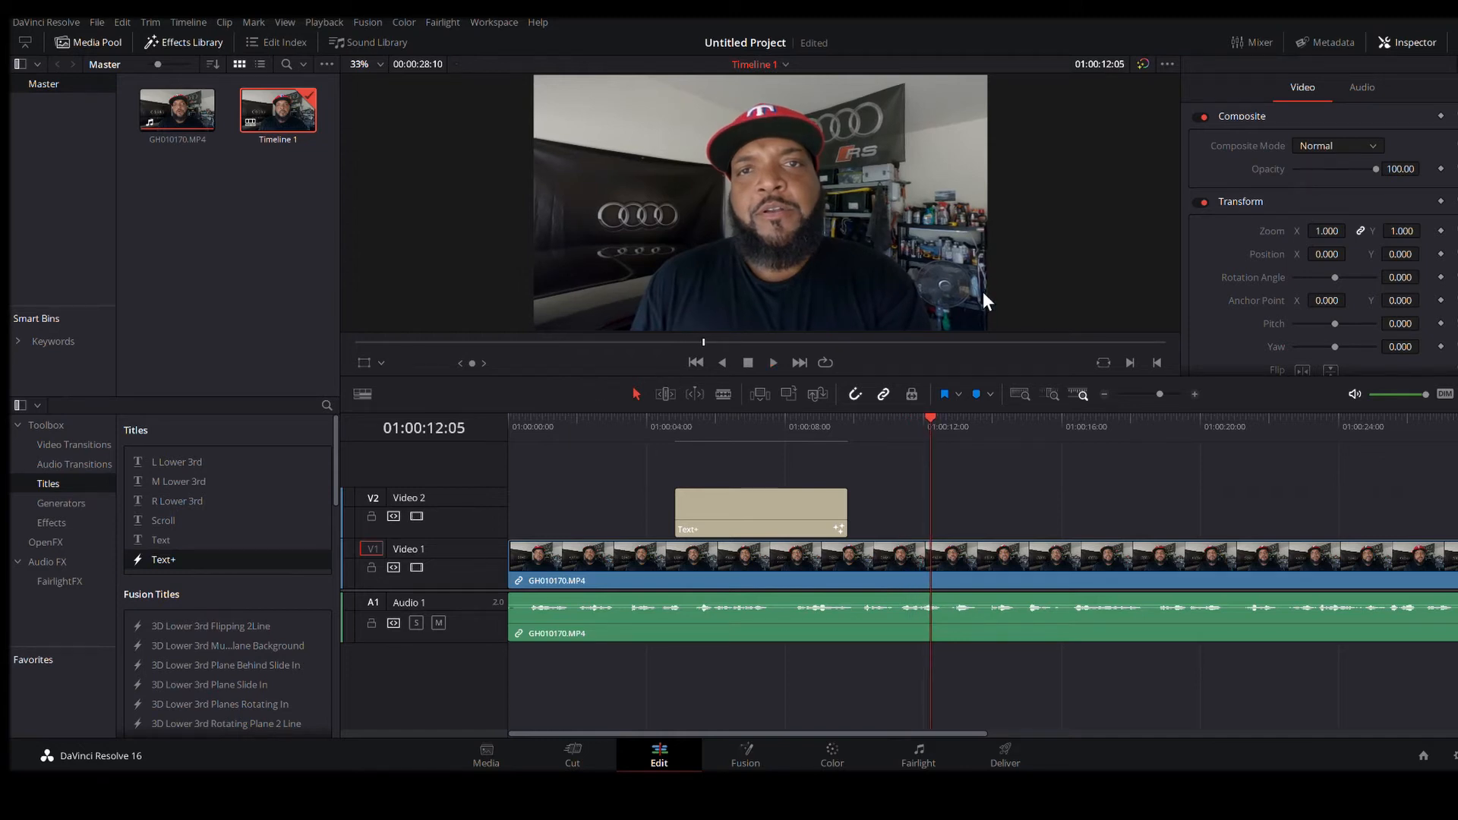
# Step: Change the Text+ title's text to "hart media" and move the title 03:18 later on Video 2
pyautogui.click(640, 432)
pyautogui.click(765, 520)
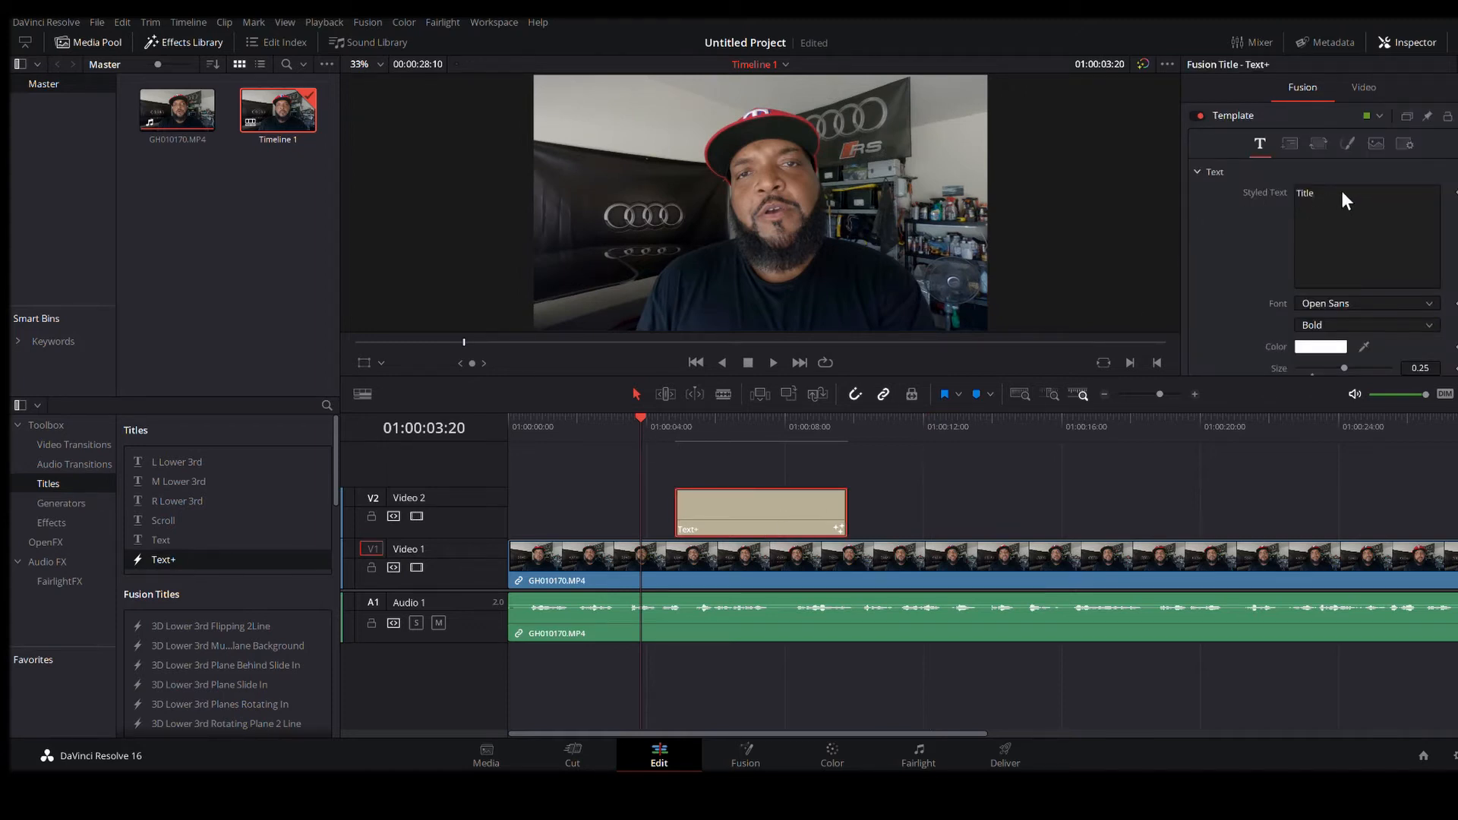
pyautogui.click(1323, 195)
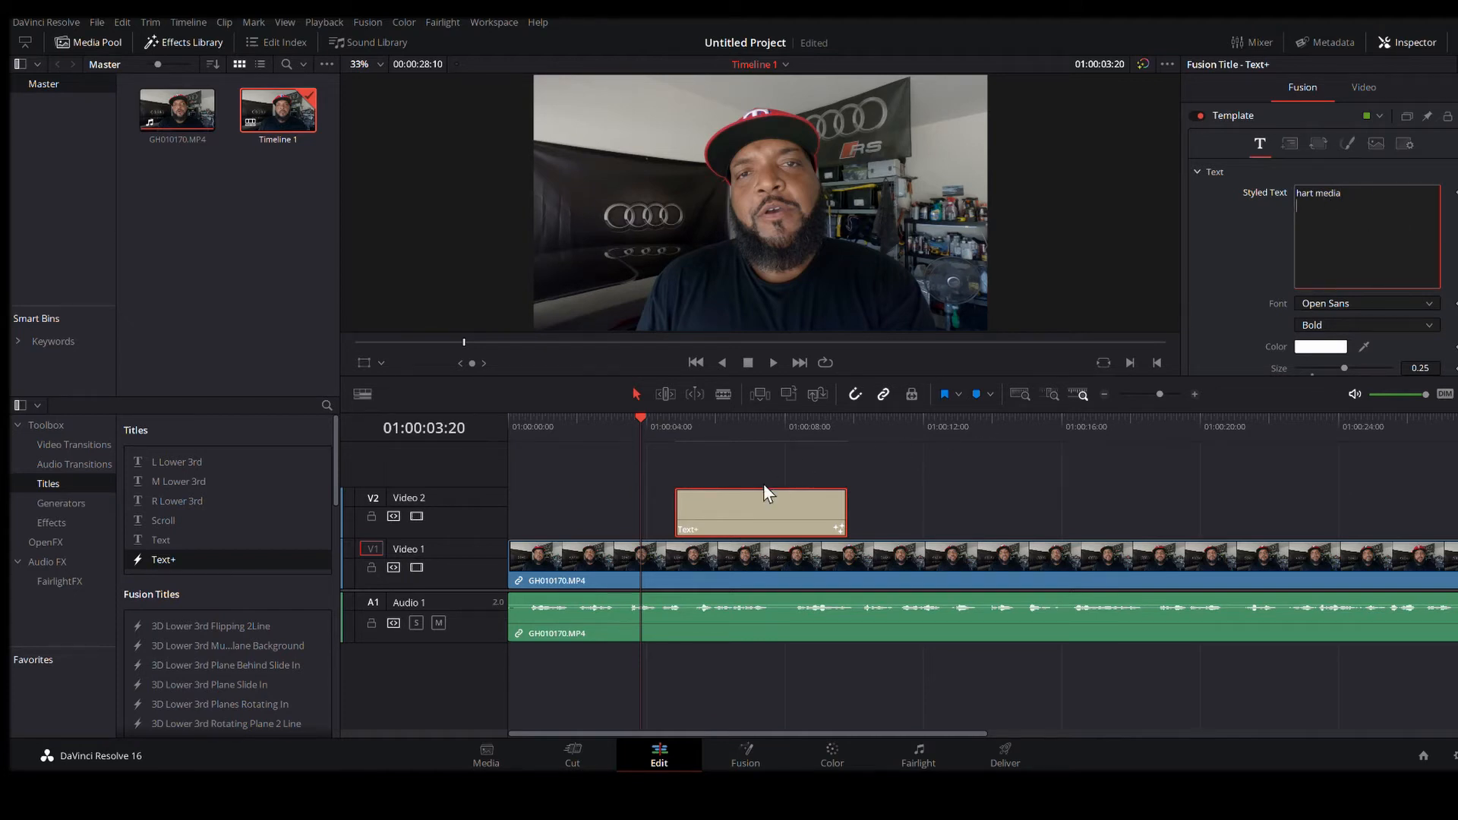
pyautogui.moveTo(750, 508); pyautogui.dragTo(873, 516)
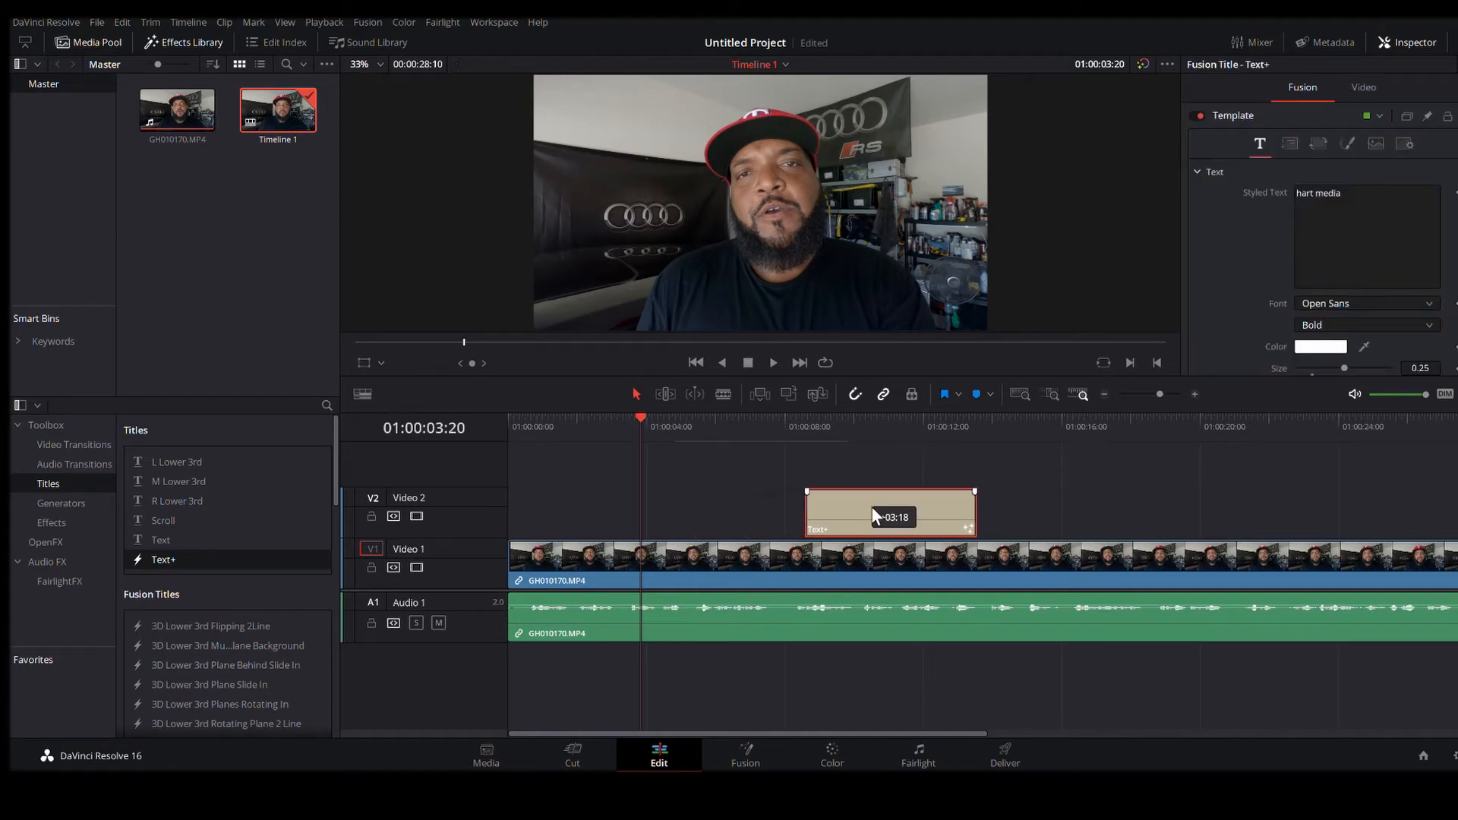
# Step: Preview the "hart media" title from 01:00:05:09 and delete it from Video 2
pyautogui.click(694, 417)
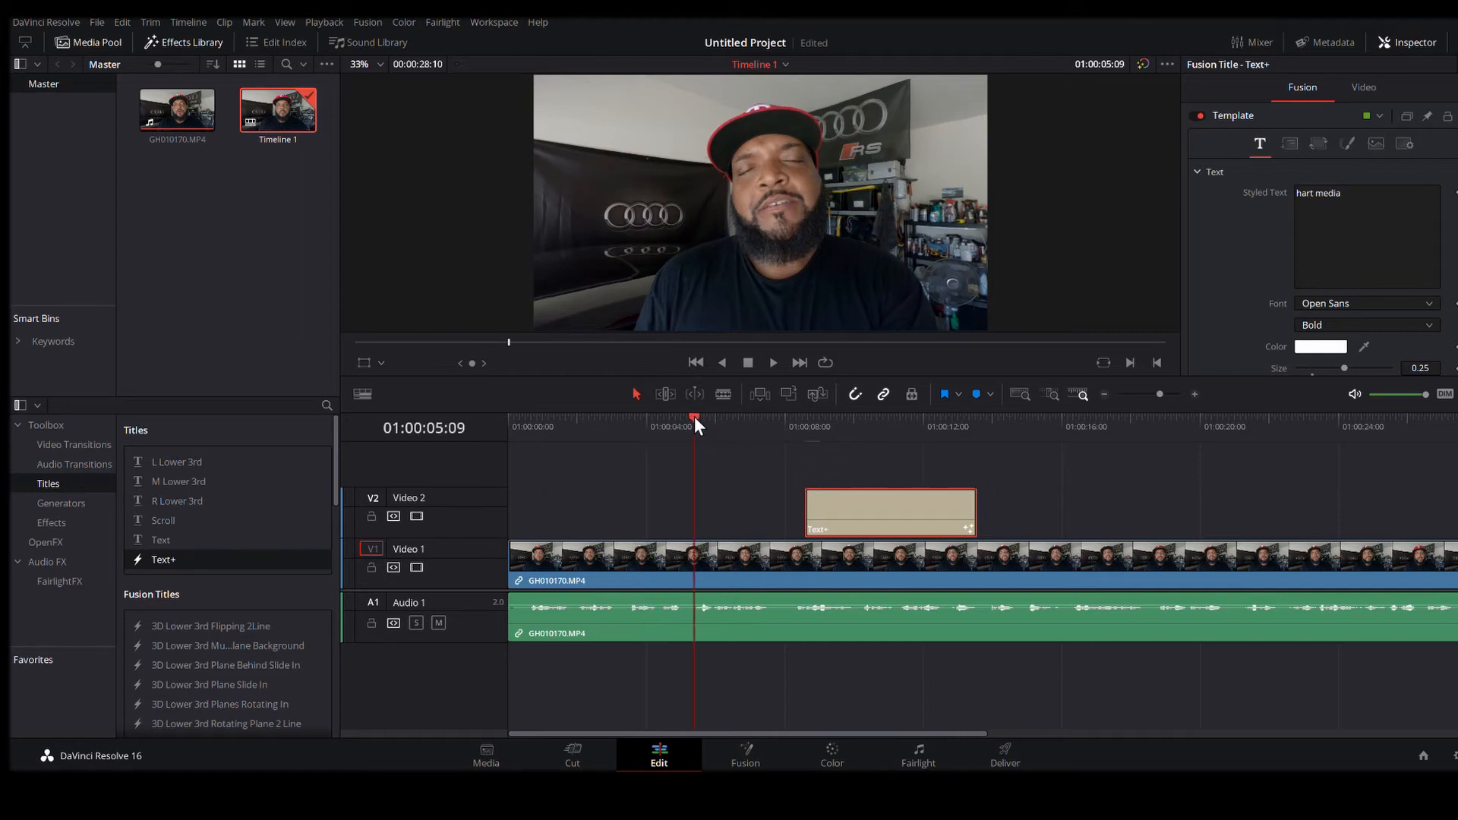
pyautogui.press('space')
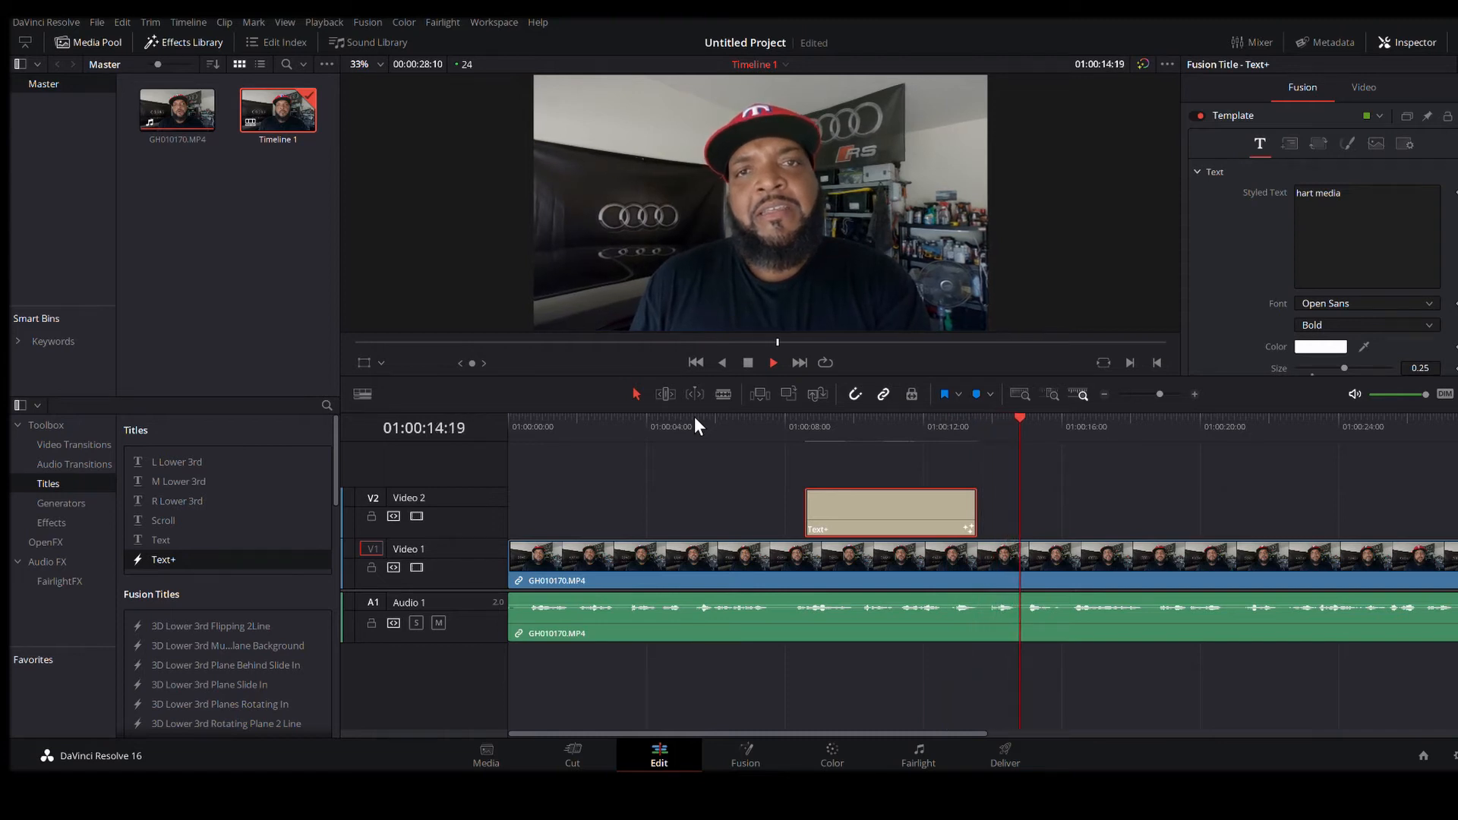
pyautogui.press('space')
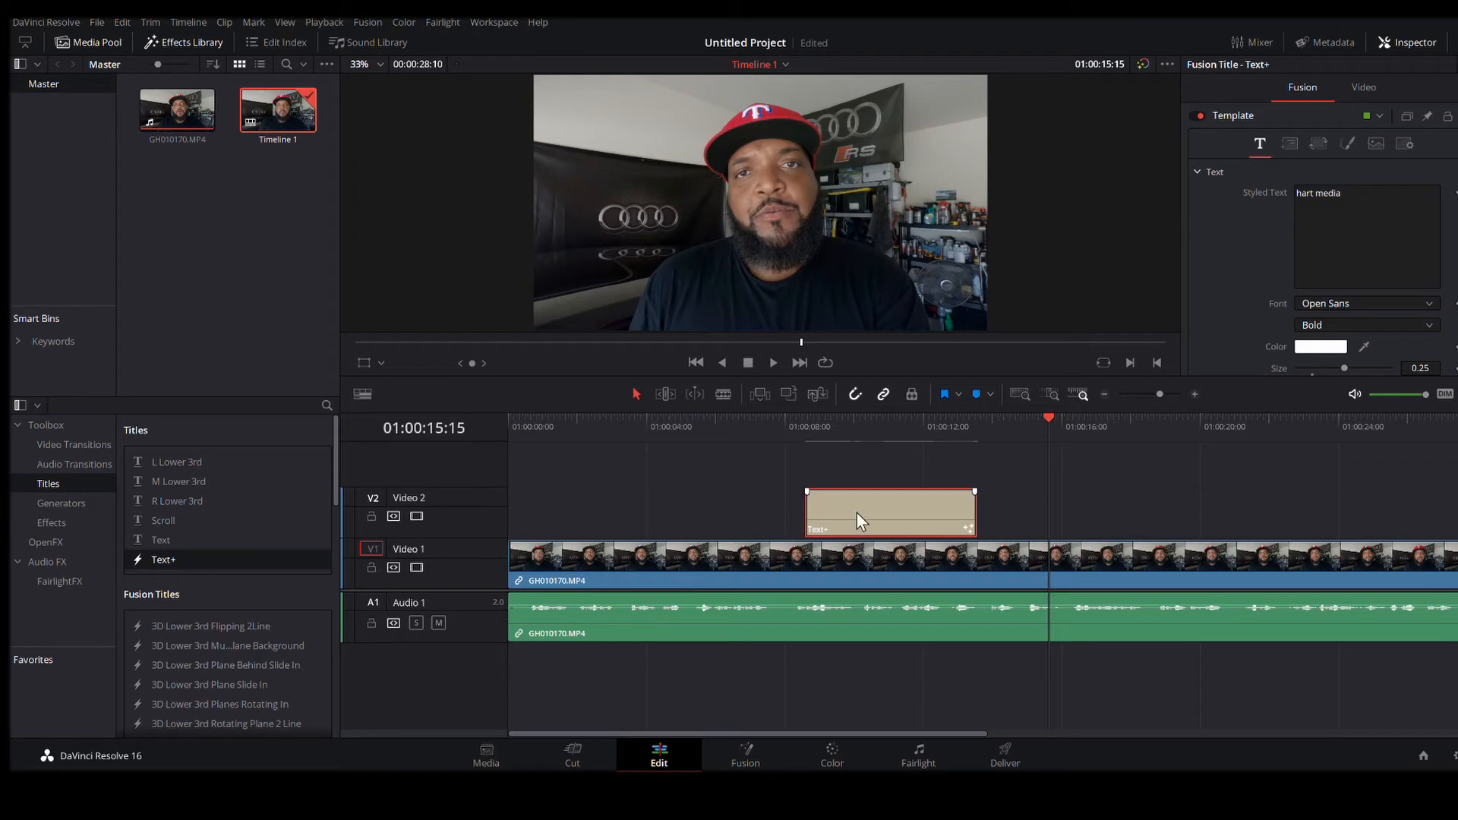
pyautogui.press('Delete')
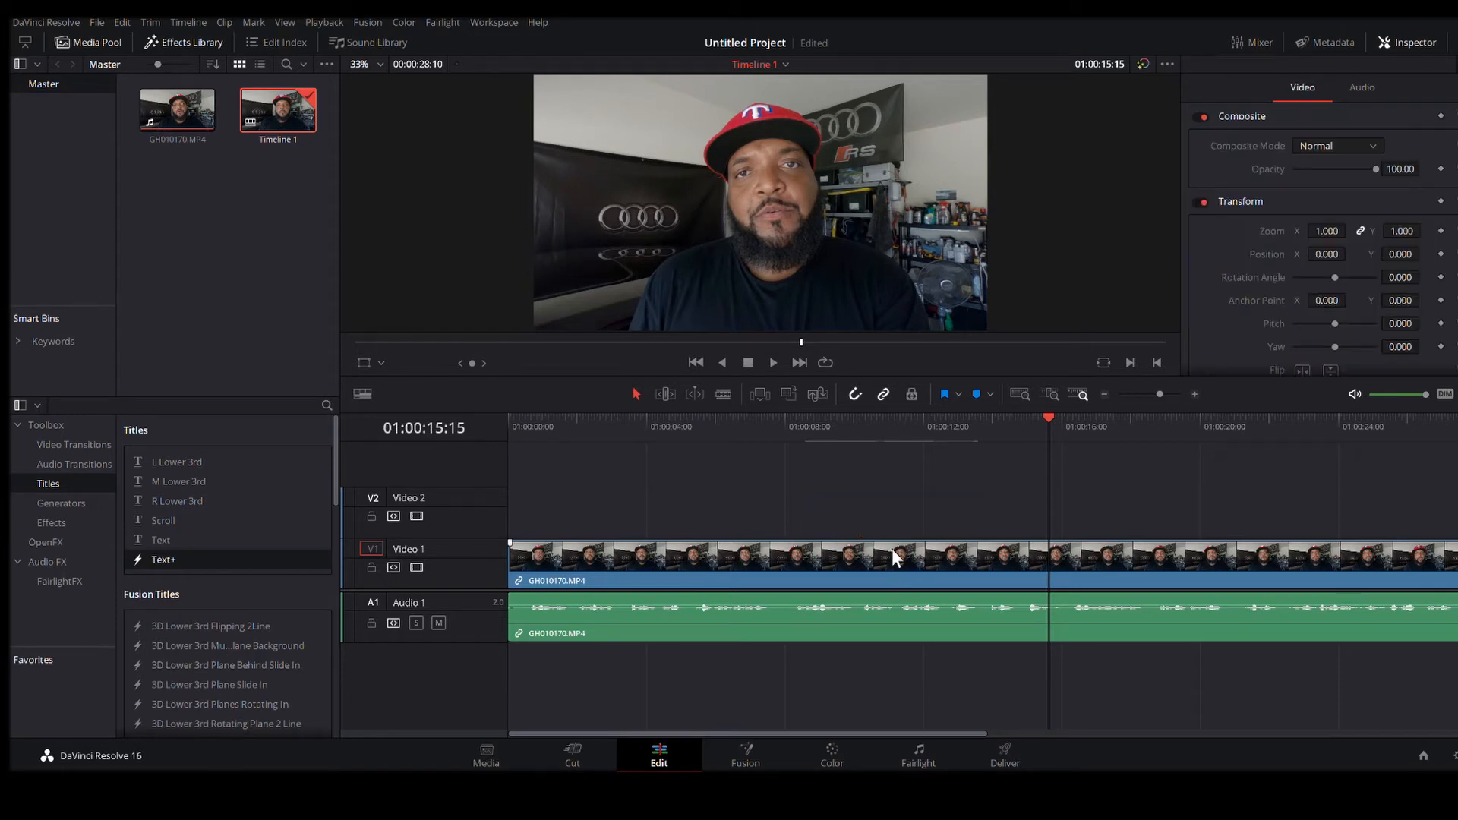
# Step: On the Color page at 01:00:05:06, shift the clip's Offset RGB to about 61.97/14.08/22.47 and Gain RGB to about 1.92/0.86/0.01
pyautogui.click(724, 395)
pyautogui.click(829, 754)
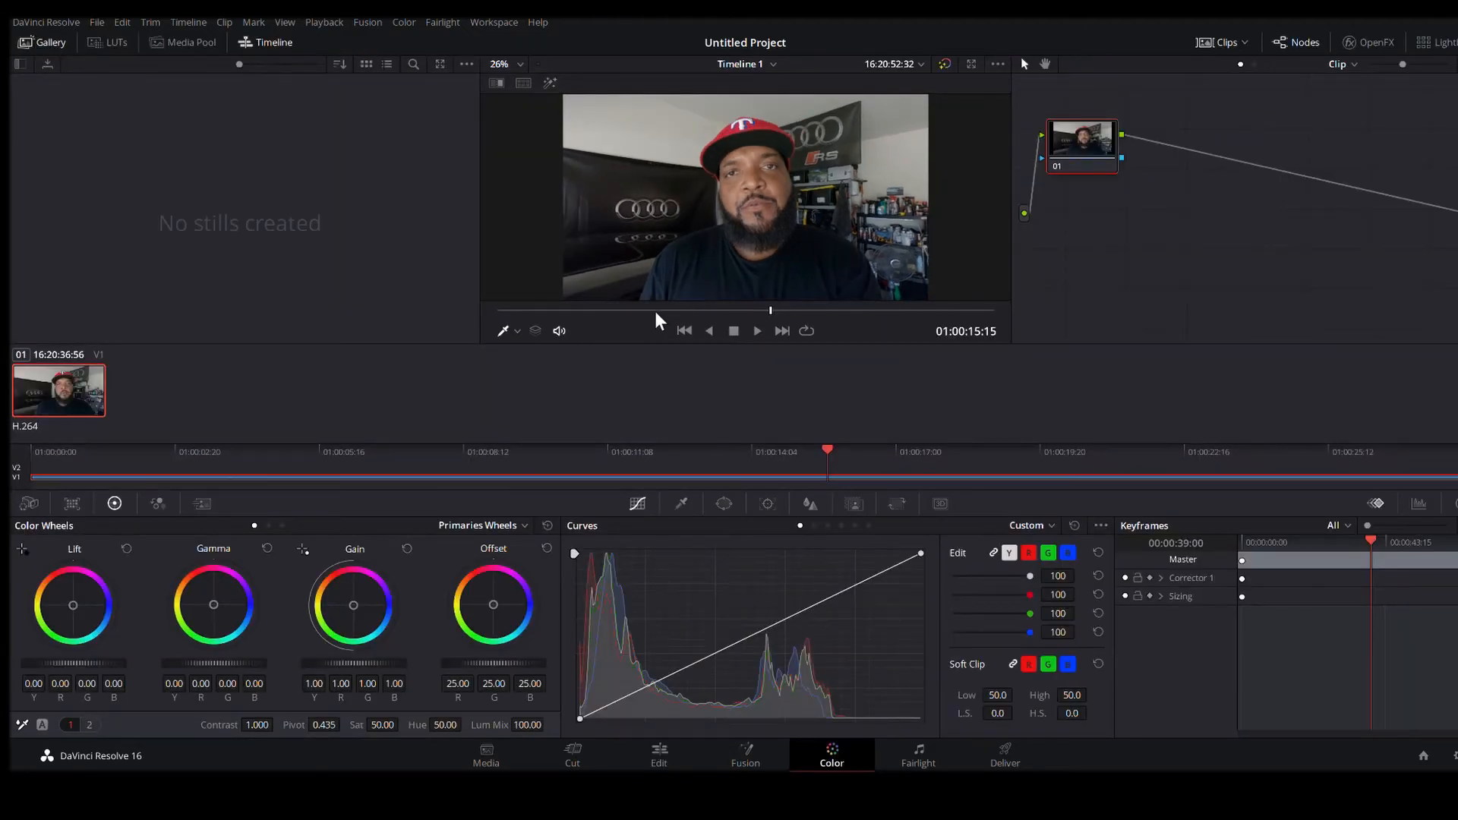
pyautogui.click(589, 311)
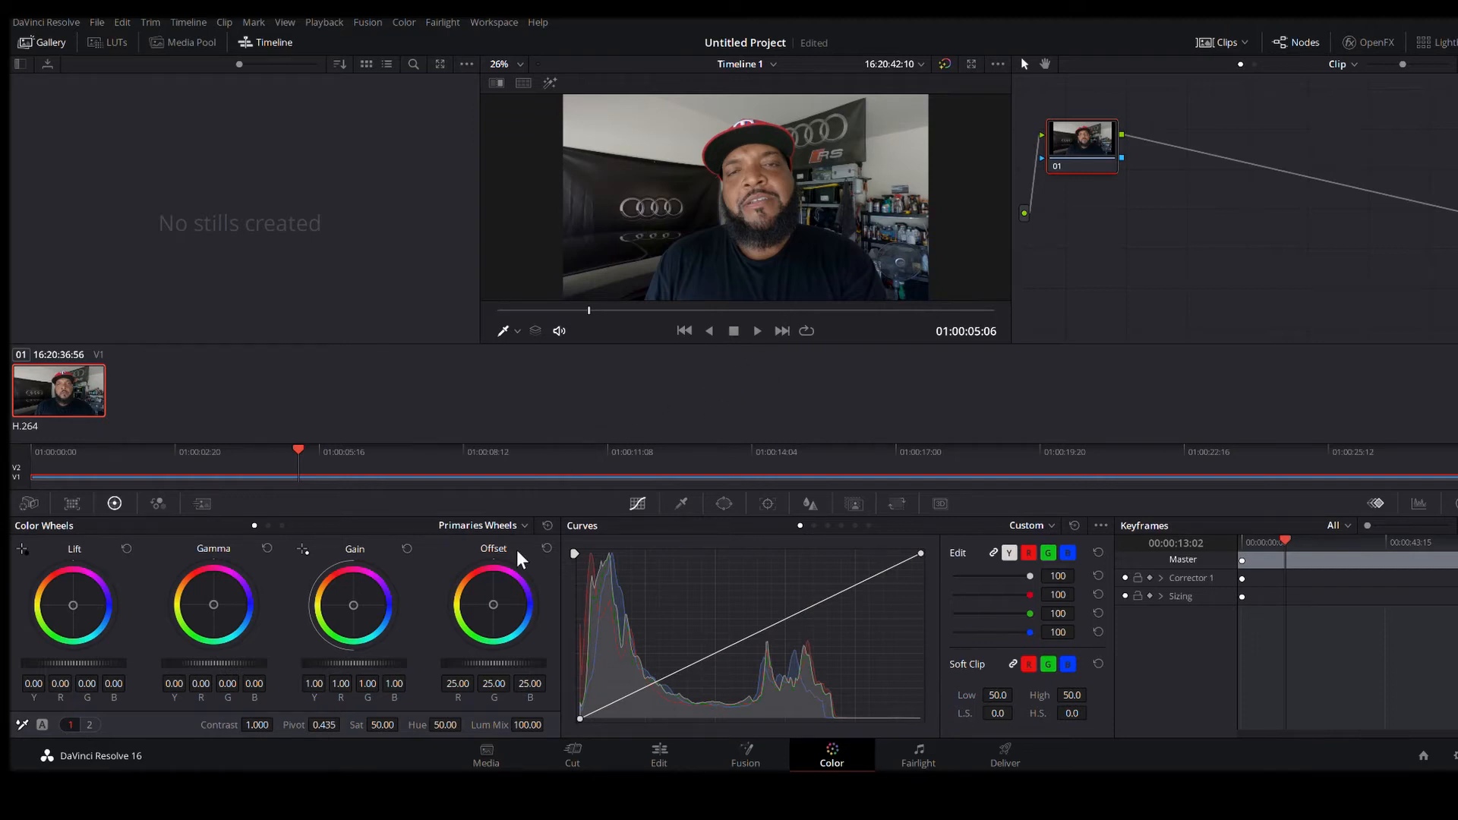
pyautogui.moveTo(494, 605); pyautogui.dragTo(492, 577)
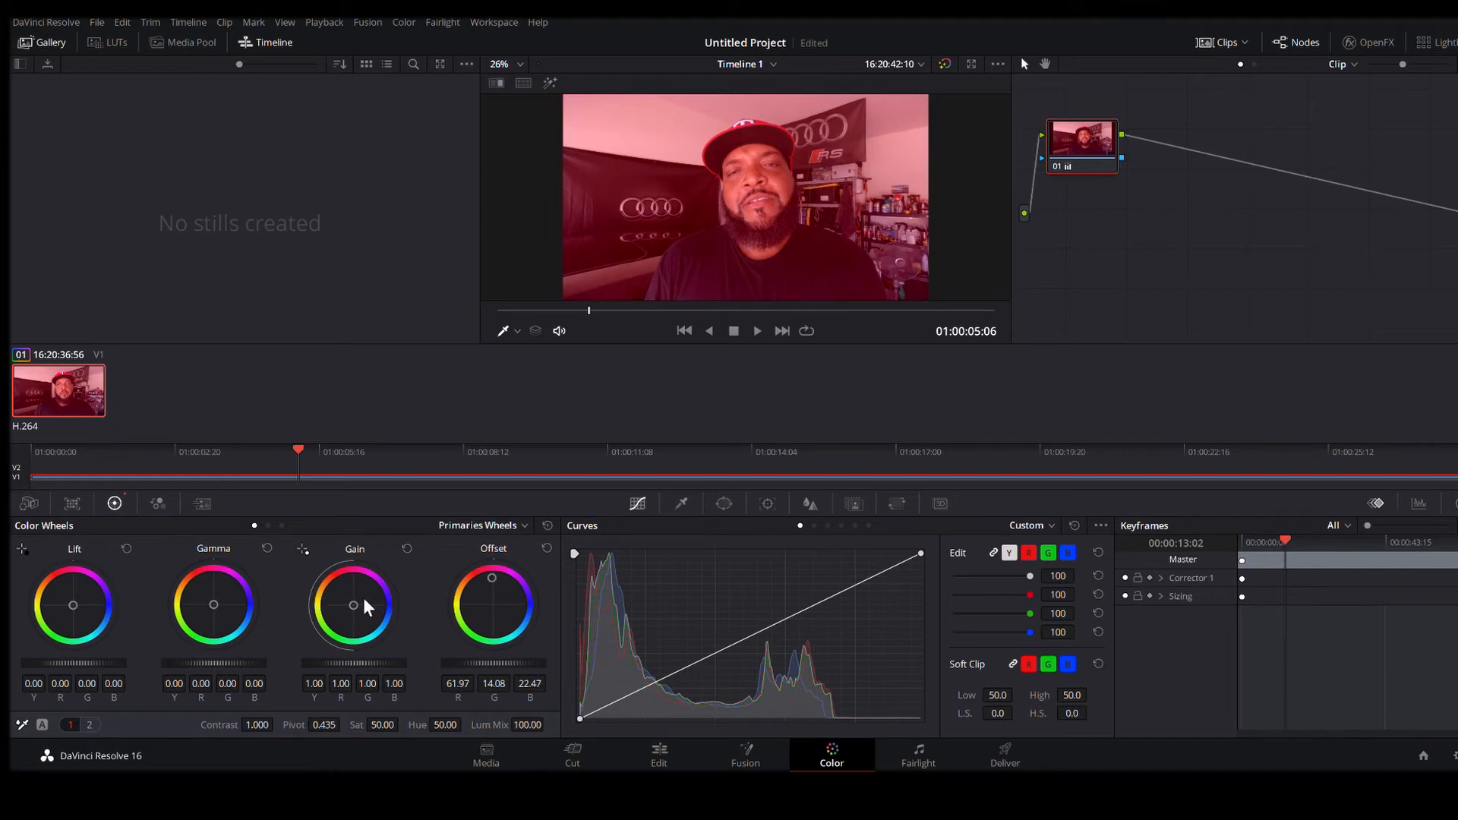
pyautogui.moveTo(349, 608); pyautogui.dragTo(330, 586)
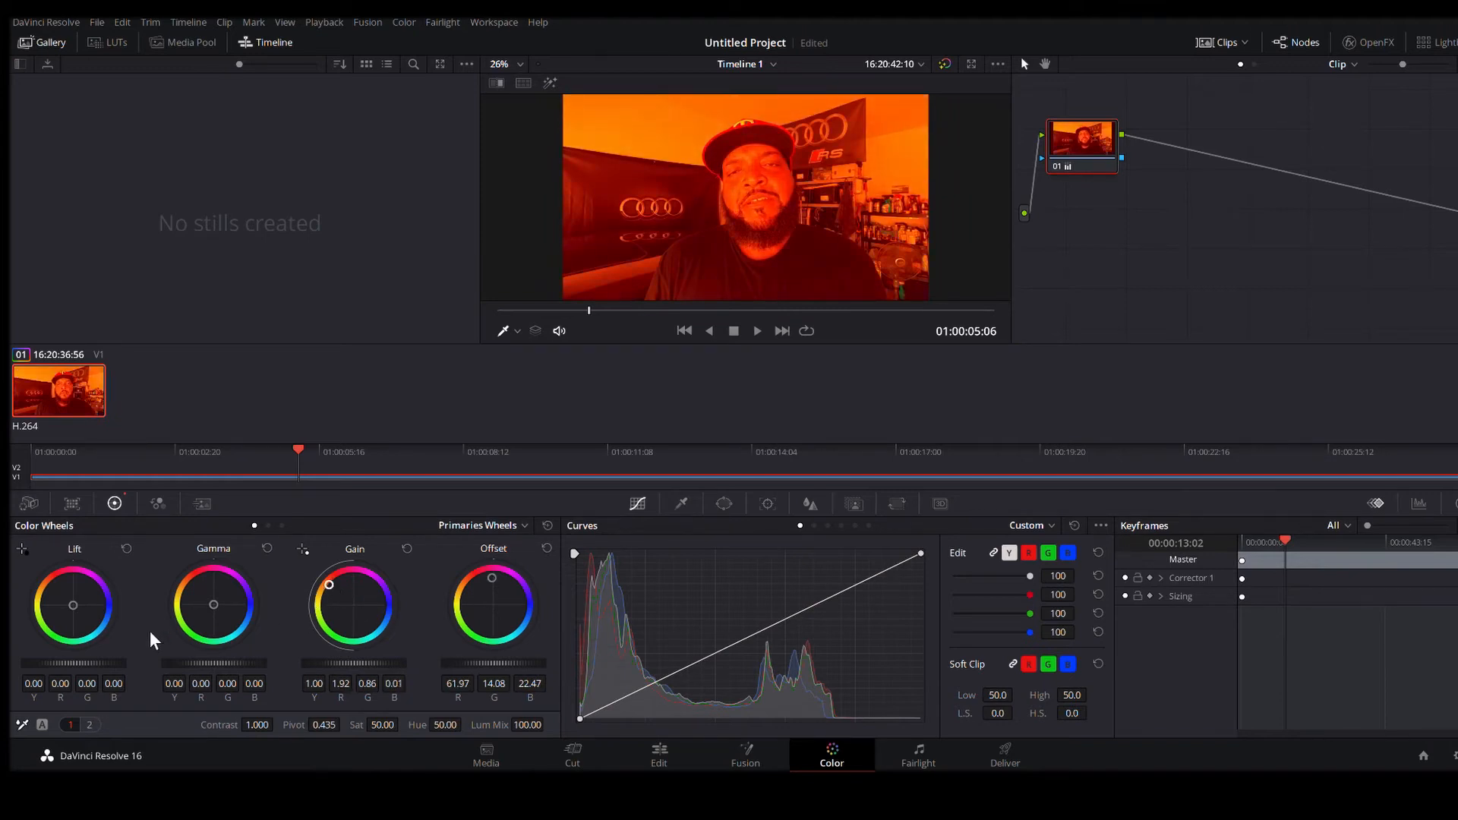
# Step: Shift the clip's Lift toward green, RGB about -0.49/0.16/-0.17, and its Gamma toward blue, RGB about -0.19/0.02/0.42
pyautogui.moveTo(214, 608); pyautogui.dragTo(211, 601)
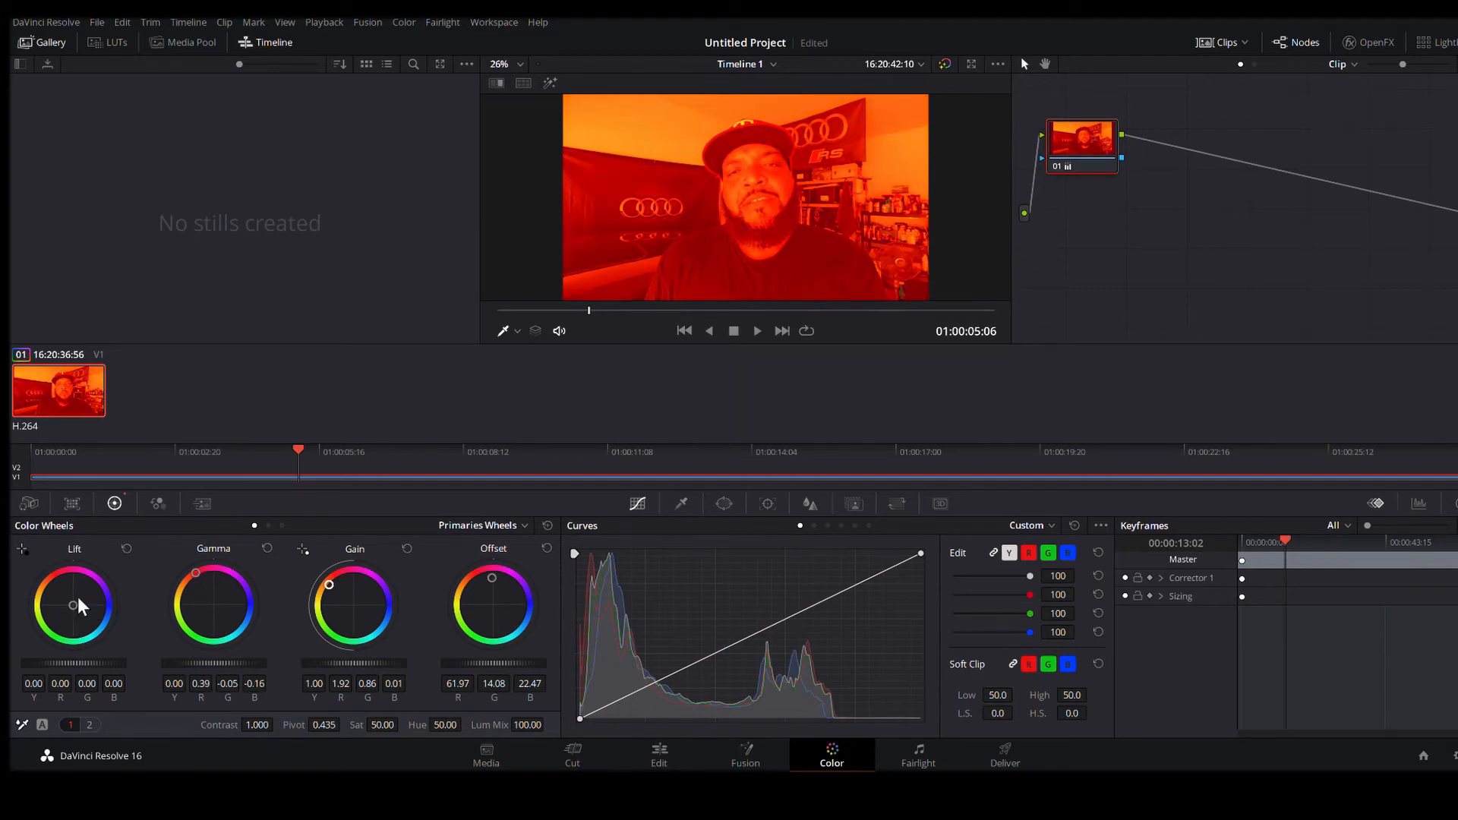
pyautogui.moveTo(72, 606); pyautogui.dragTo(45, 633)
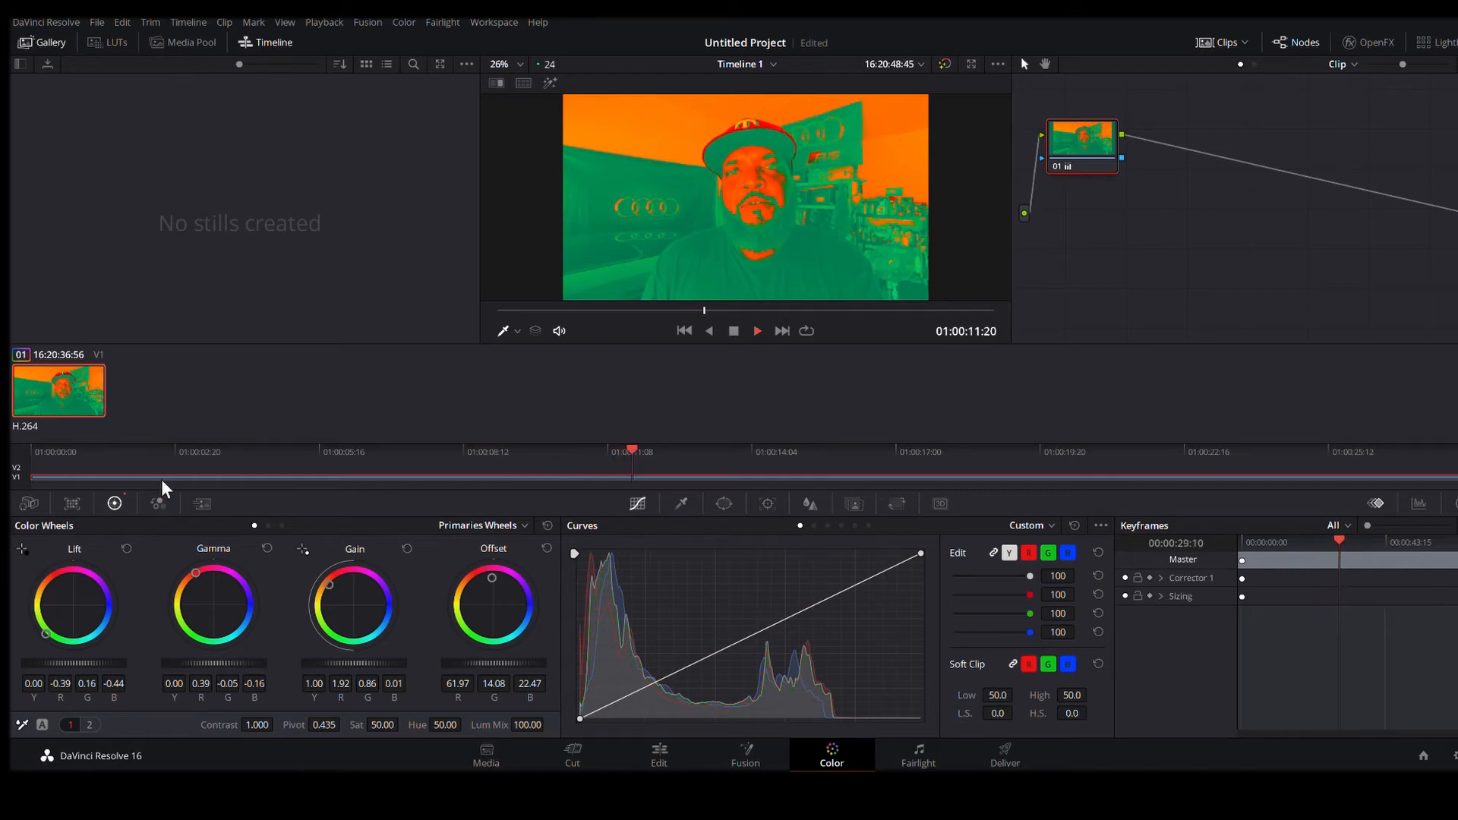
pyautogui.moveTo(47, 640)
pyautogui.mouseDown()
pyautogui.moveTo(68, 598)
pyautogui.moveTo(51, 592)
pyautogui.moveTo(38, 626)
pyautogui.moveTo(62, 641)
pyautogui.mouseUp()
pyautogui.moveTo(215, 567); pyautogui.dragTo(241, 629)
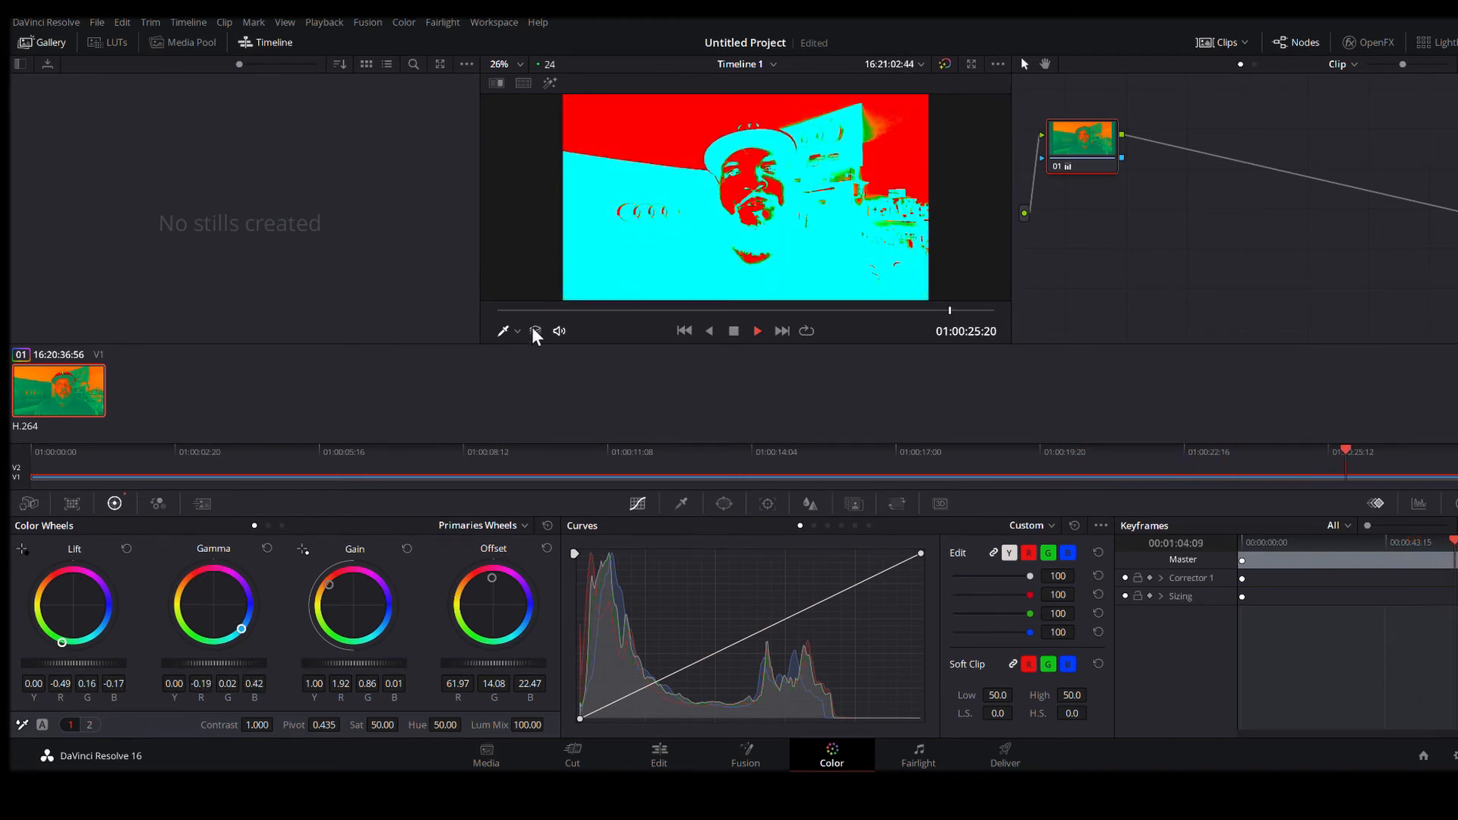
# Step: From 01:00:03:00, shift the clip's Gain toward magenta, RGB about 2.26/0.45/2.75, and play back the look
pyautogui.click(551, 310)
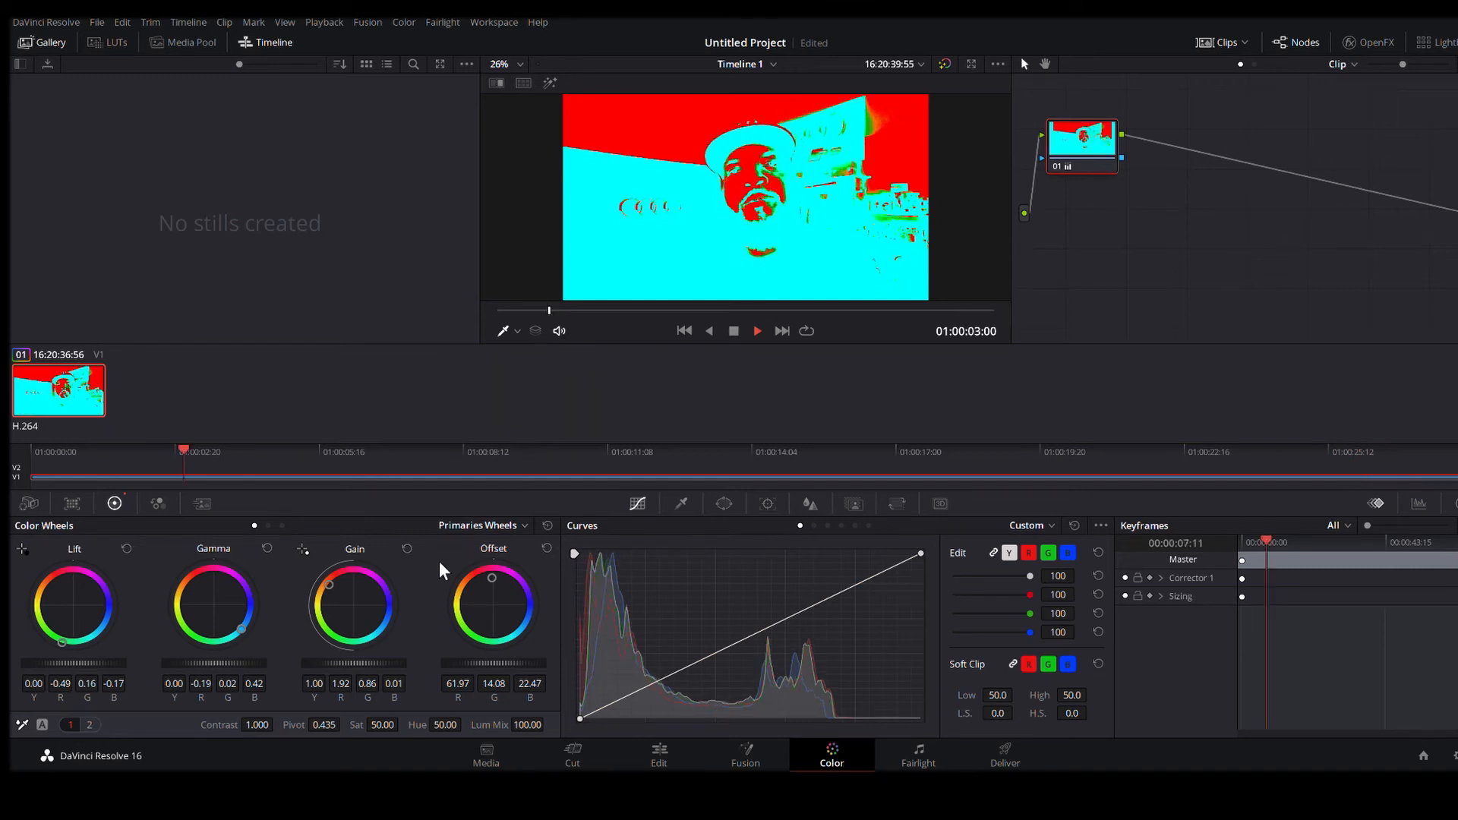
pyautogui.moveTo(332, 591); pyautogui.dragTo(383, 578)
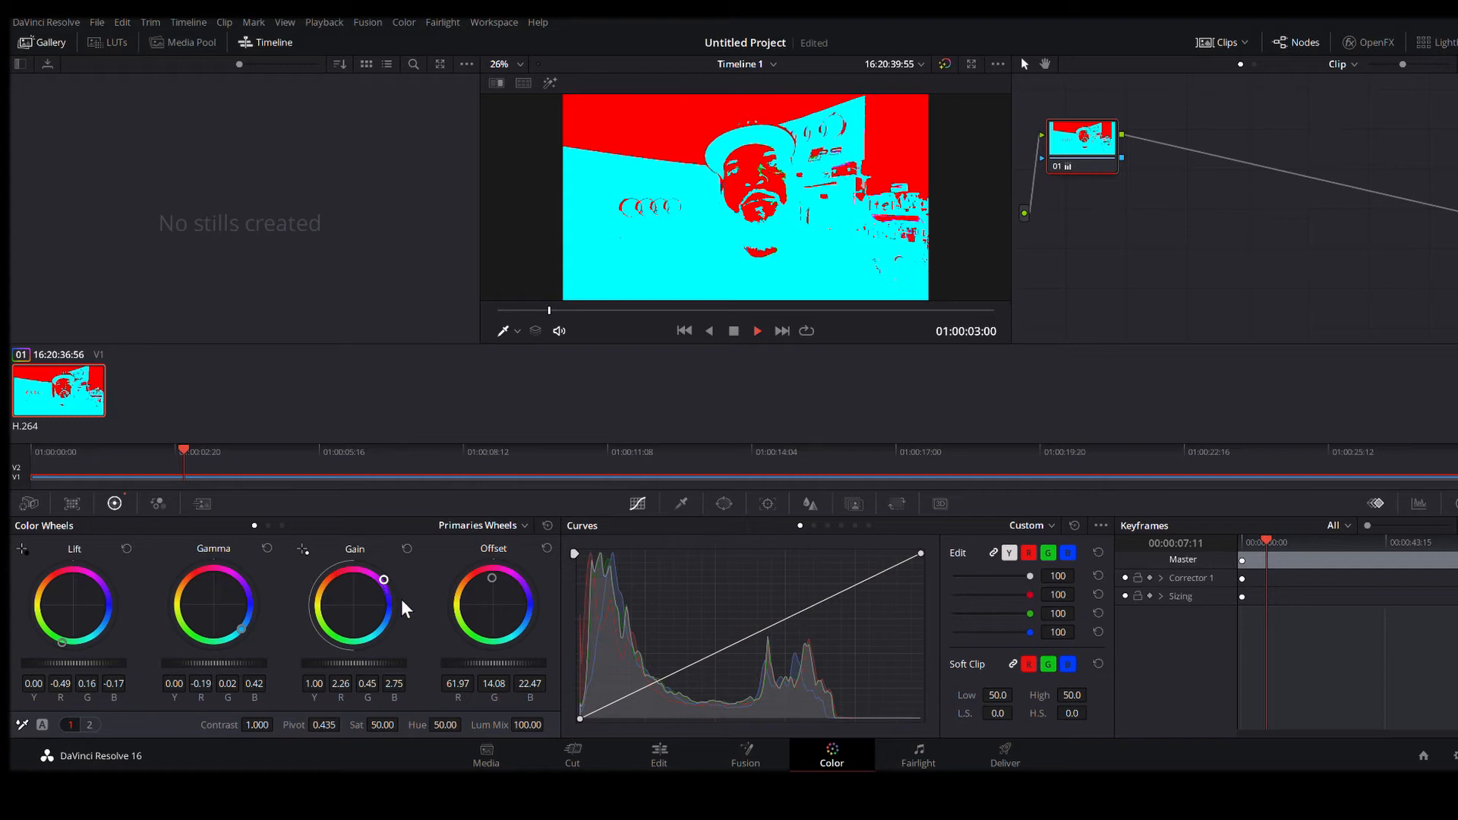
pyautogui.click(757, 331)
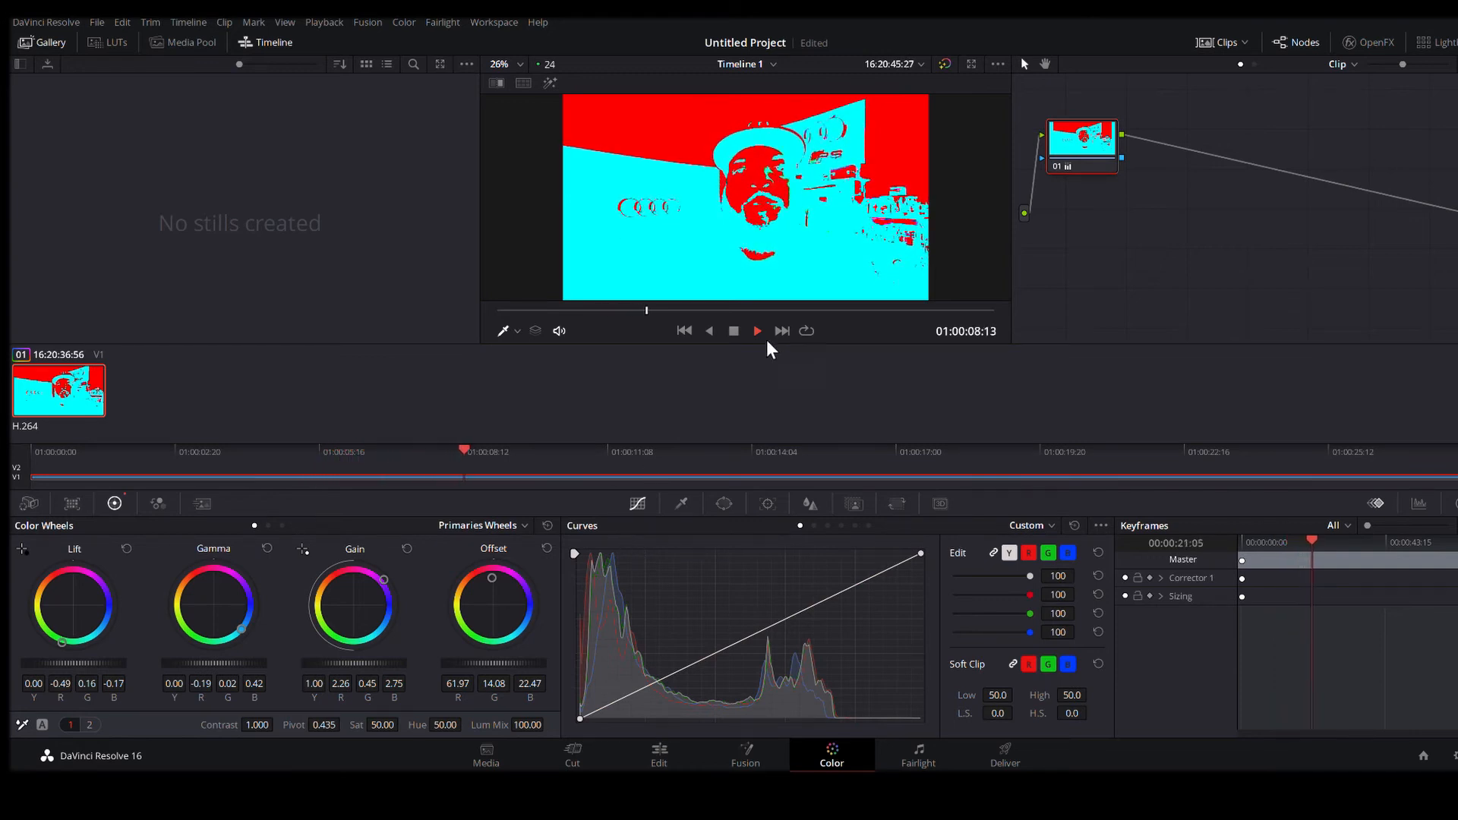
pyautogui.click(732, 331)
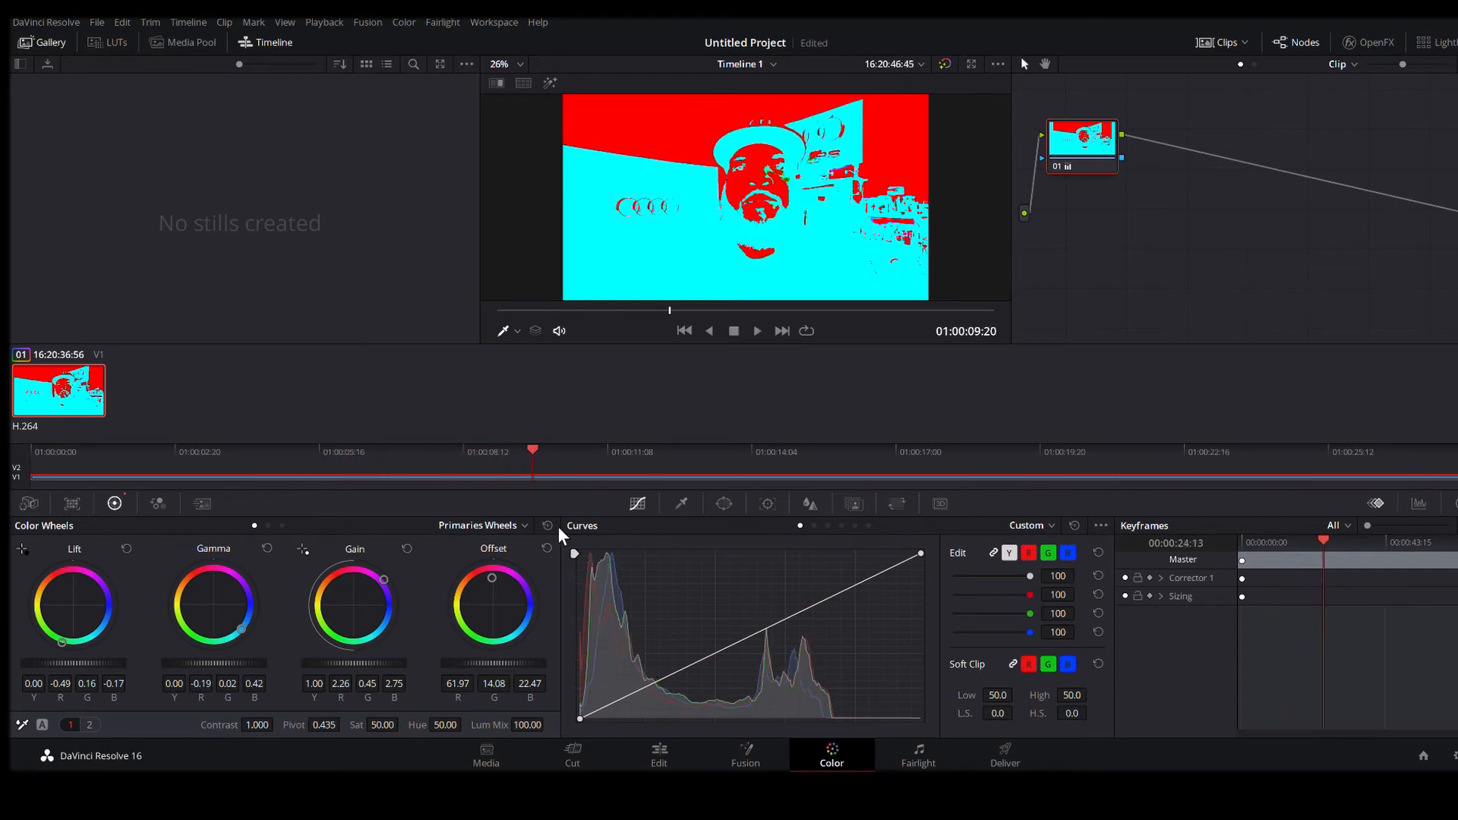
# Step: Reset the clip's Offset, Gain, Gamma and Lift color wheels to their defaults
pyautogui.click(547, 549)
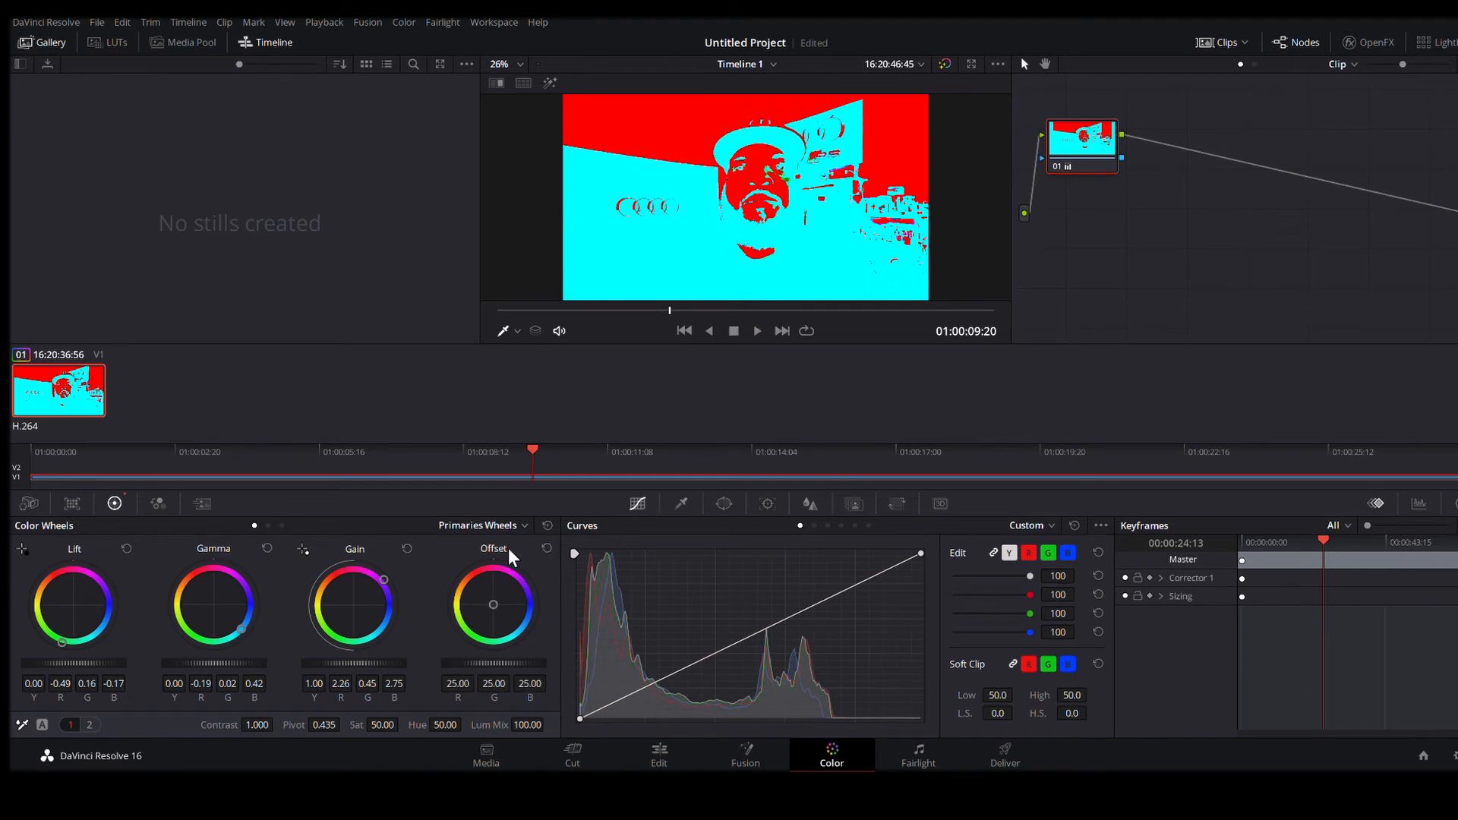
pyautogui.click(407, 549)
pyautogui.click(267, 549)
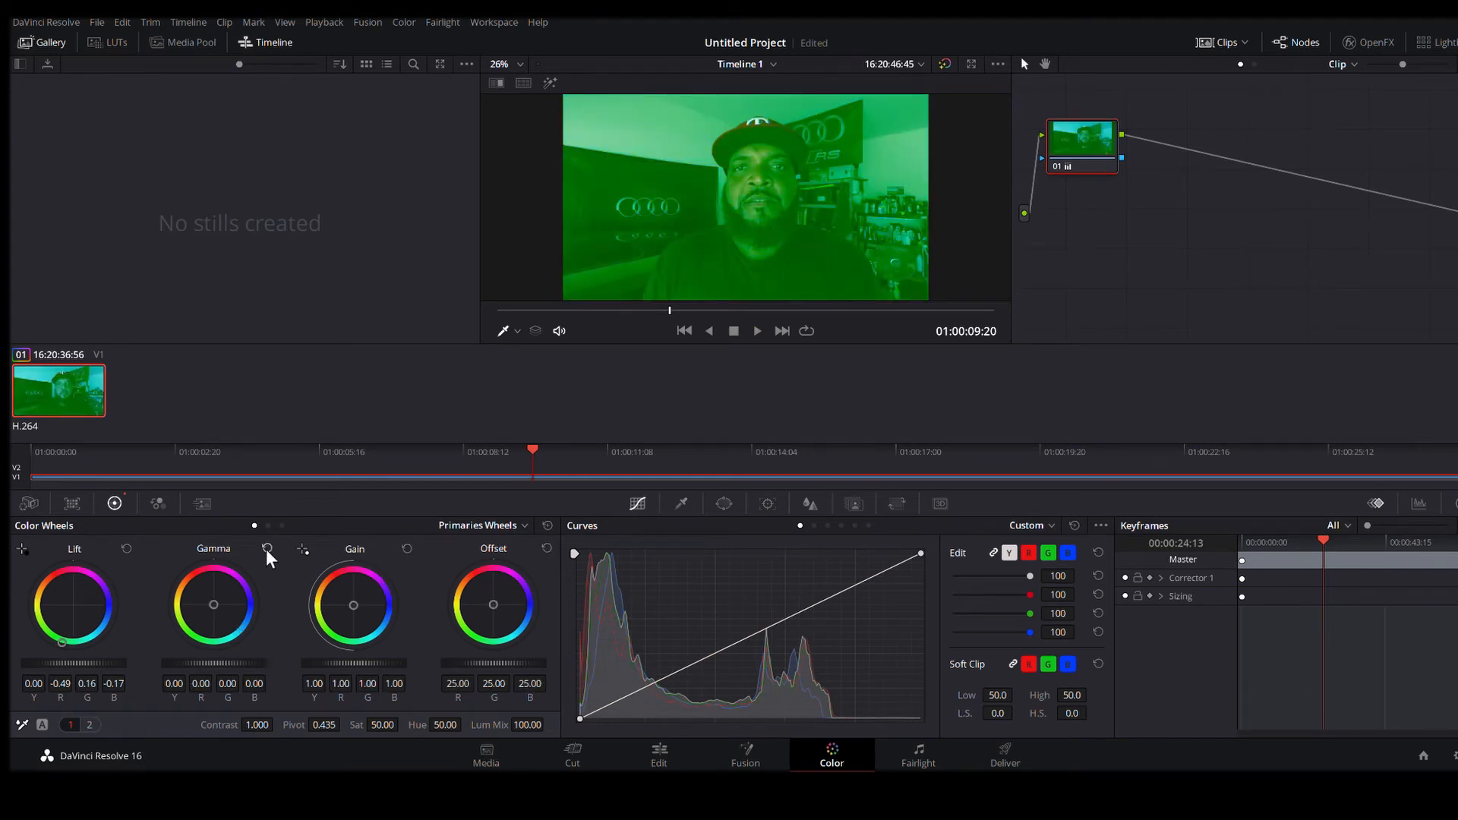
pyautogui.click(126, 549)
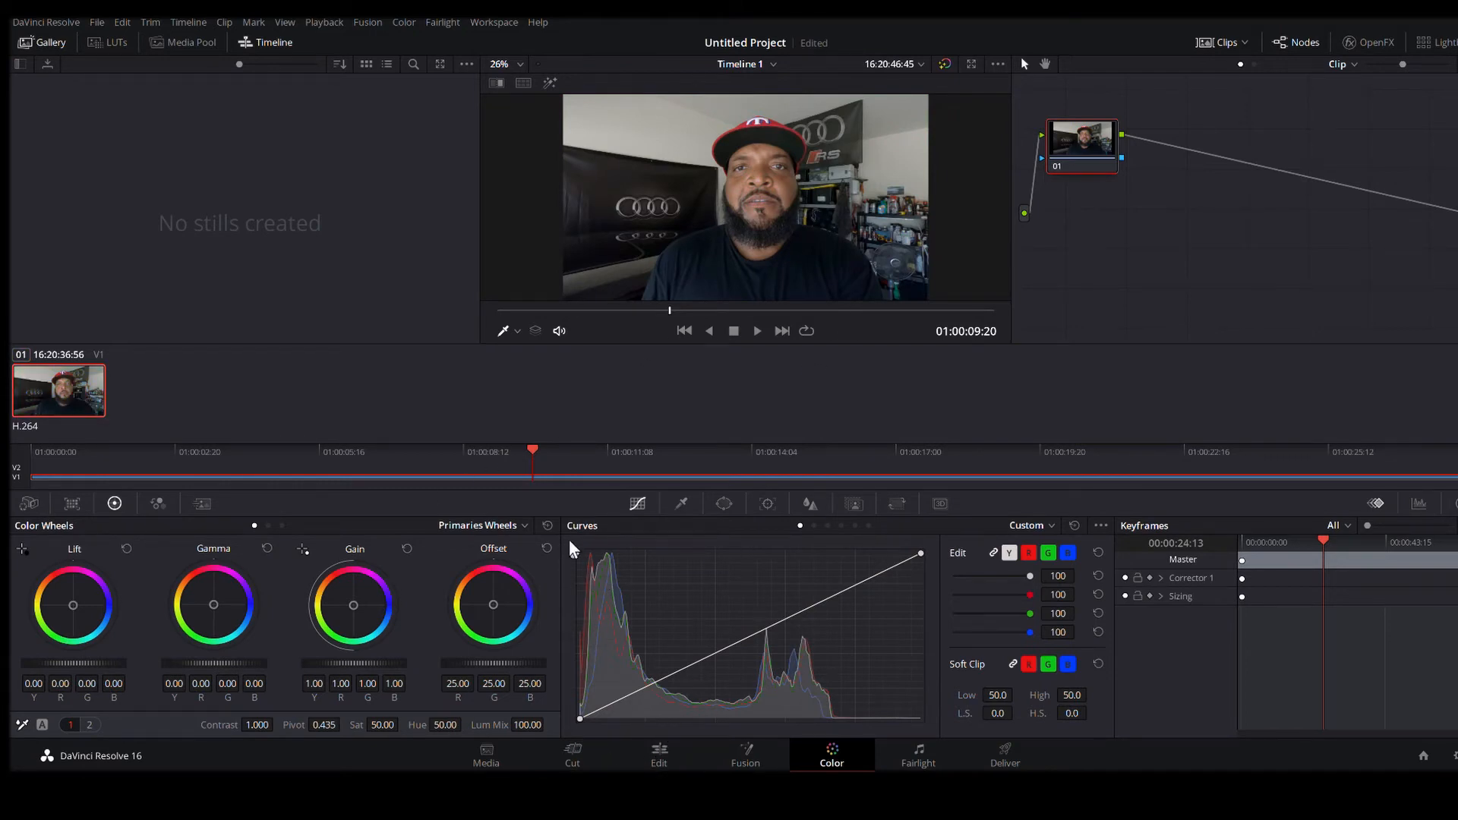
# Step: Lower the white end point of the clip's custom curve slightly to darken the highlights
pyautogui.moveTo(572, 552); pyautogui.dragTo(579, 504)
pyautogui.moveTo(921, 562)
pyautogui.mouseDown()
pyautogui.moveTo(790, 573)
pyautogui.moveTo(921, 573)
pyautogui.moveTo(921, 586)
pyautogui.moveTo(854, 562)
pyautogui.moveTo(921, 595)
pyautogui.moveTo(921, 637)
pyautogui.moveTo(914, 563)
pyautogui.moveTo(786, 554)
pyautogui.moveTo(817, 605)
pyautogui.moveTo(877, 634)
pyautogui.moveTo(892, 577)
pyautogui.moveTo(920, 650)
pyautogui.moveTo(920, 585)
pyautogui.mouseUp()
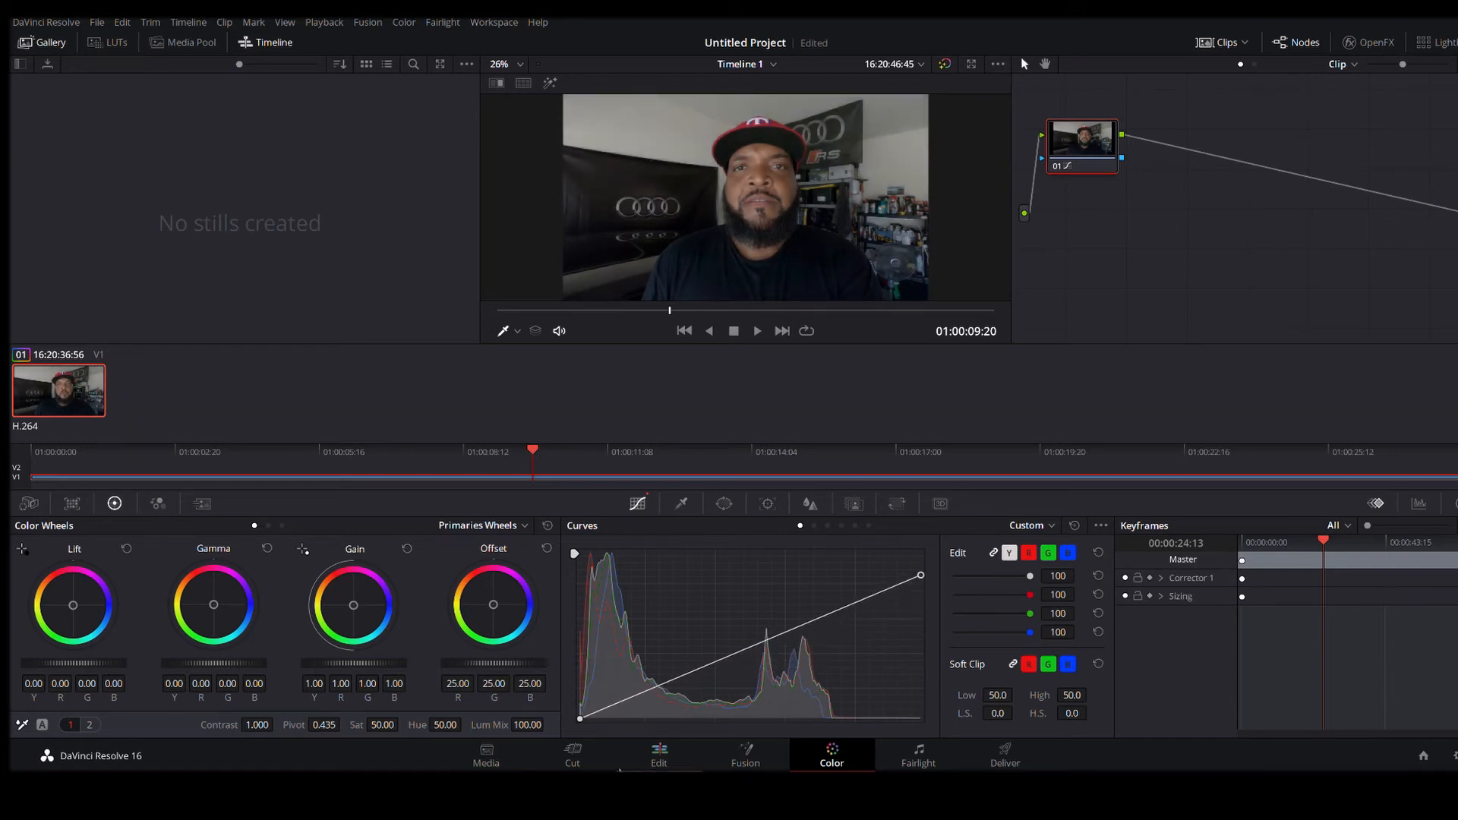
# Step: On the Edit page, split the clip at 01:00:09:20 and move the second part about six seconds later on Video 1
pyautogui.click(659, 757)
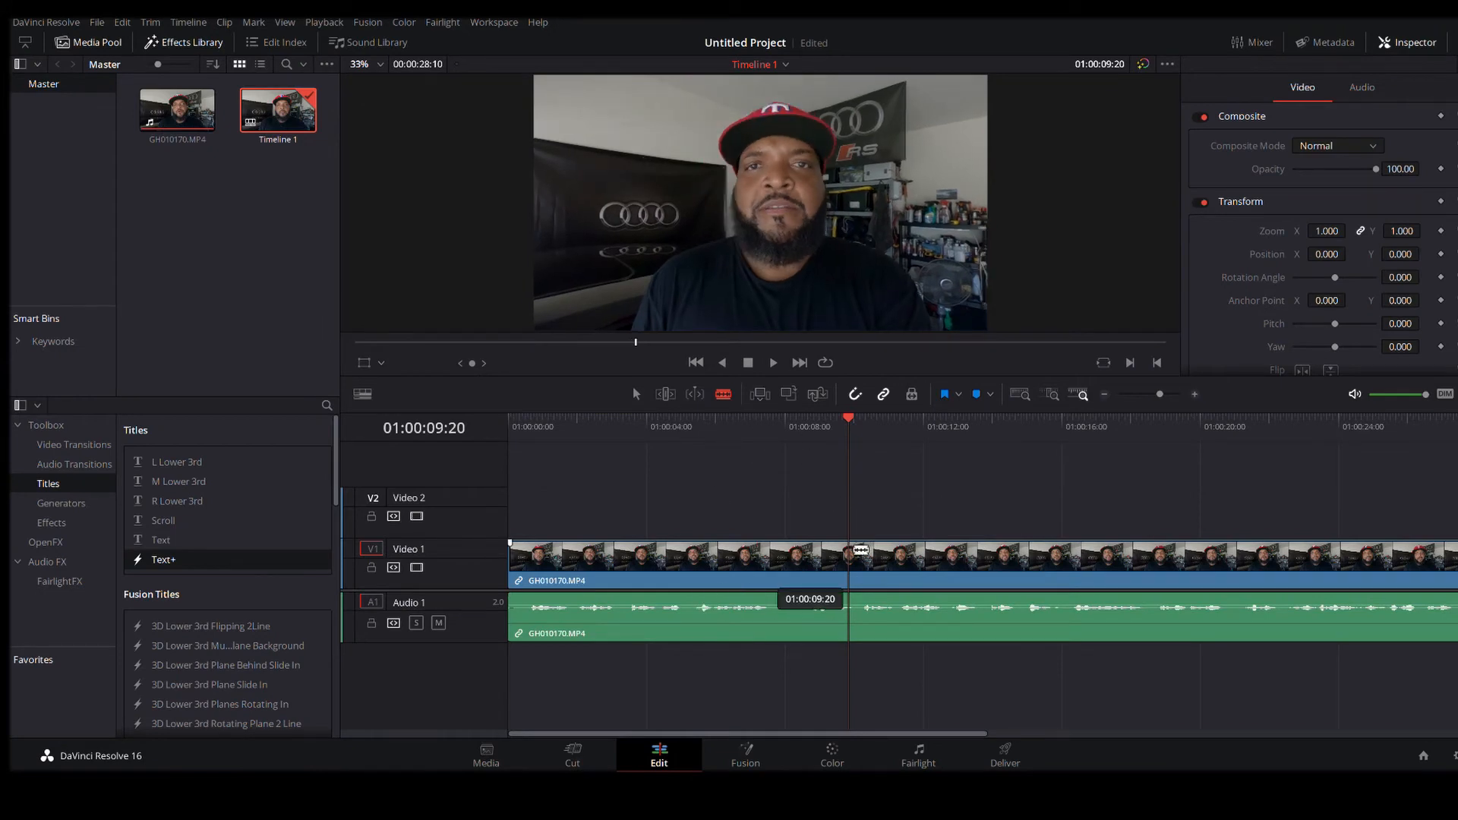
pyautogui.click(855, 563)
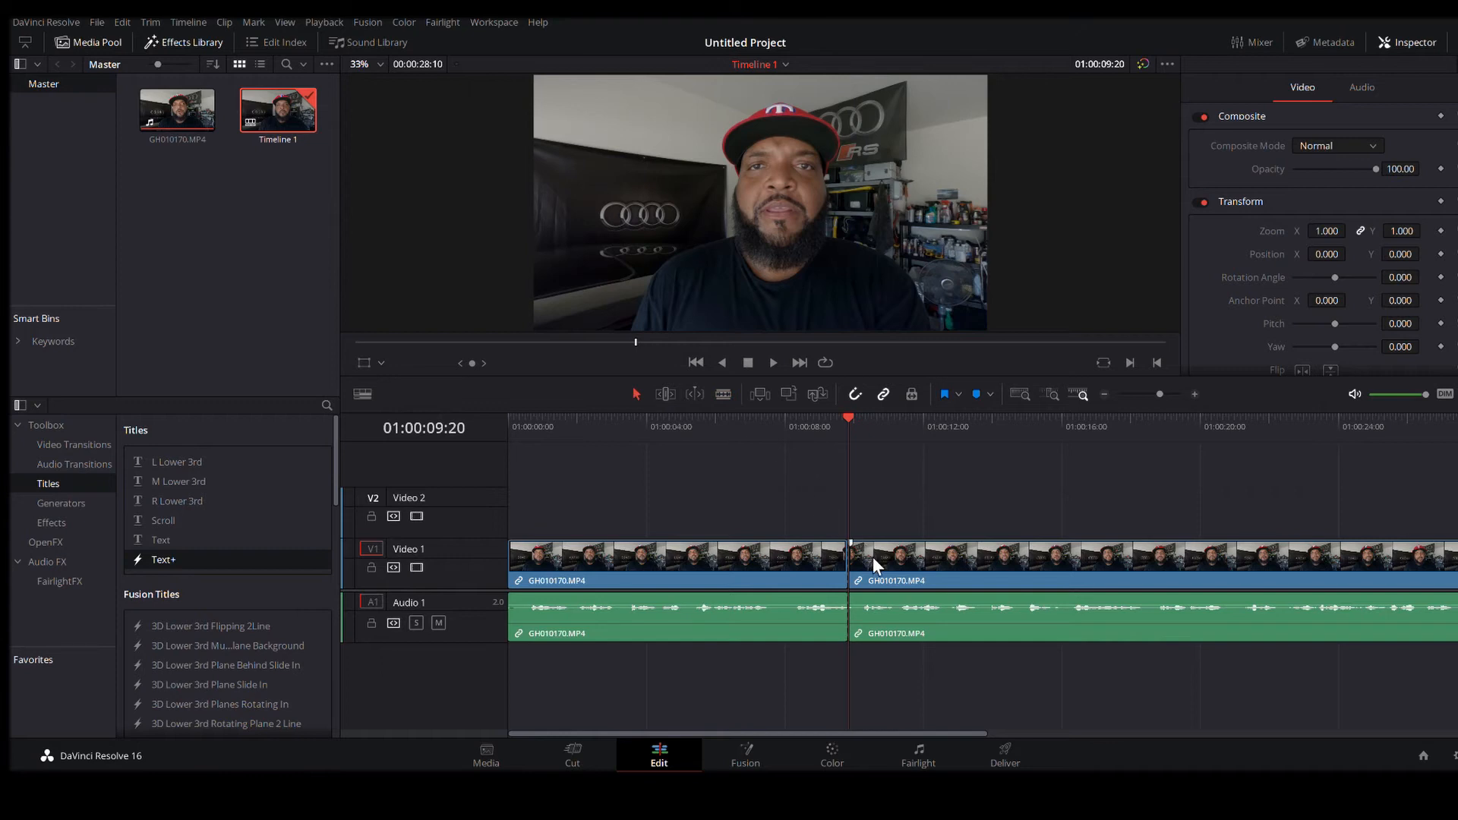
pyautogui.moveTo(873, 563); pyautogui.dragTo(1094, 573)
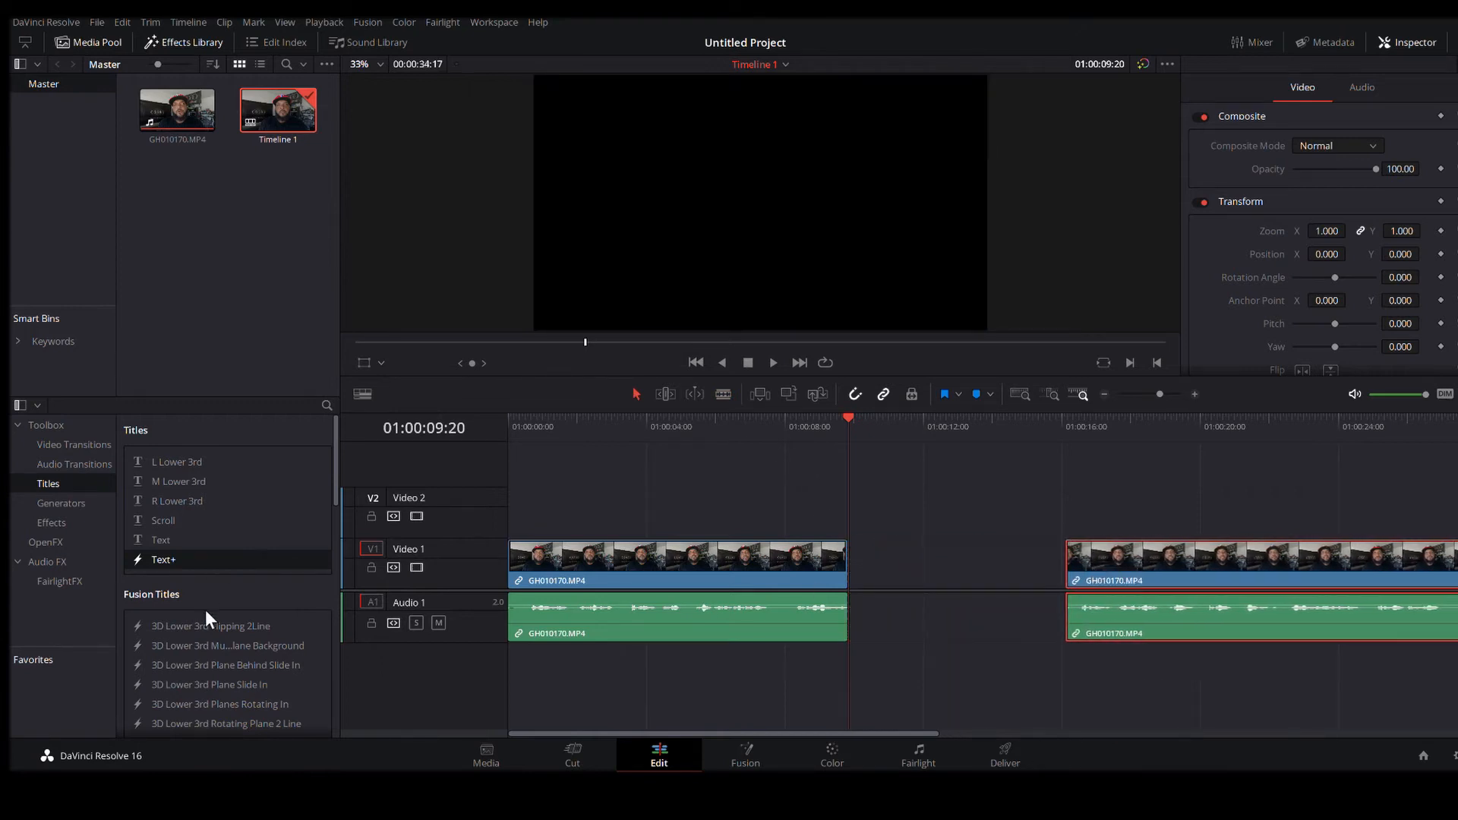
# Step: Place the Title Center Reveal preset directly after the first clip on Video 1 and move the second clip up against the title's end
pyautogui.scroll(-2, 205, 609)
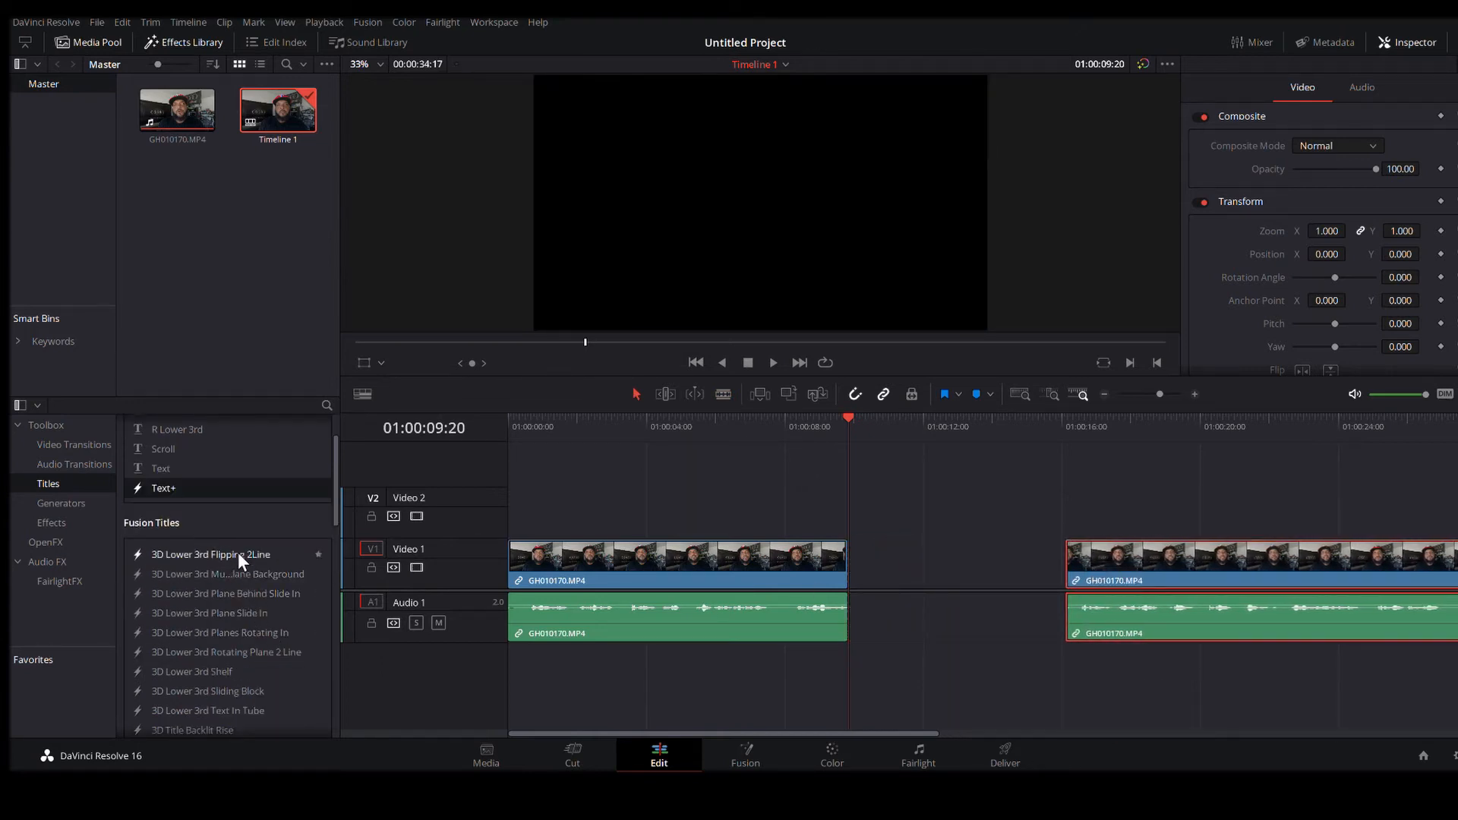
pyautogui.click(61, 448)
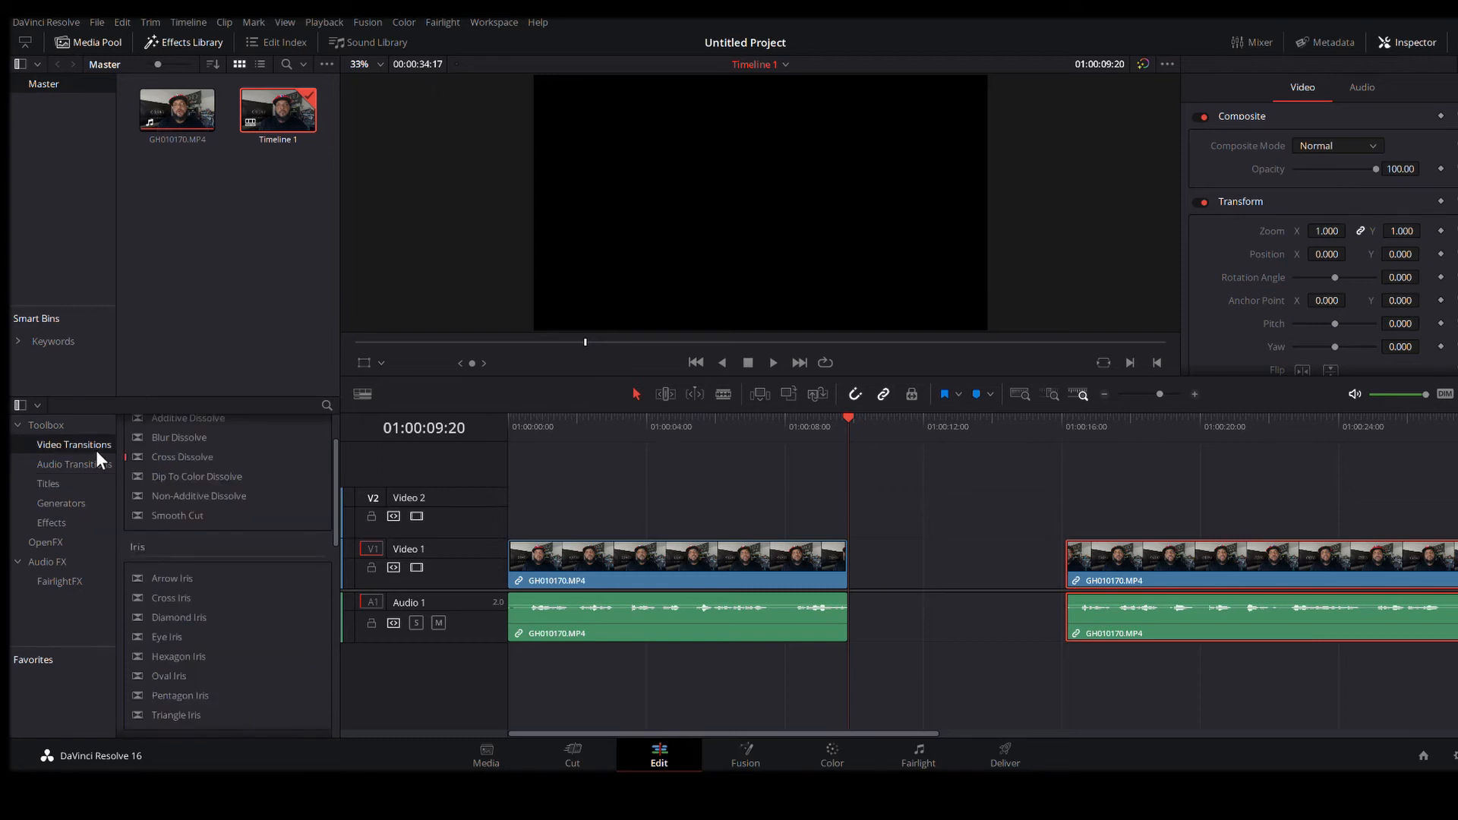
pyautogui.click(46, 482)
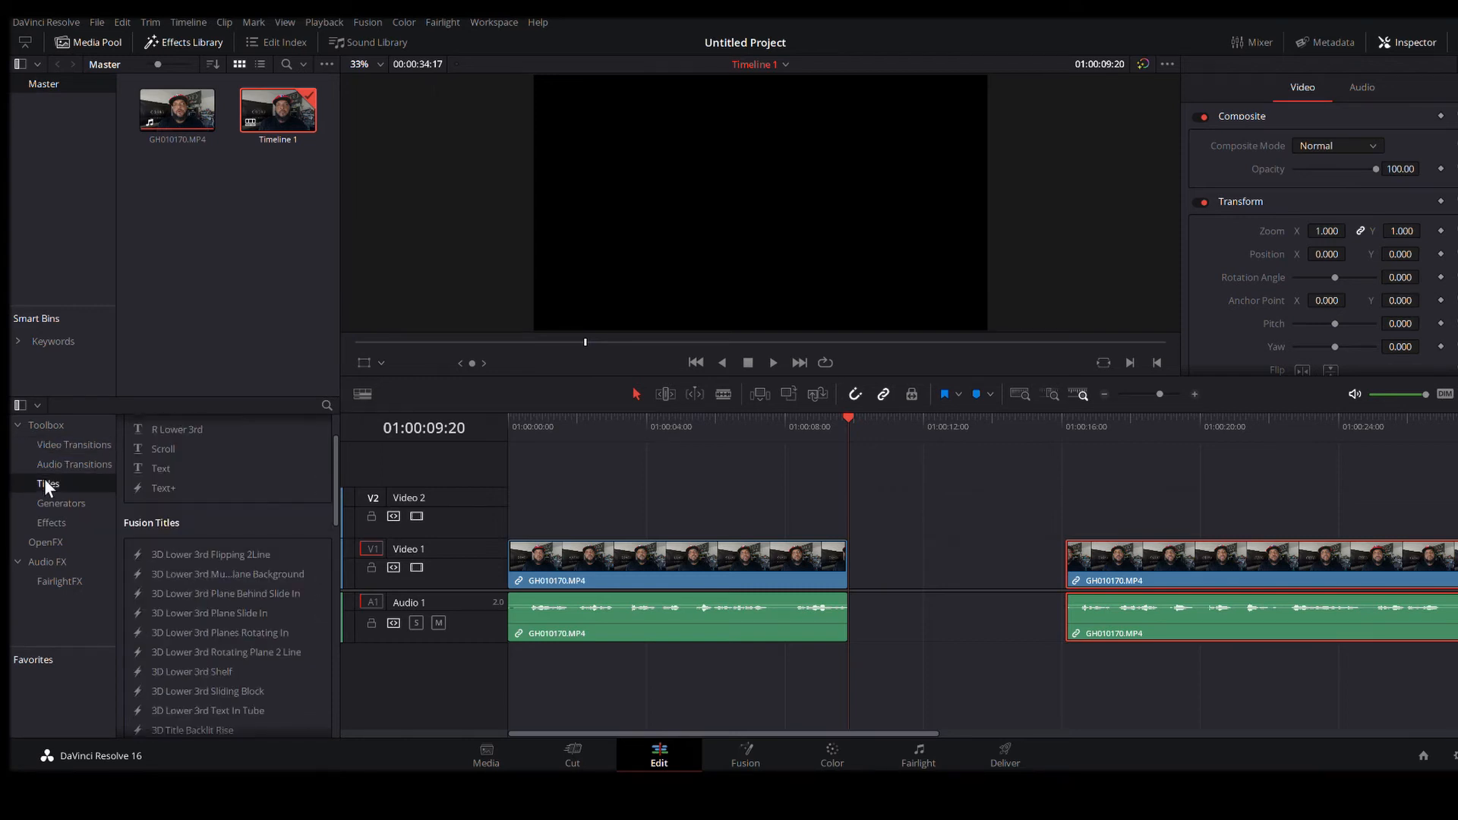
pyautogui.scroll(-8, 302, 563)
pyautogui.scroll(-5, 258, 570)
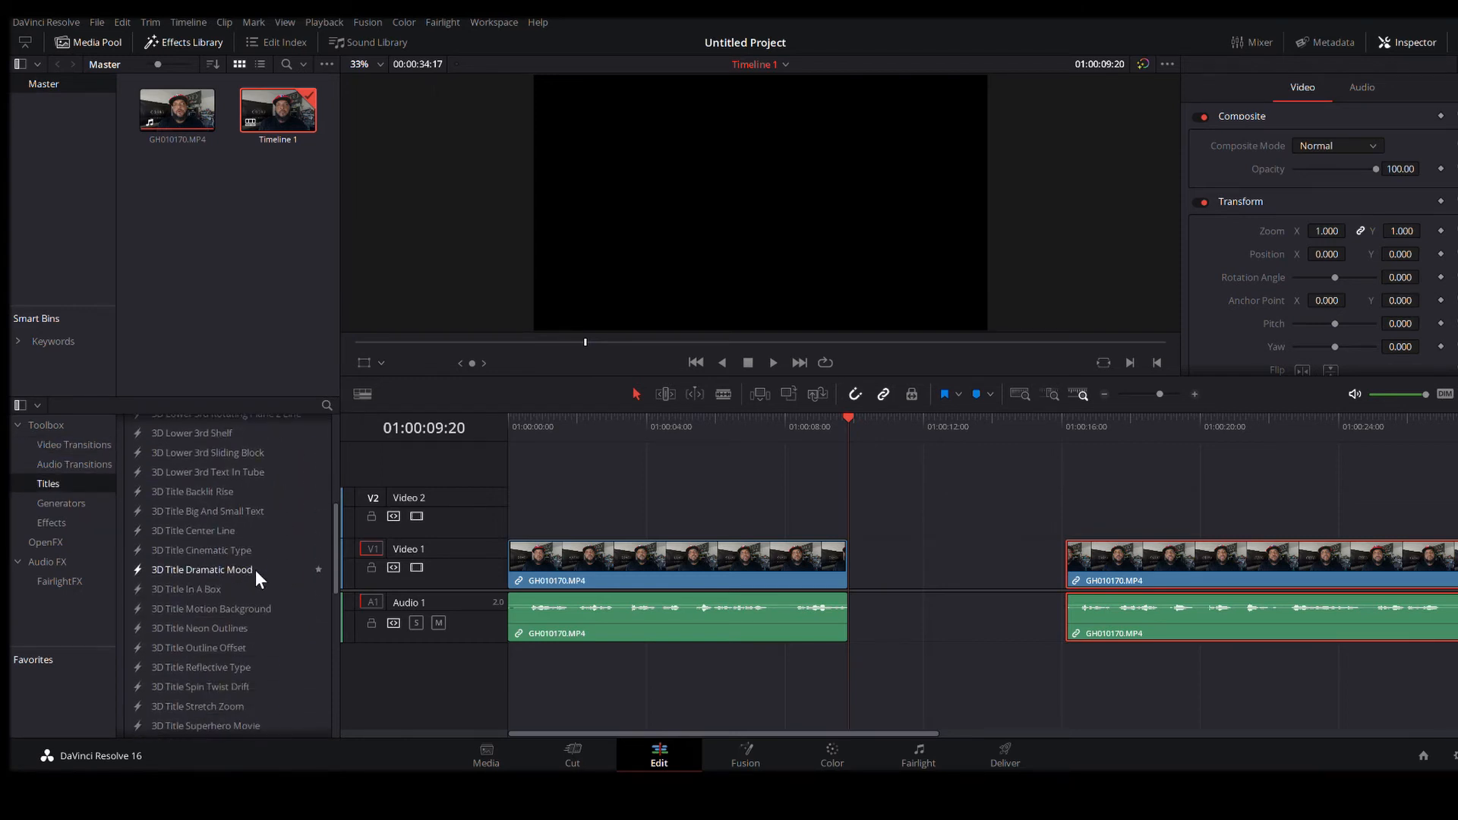
pyautogui.scroll(-4, 255, 579)
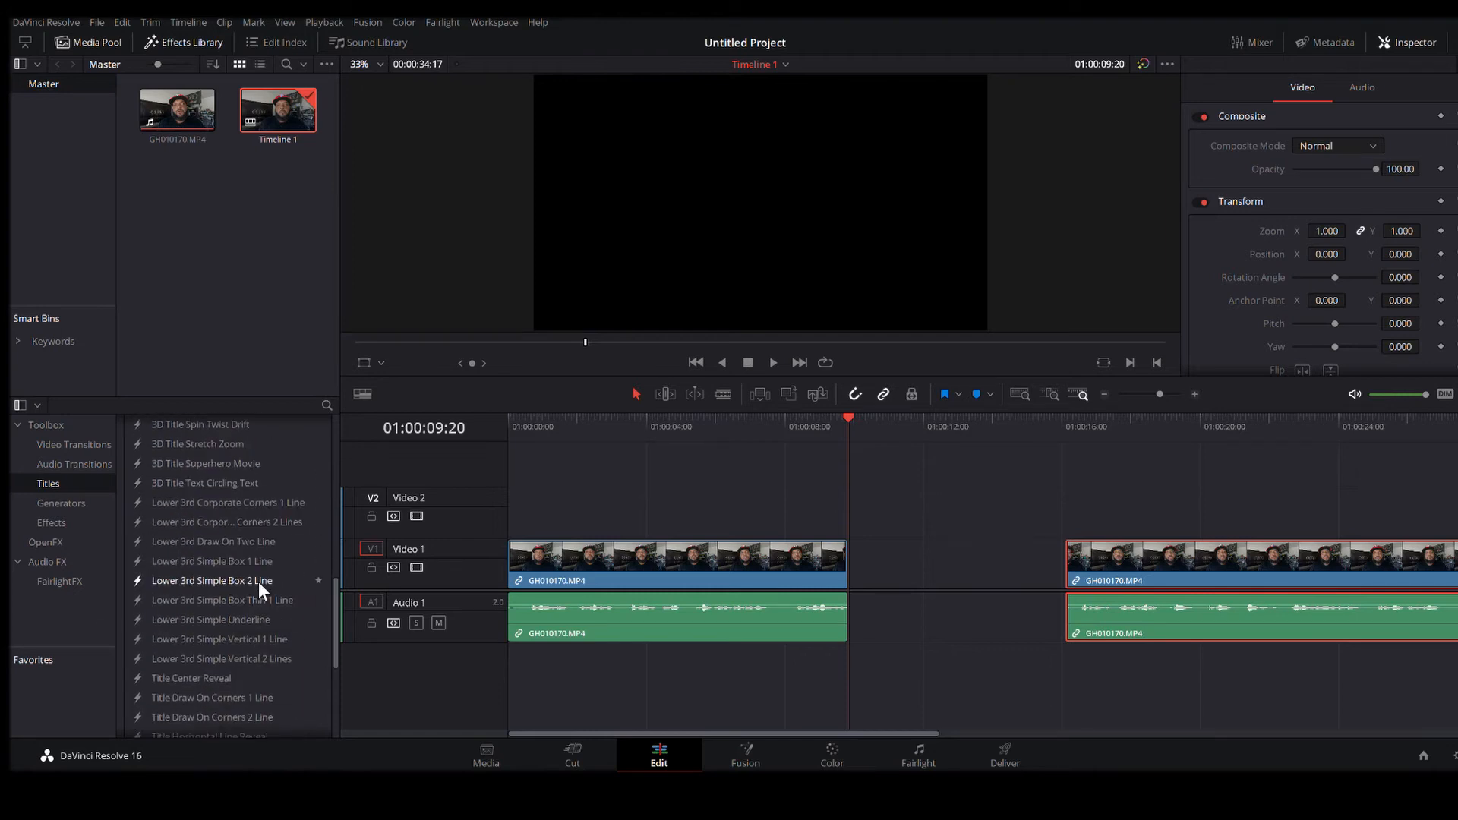
pyautogui.click(183, 606)
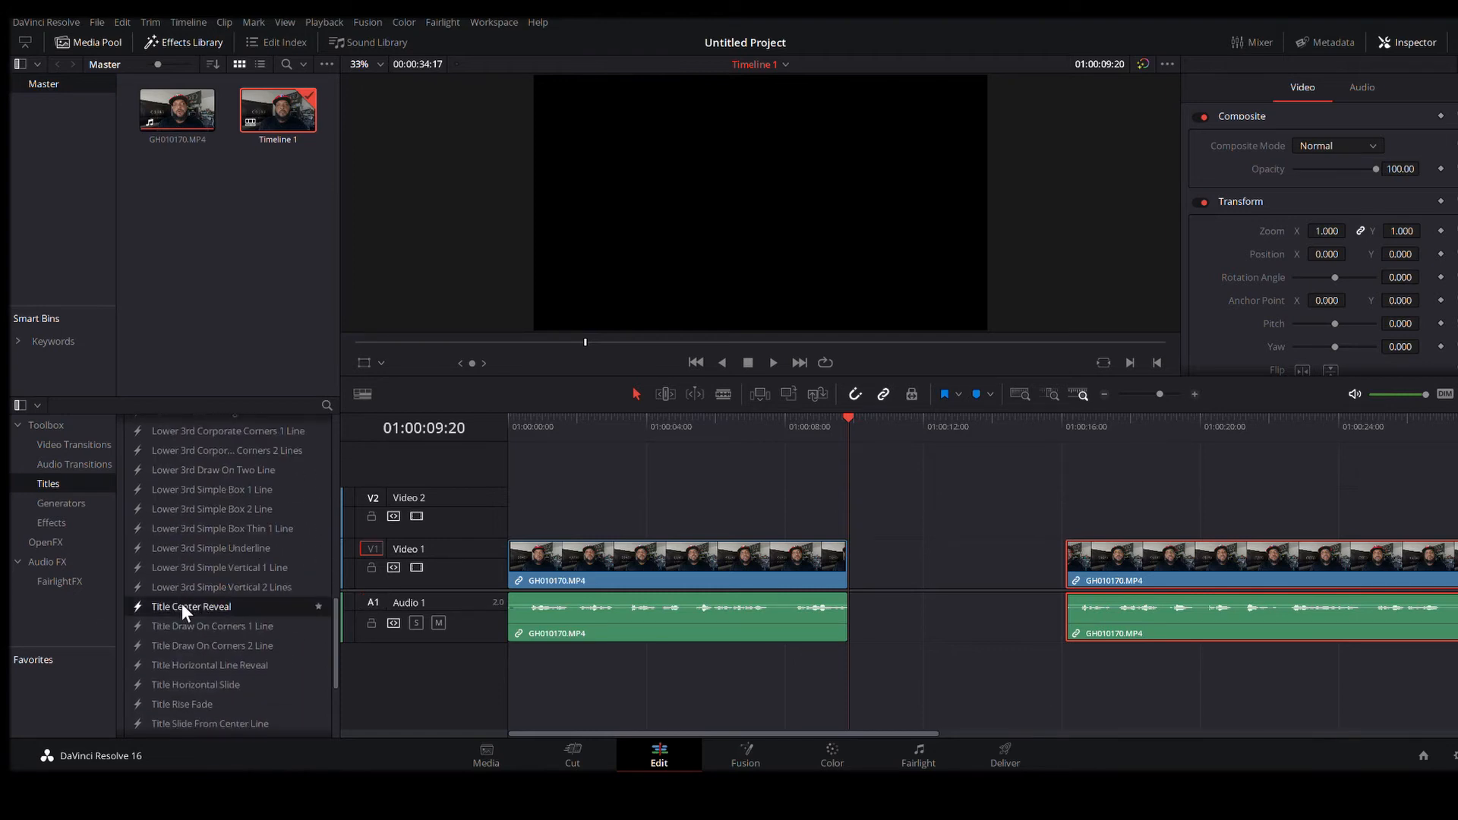
pyautogui.moveTo(176, 606); pyautogui.dragTo(873, 556)
pyautogui.click(810, 436)
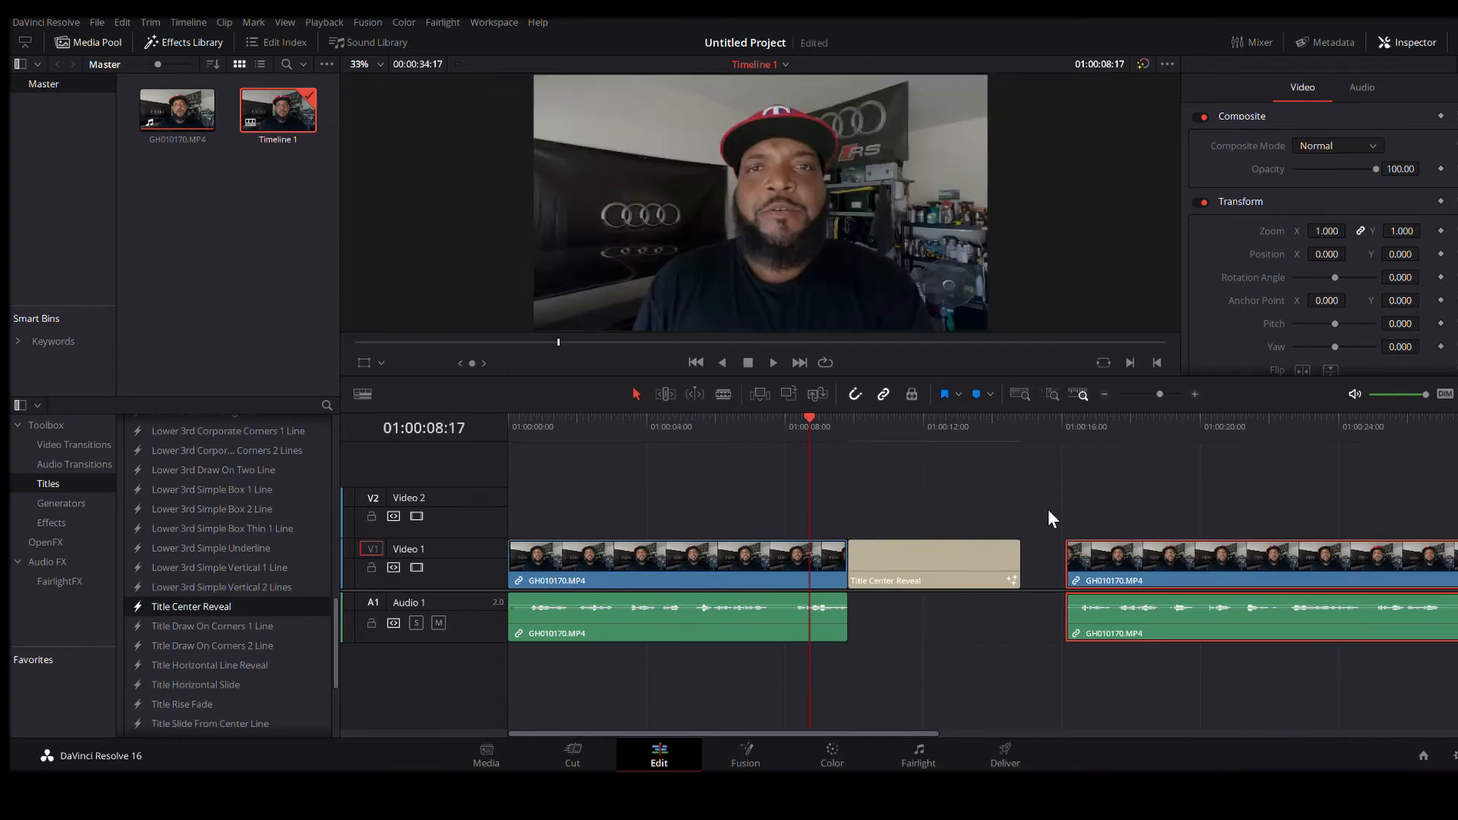
pyautogui.moveTo(1112, 580); pyautogui.dragTo(1072, 581)
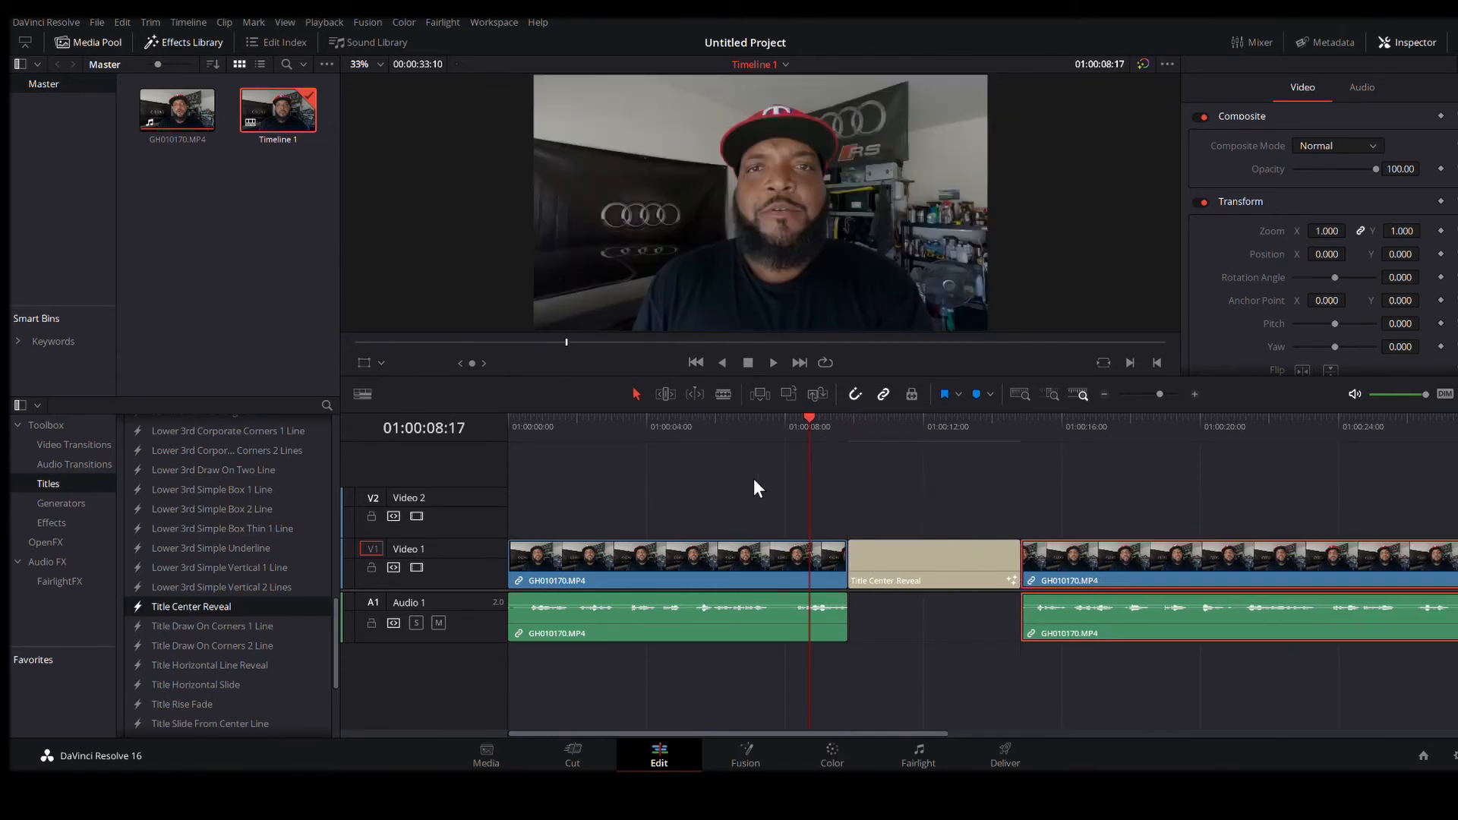
# Step: Preview the Title Center Reveal between the two clips, playing from 01:00:05:09 and again from 01:00:07:14
pyautogui.click(694, 421)
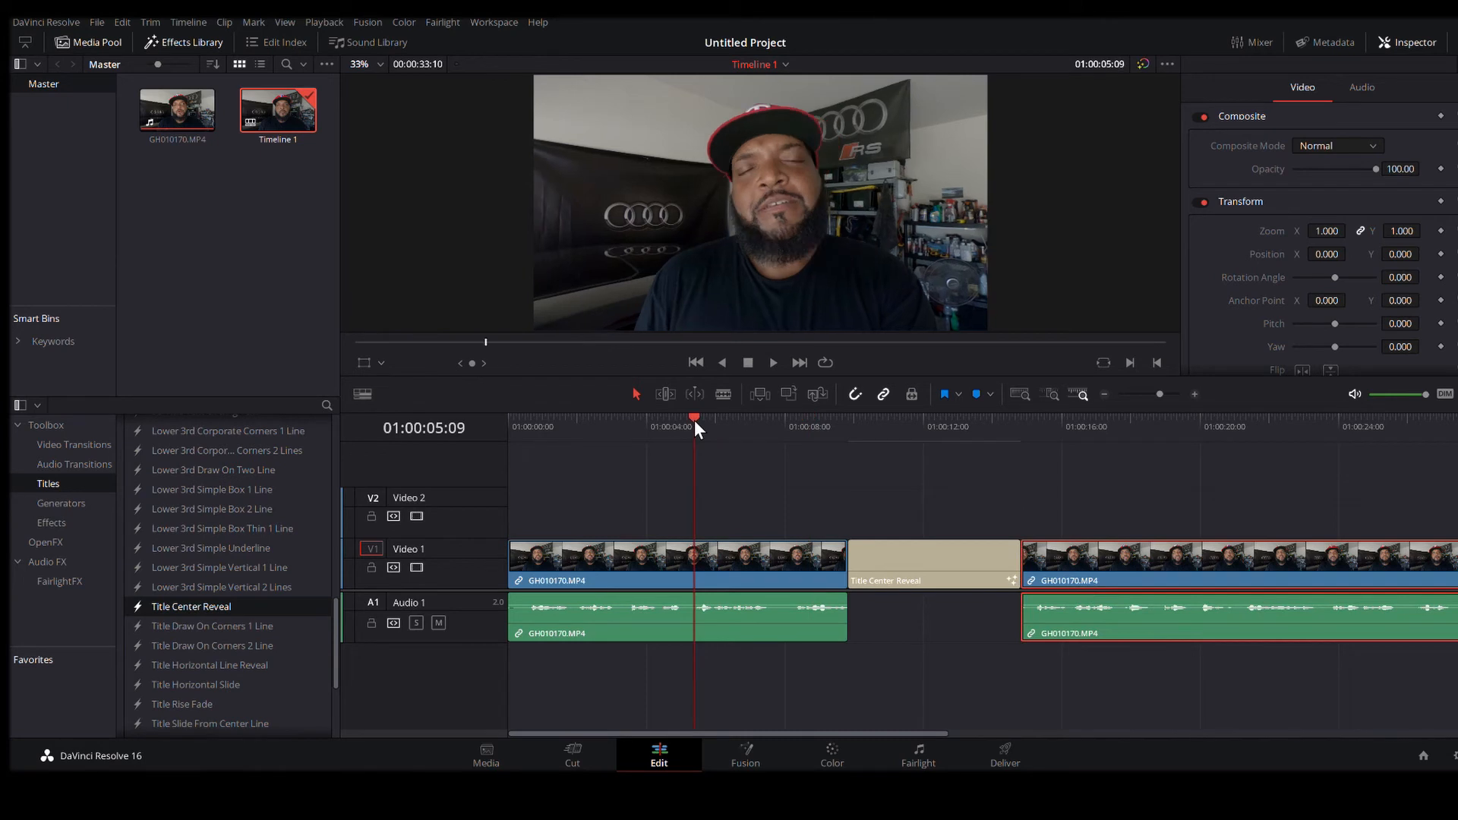
pyautogui.press('space')
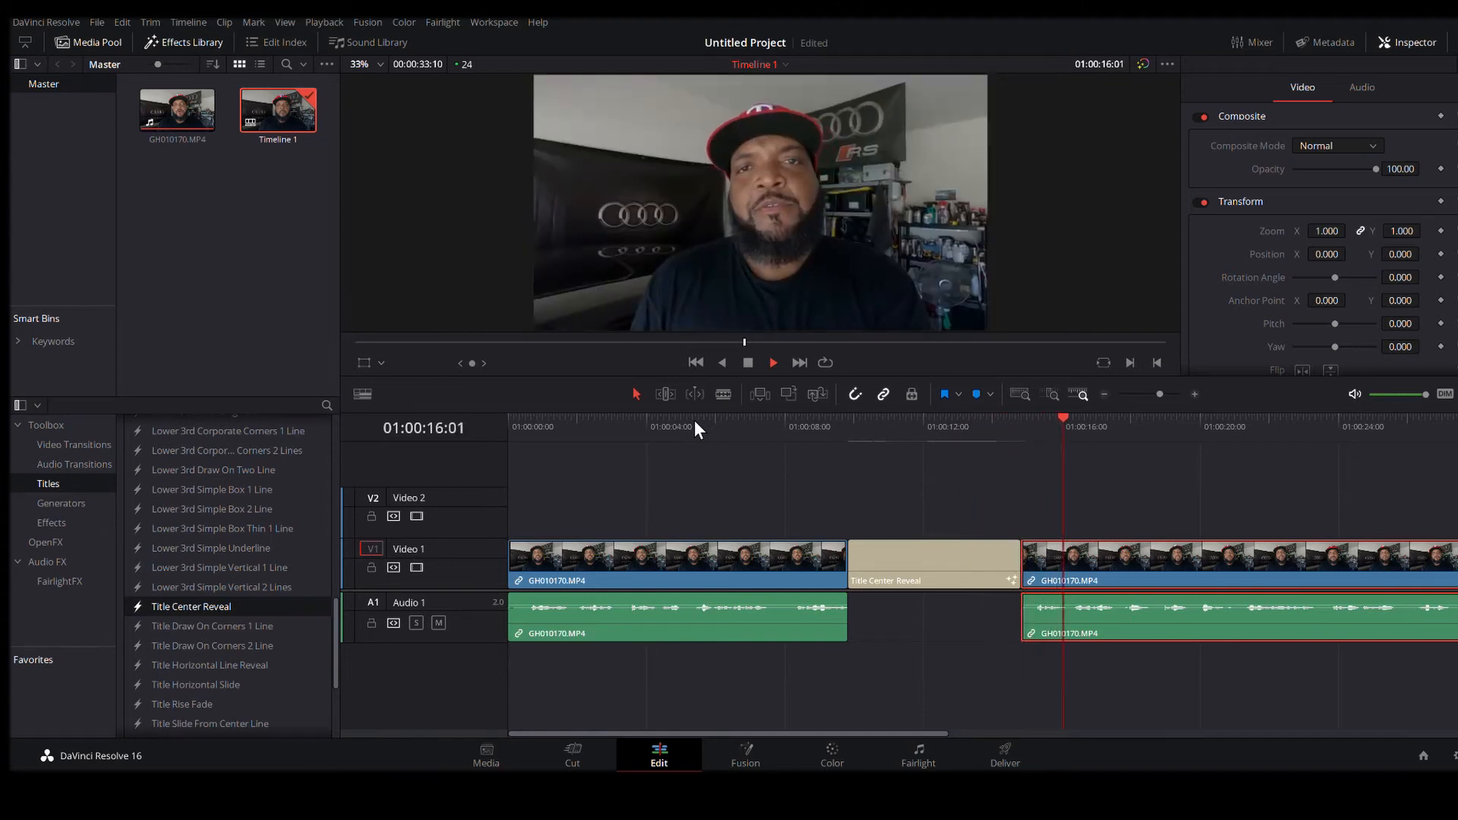
pyautogui.press('space')
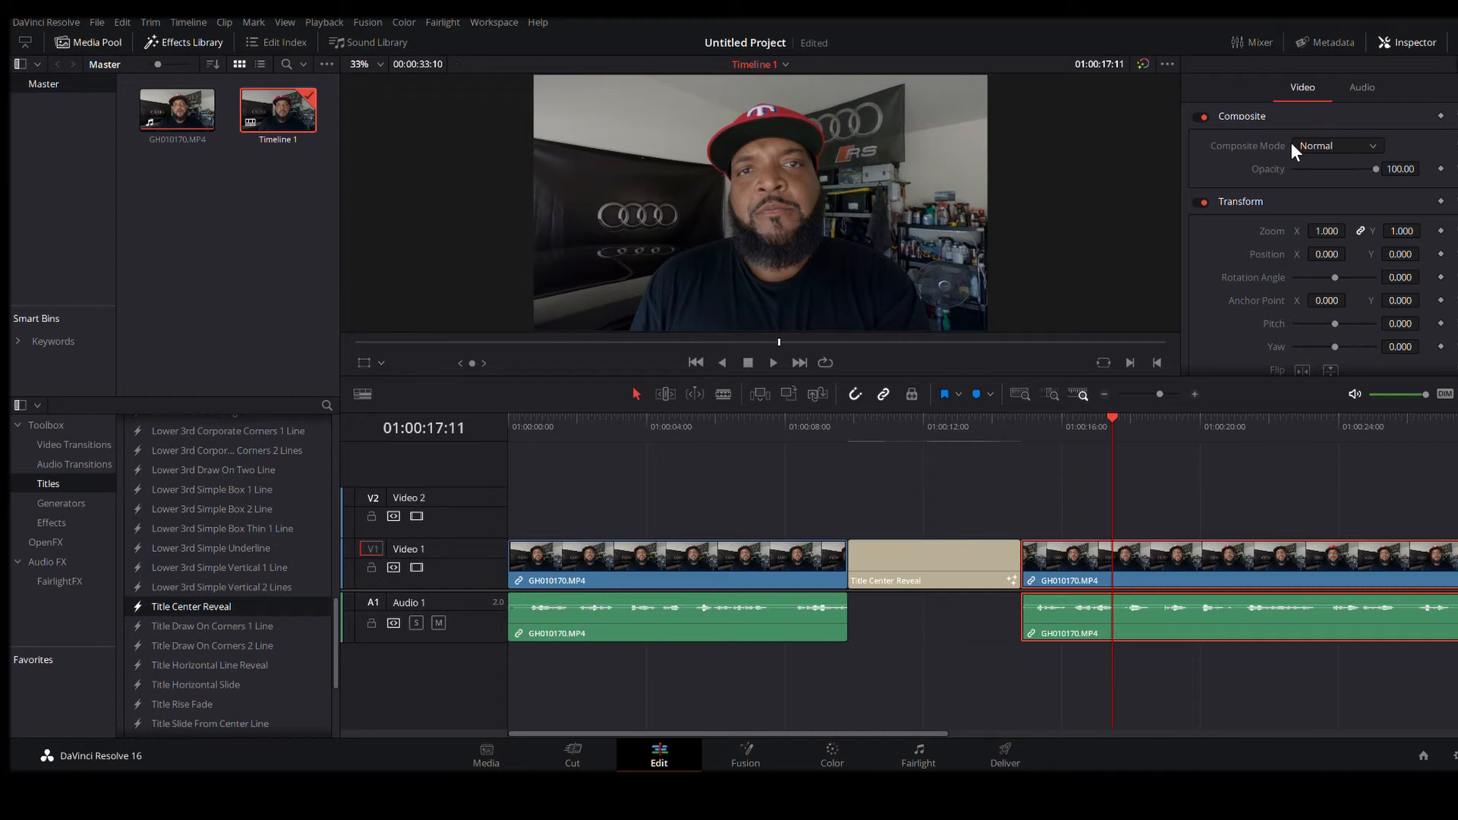
pyautogui.click(771, 425)
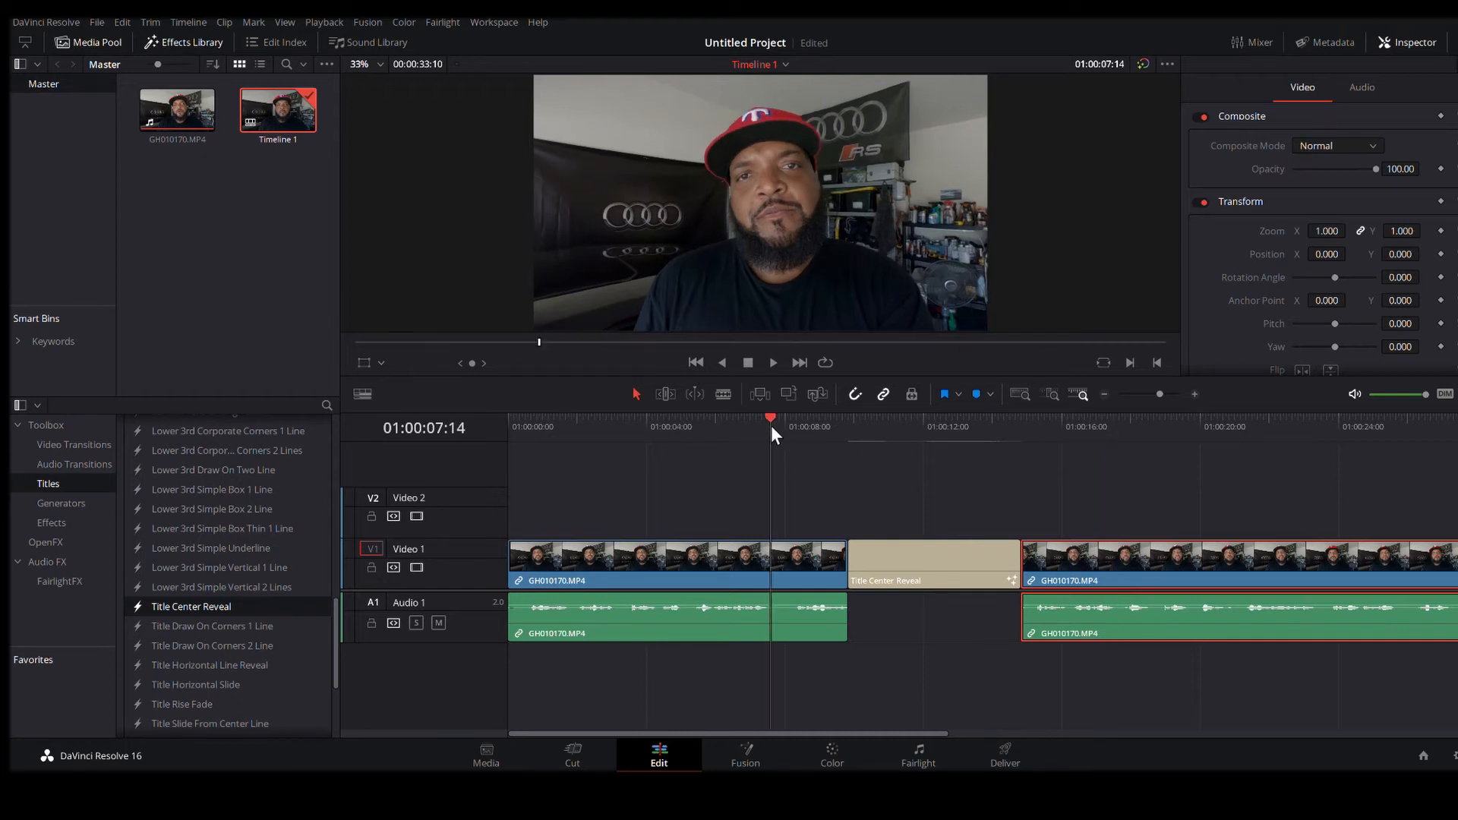
pyautogui.press('space')
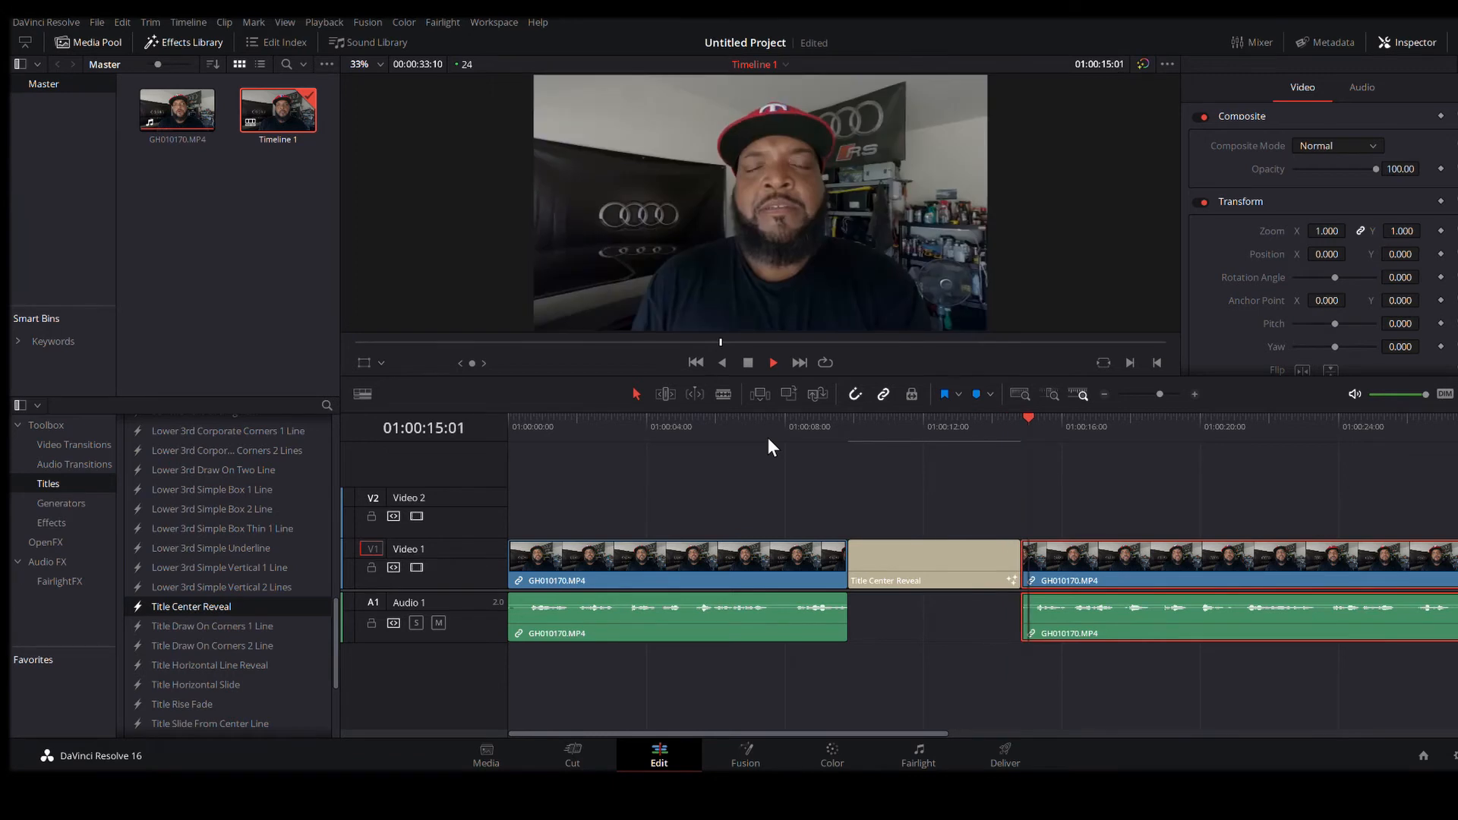
pyautogui.press('space')
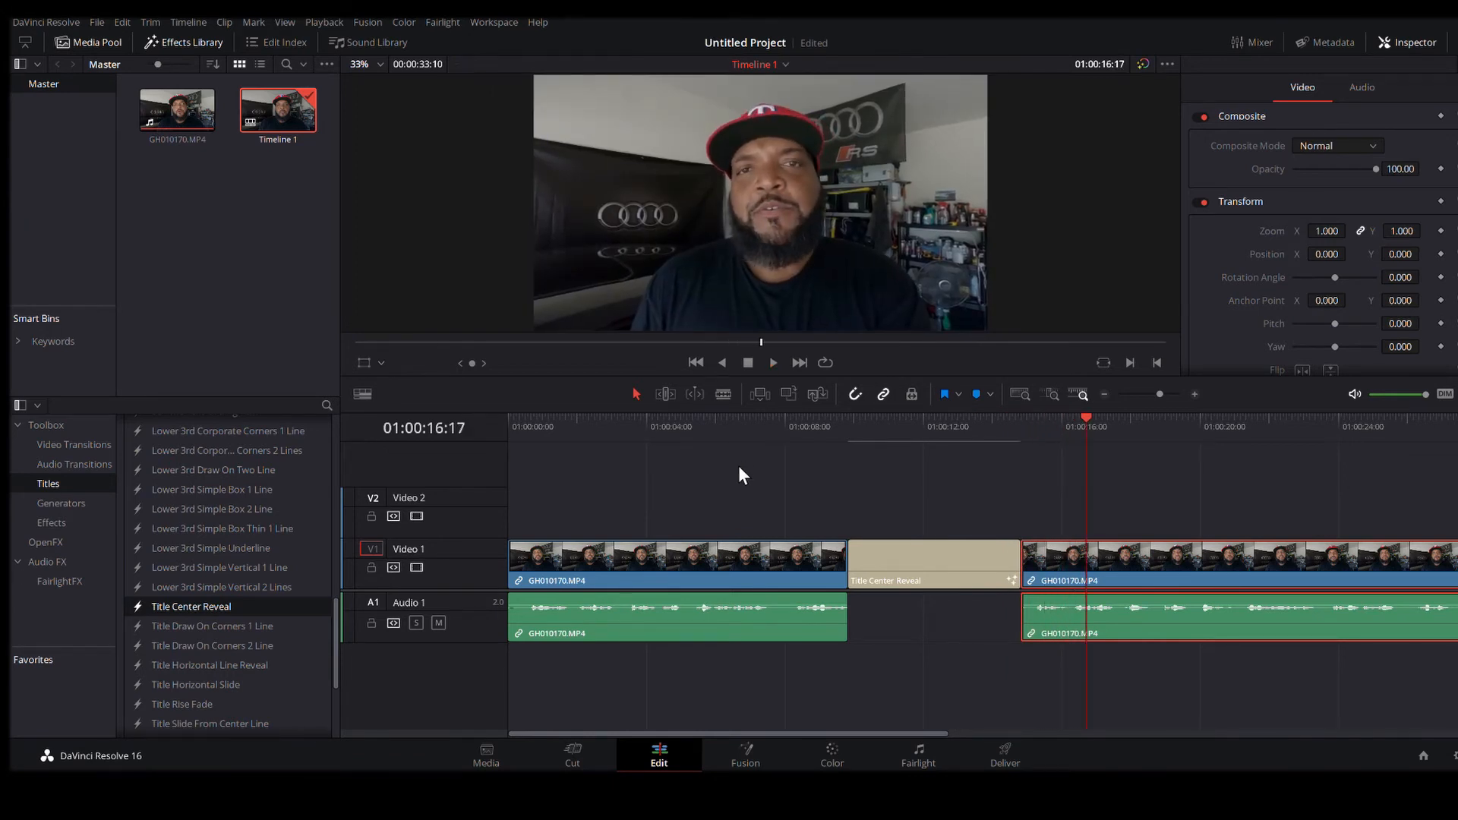
# Step: Replace the Title Center Reveal between the two clips with the 3D Title Text Circling Text preset
pyautogui.click(908, 565)
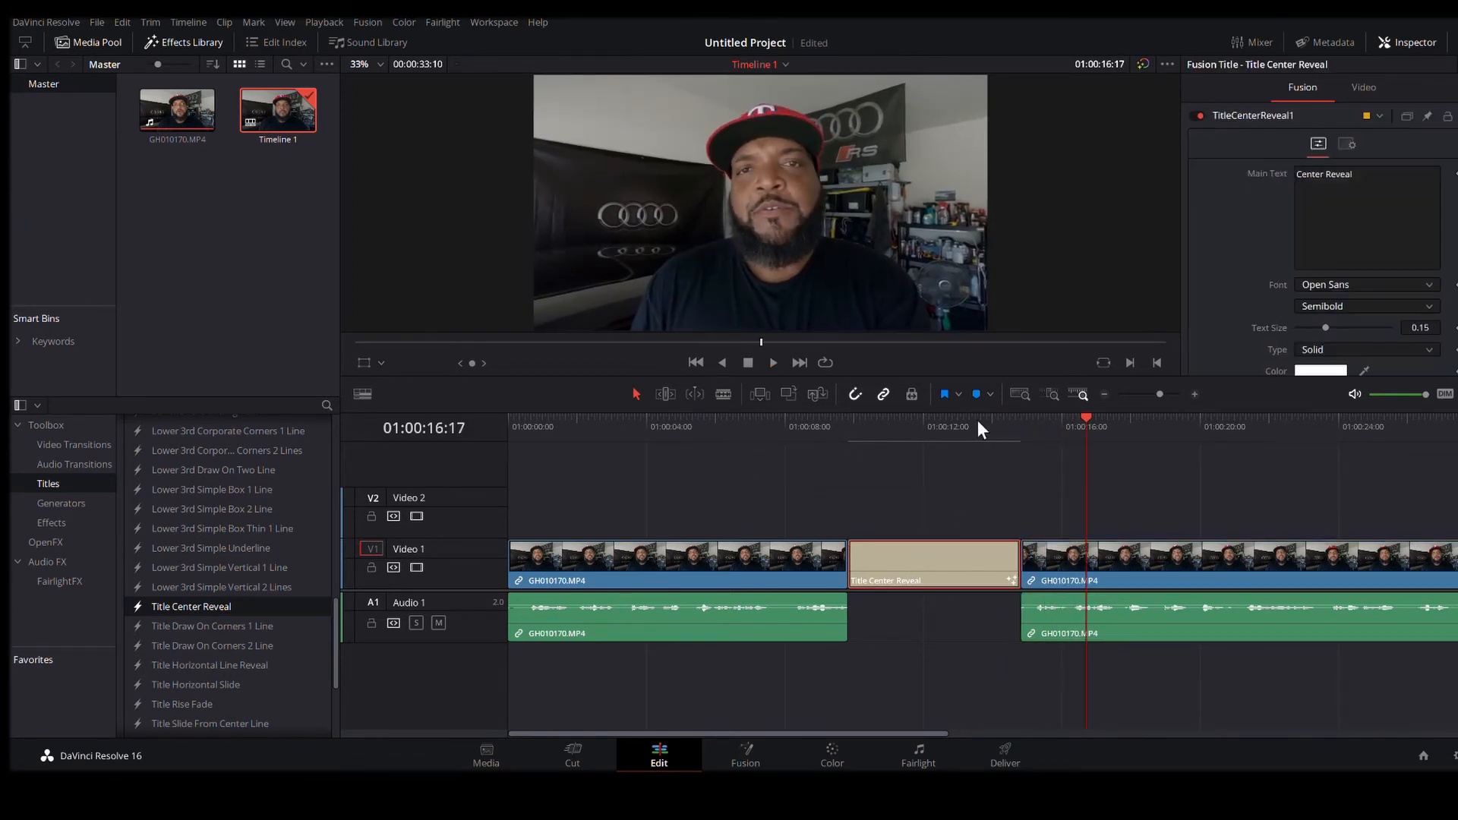
pyautogui.press('Delete')
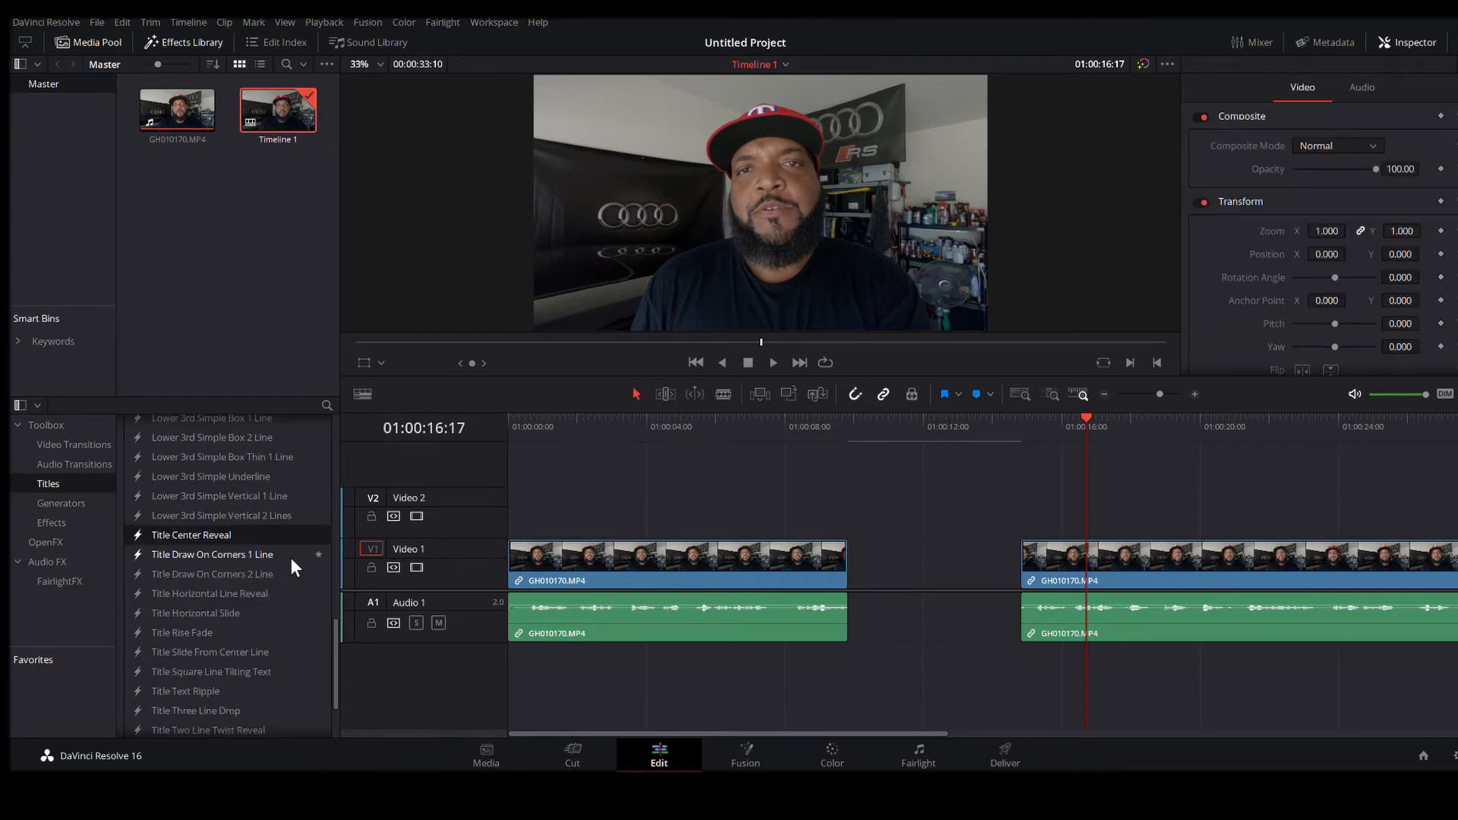
pyautogui.scroll(3, 293, 603)
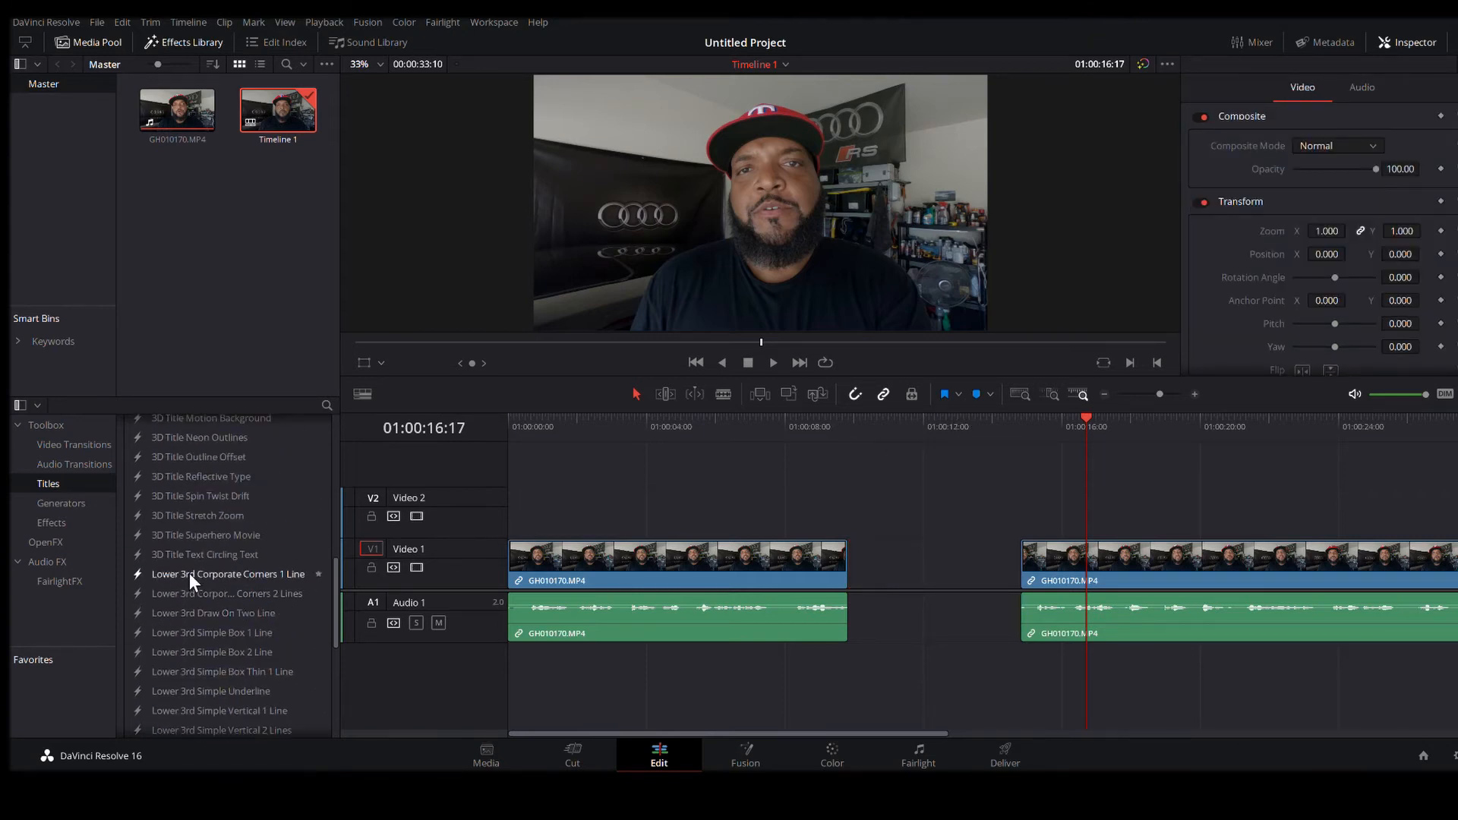
pyautogui.moveTo(171, 551); pyautogui.dragTo(858, 566)
# Step: Preview the 3D Title Text Circling Text title from 01:00:05:23 and delete it from Video 1
pyautogui.click(790, 417)
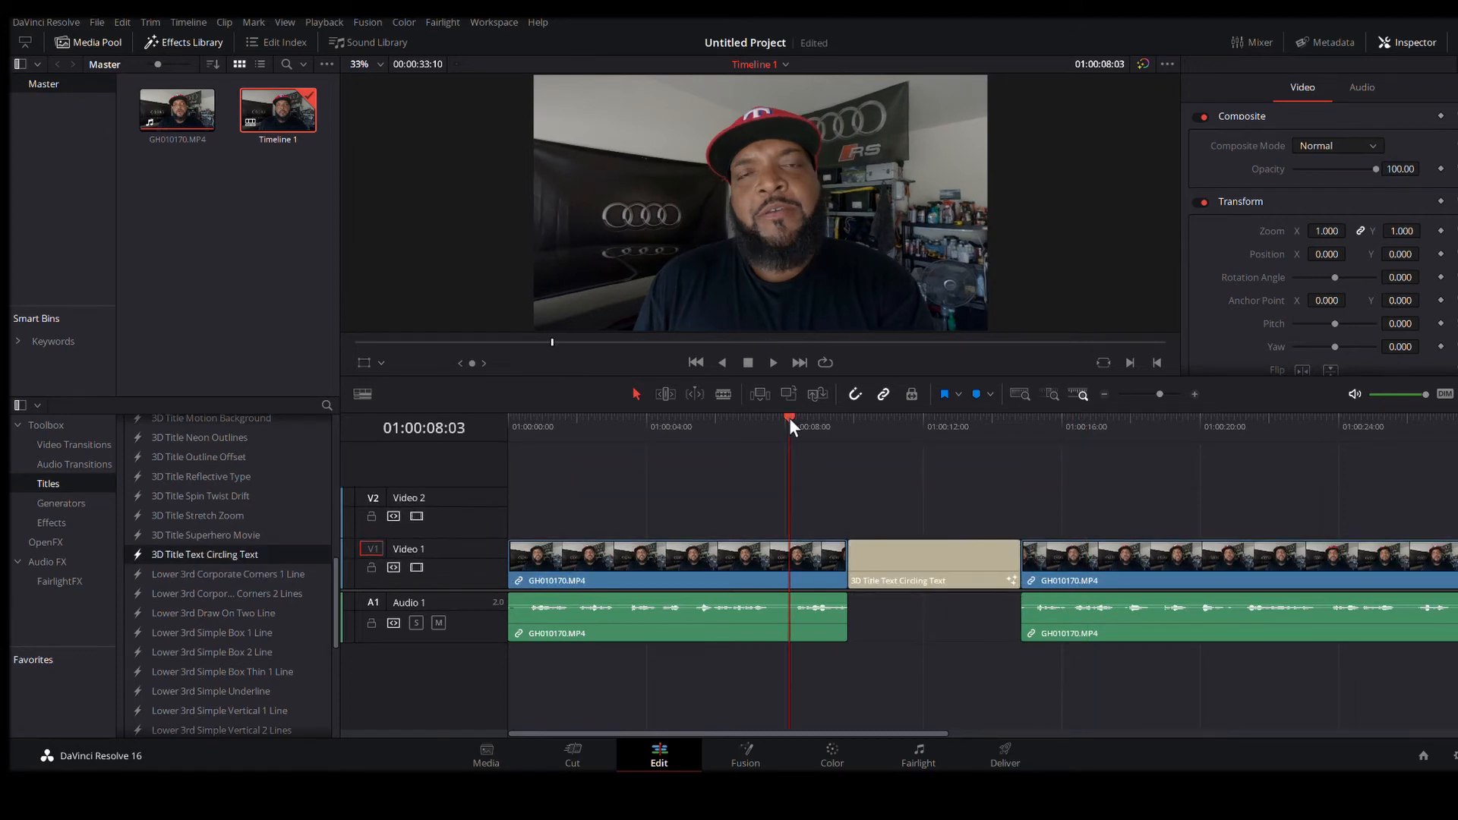
pyautogui.click(713, 425)
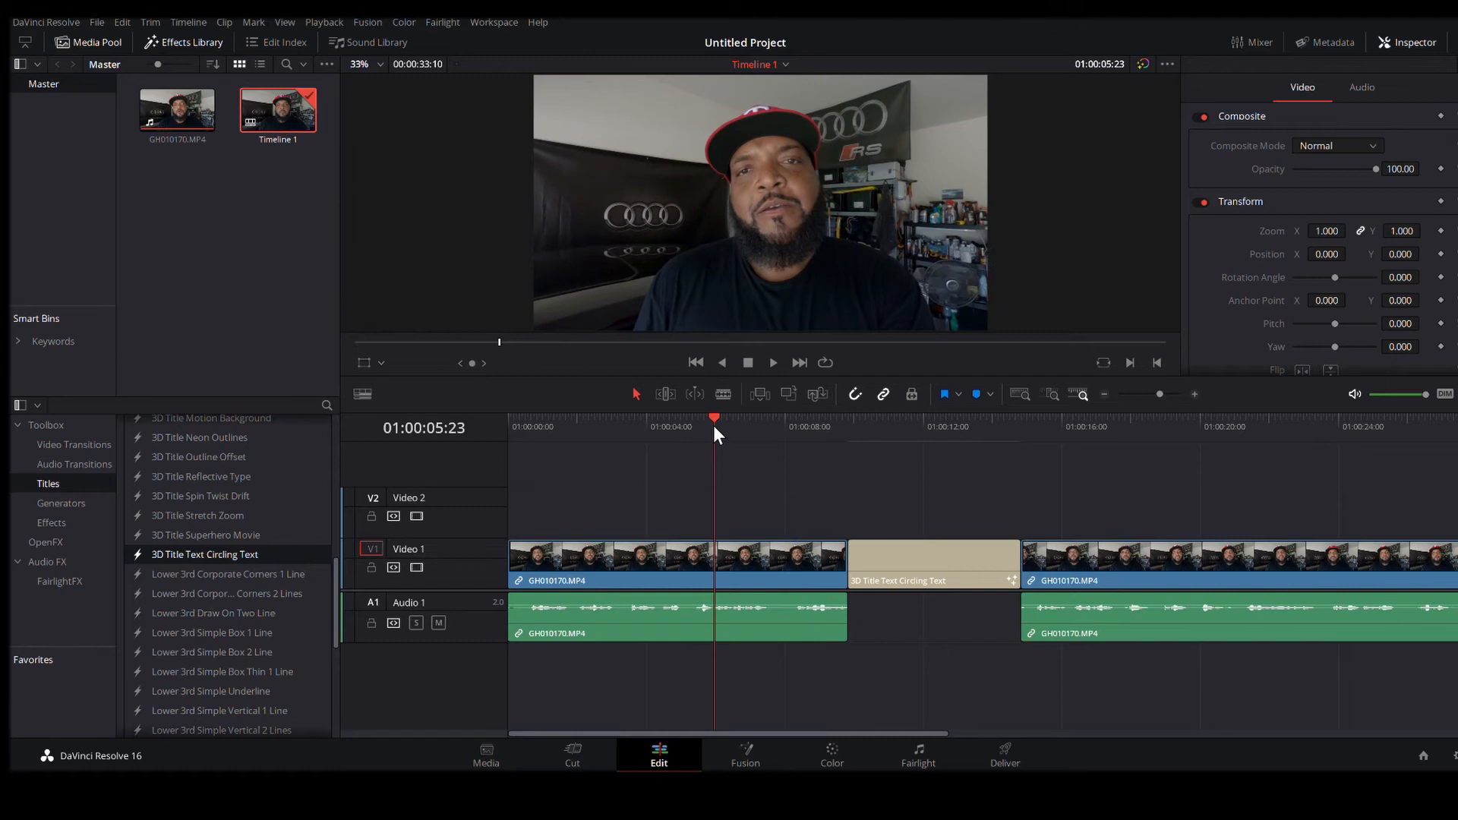
pyautogui.press('space')
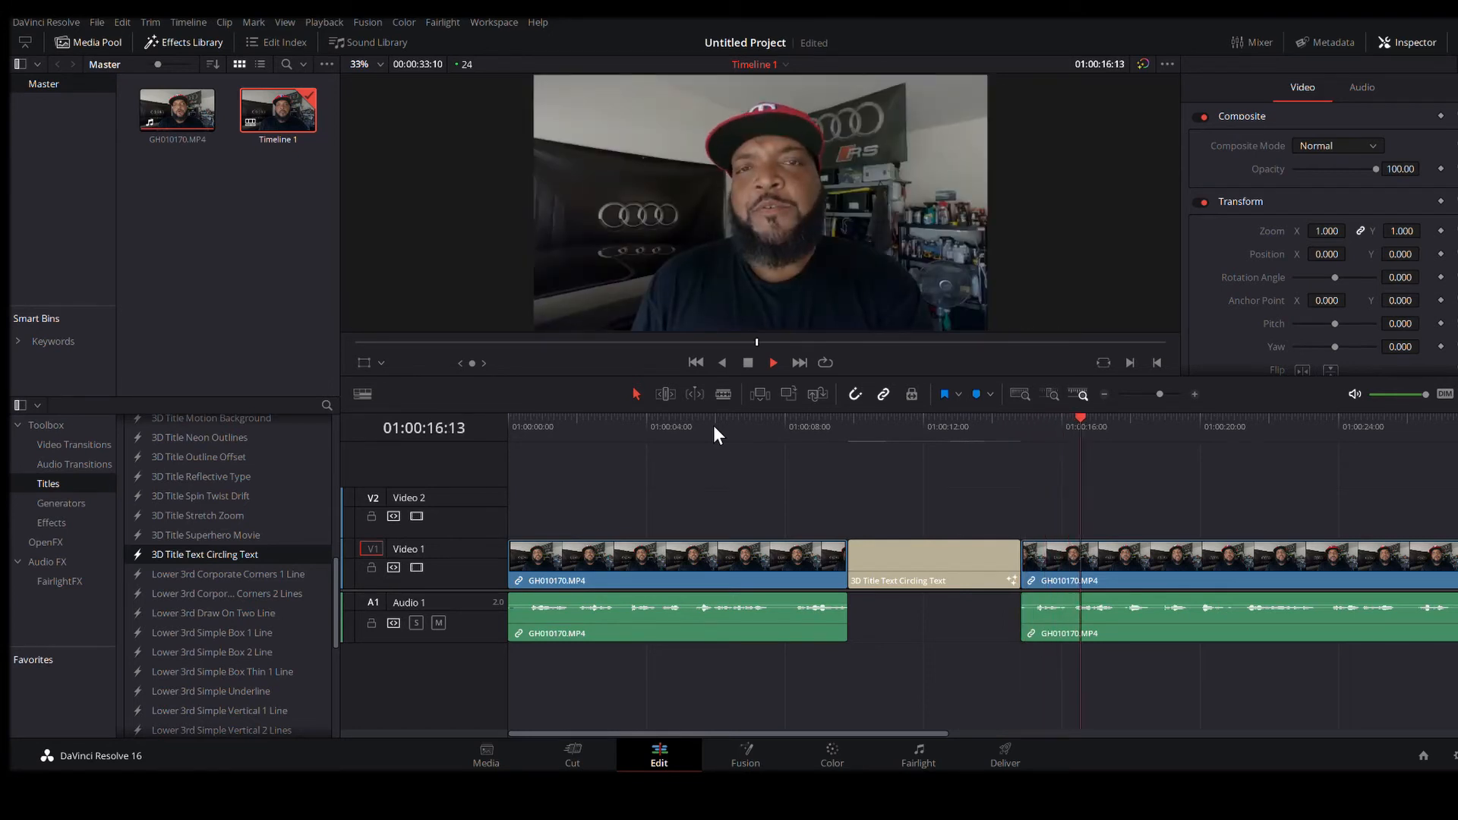
pyautogui.press('space')
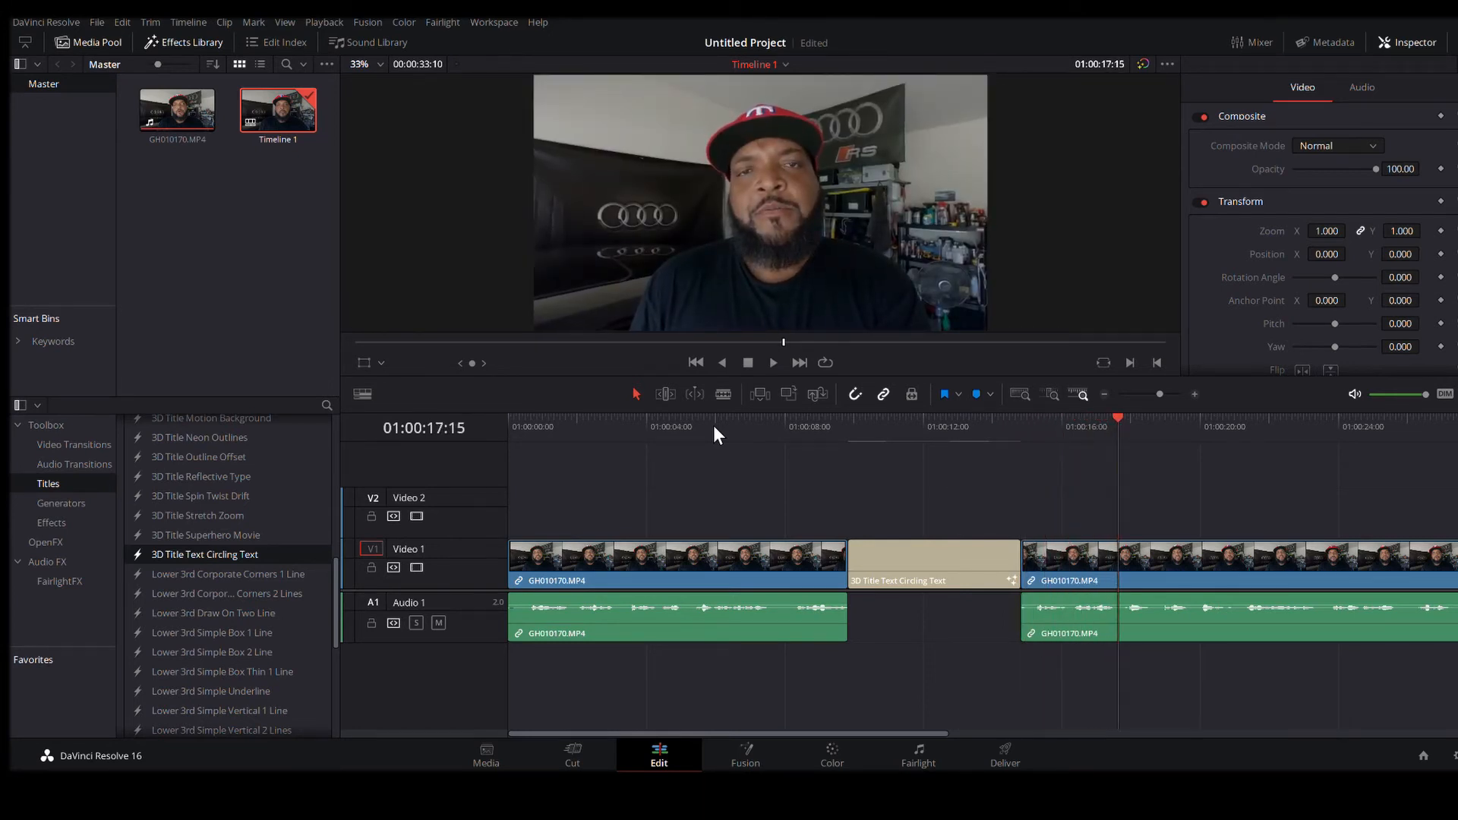
pyautogui.click(933, 568)
pyautogui.press('BackSpace')
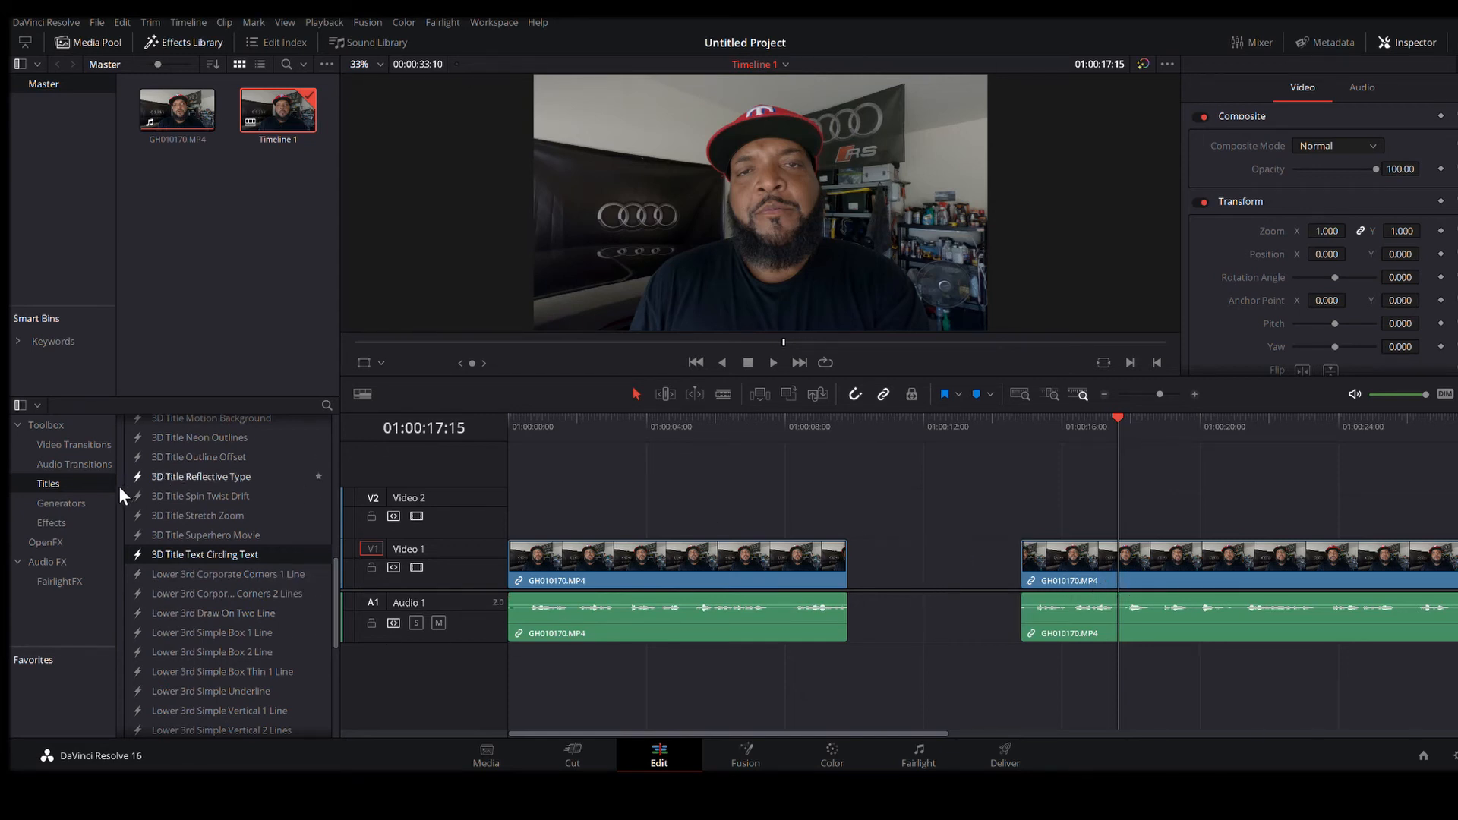
# Step: Add a Venetian Blind Wipe to the end of the first clip and move the second clip directly against the first
pyautogui.click(59, 444)
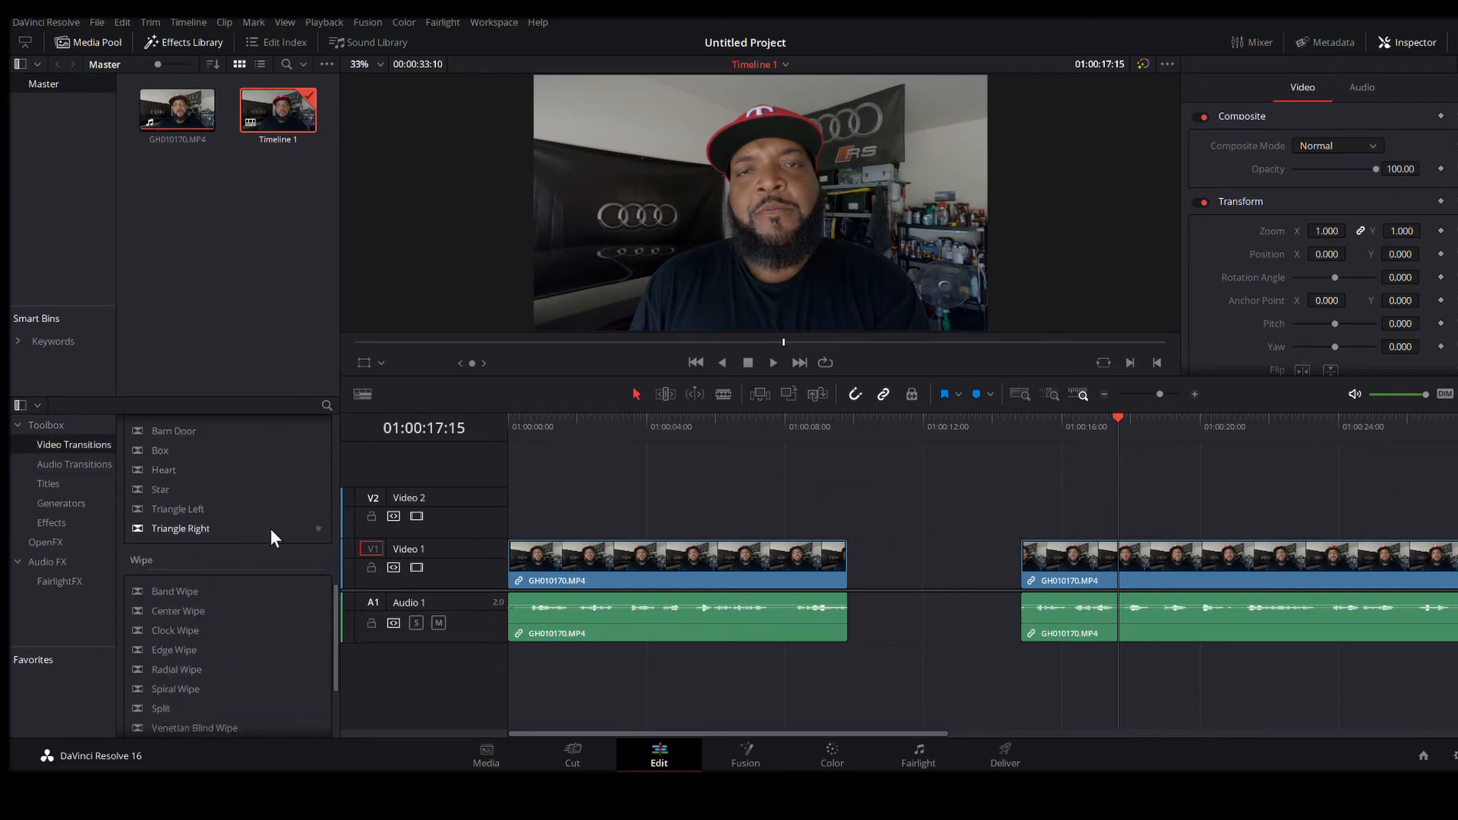
pyautogui.scroll(-5, 302, 633)
pyautogui.scroll(-2, 253, 582)
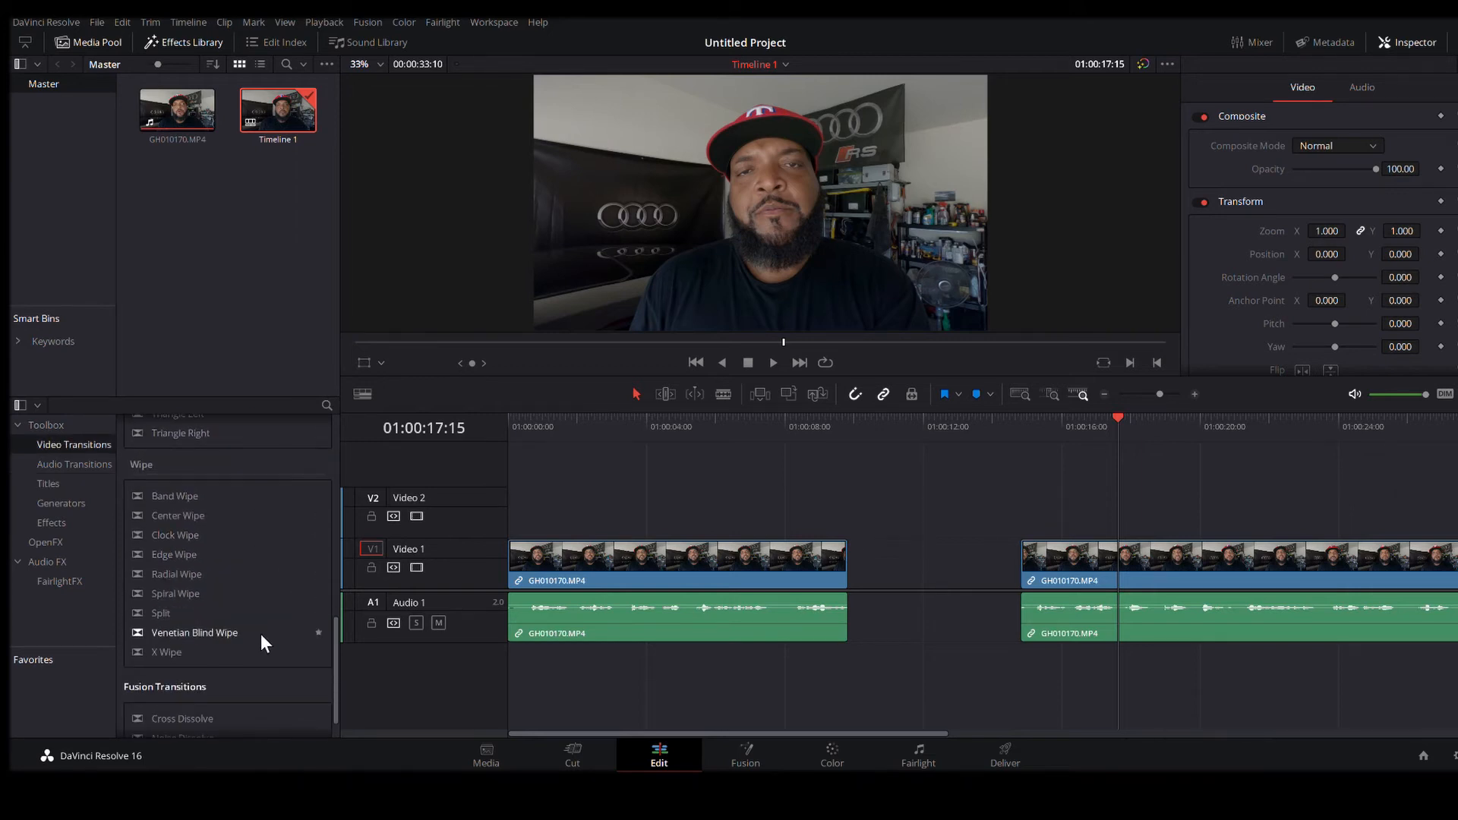
pyautogui.moveTo(176, 631); pyautogui.dragTo(818, 555)
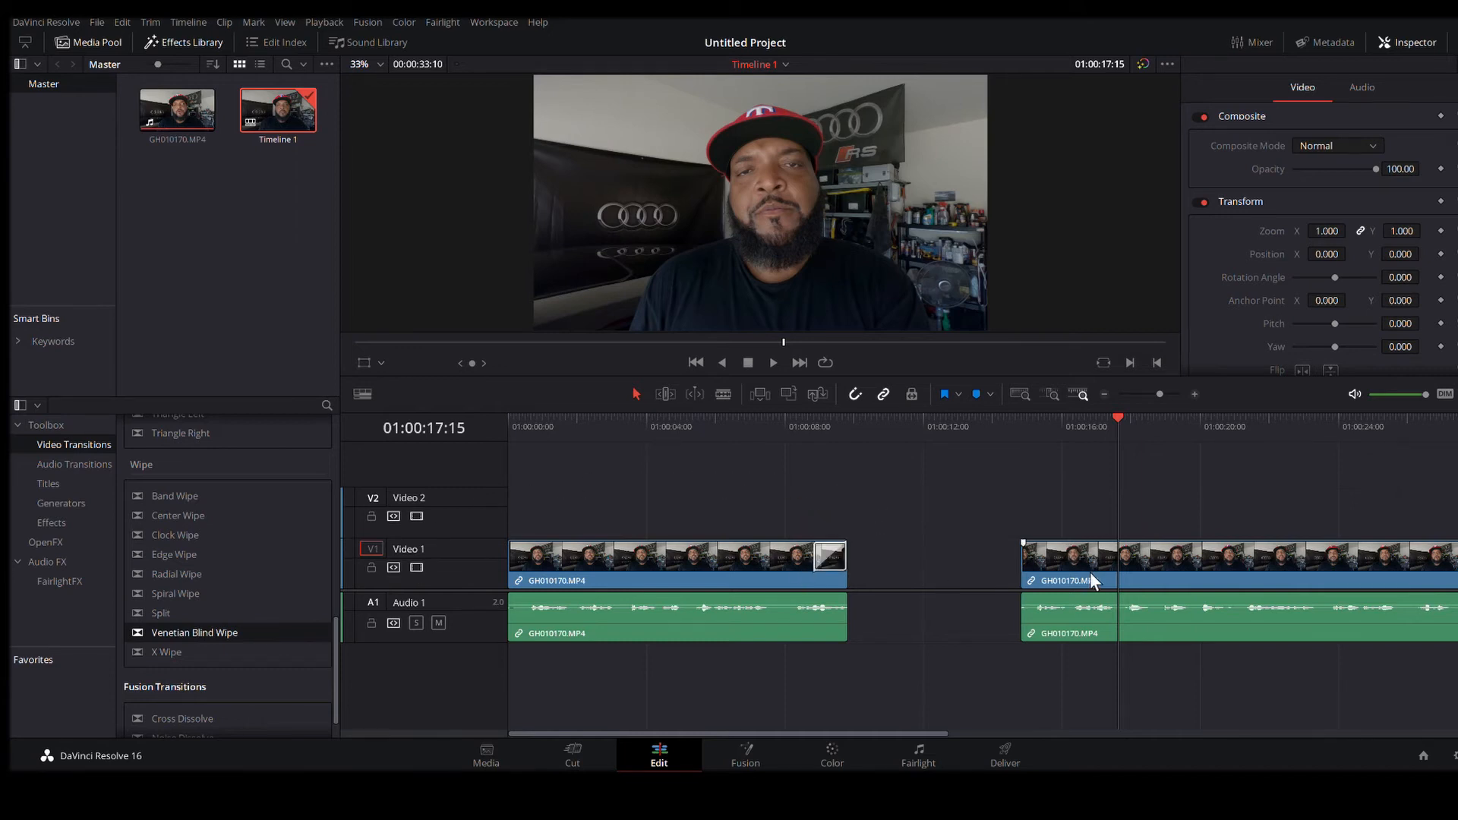
pyautogui.moveTo(1092, 572); pyautogui.dragTo(922, 595)
# Step: Add a 4.5-second Spiral Wipe to the second clip's start and lengthen the Venetian Blind Wipe to 3.9 seconds
pyautogui.scroll(-1, 202, 596)
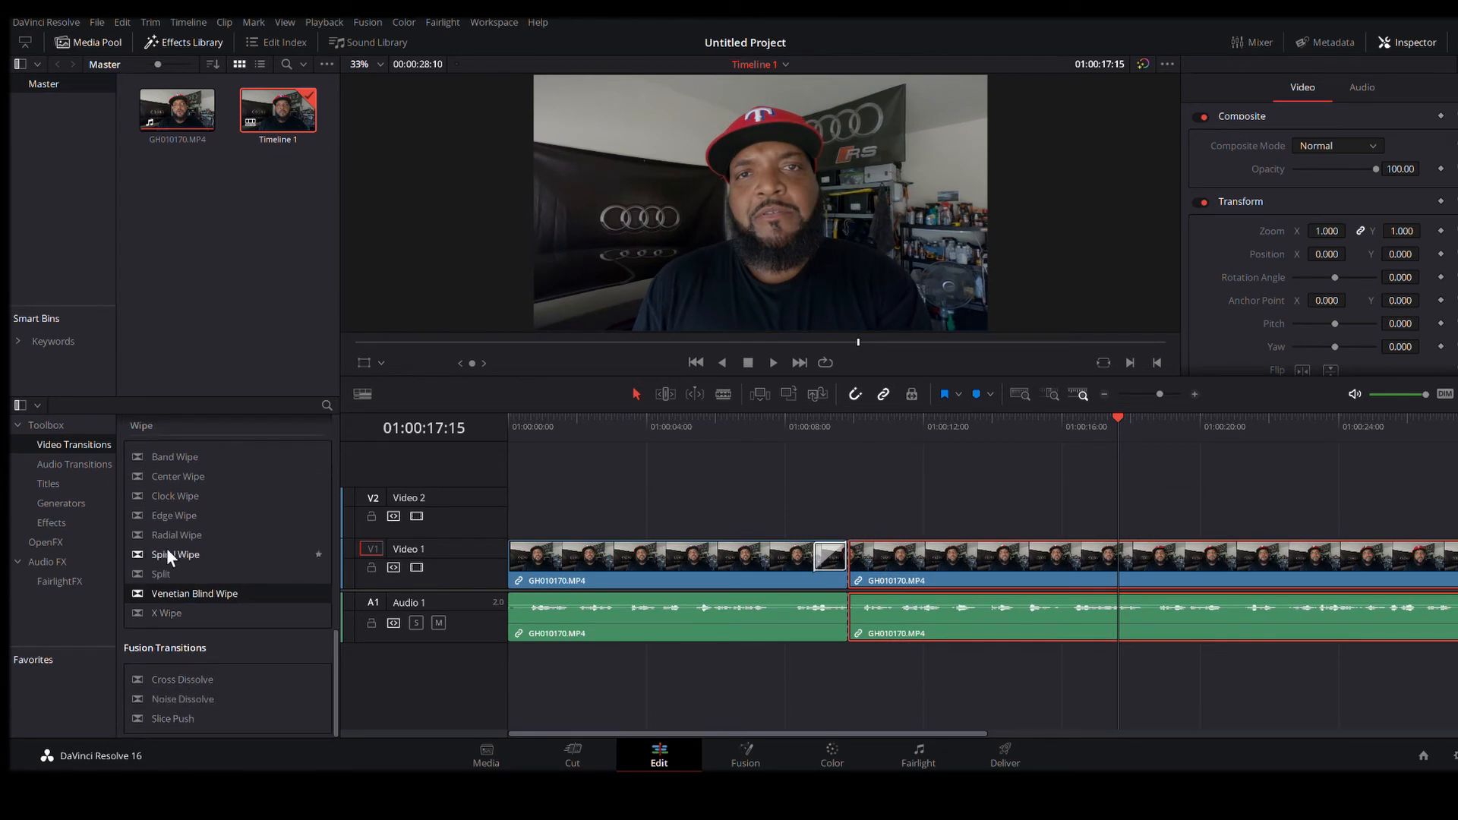
pyautogui.moveTo(167, 553); pyautogui.dragTo(1003, 559)
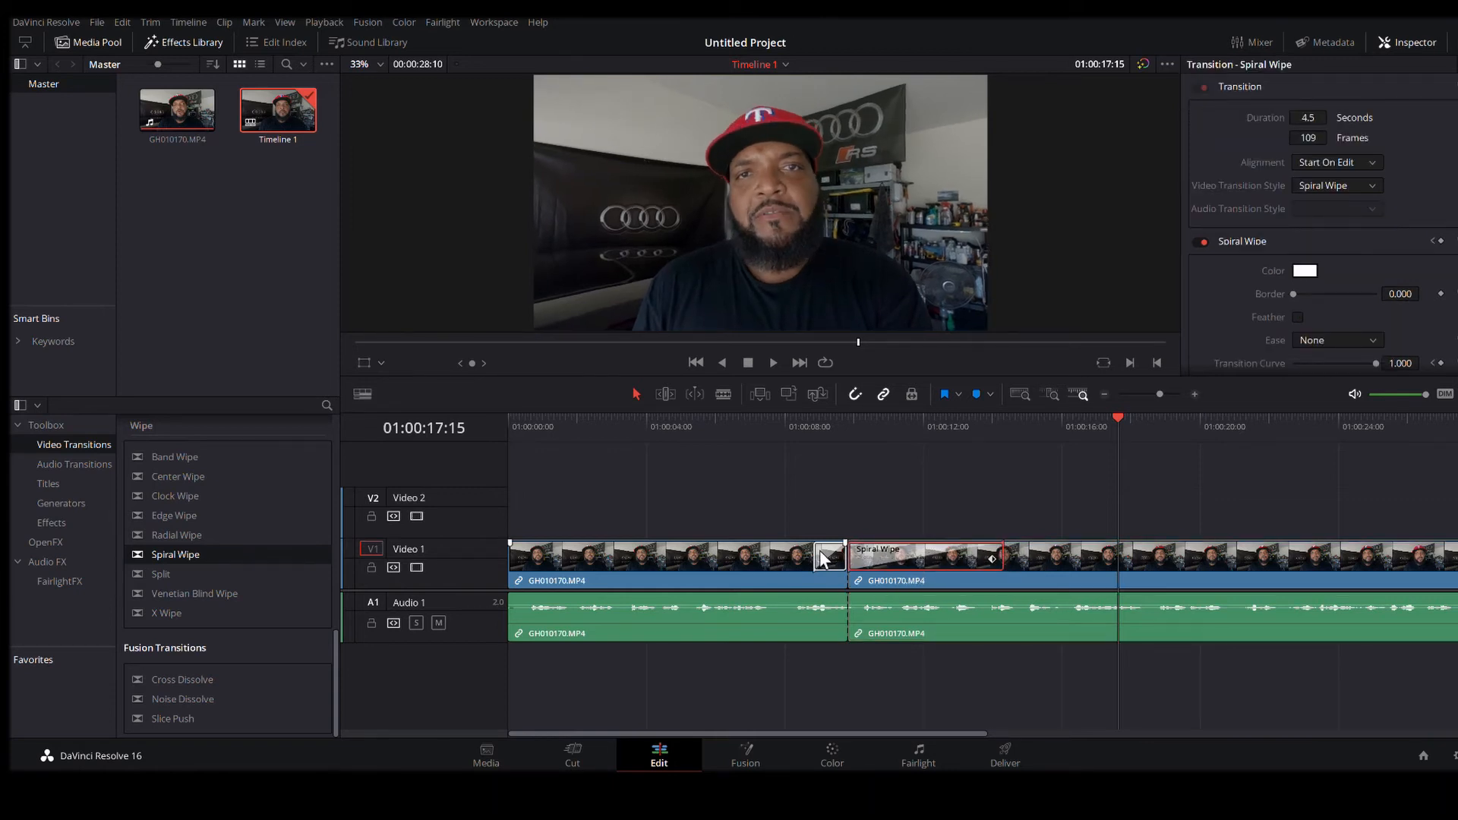
pyautogui.moveTo(817, 559); pyautogui.dragTo(721, 560)
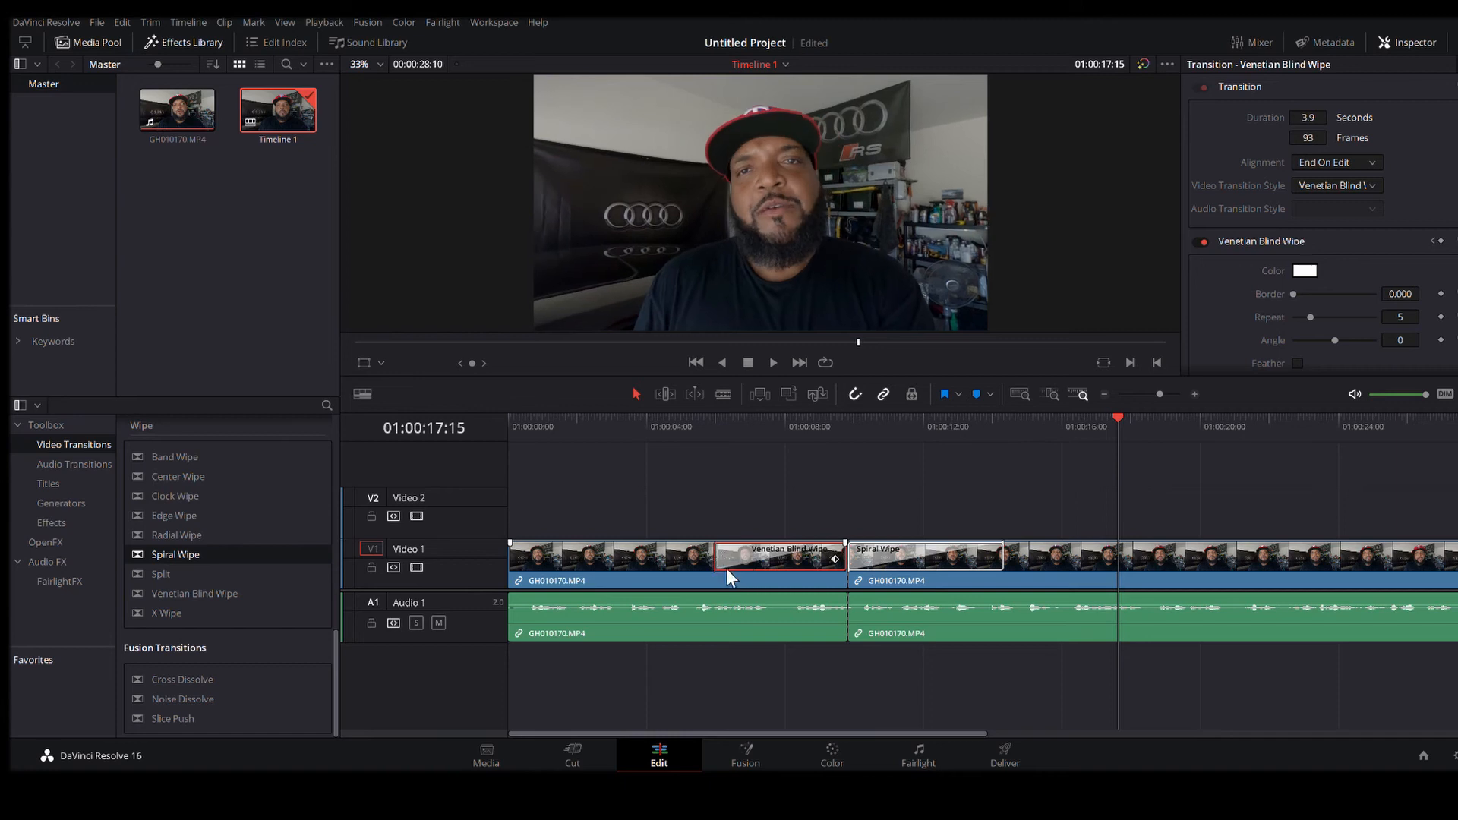
# Step: Preview both wipes across the cut, playing from 01:00:01:06, and browse the other video transitions
pyautogui.click(551, 423)
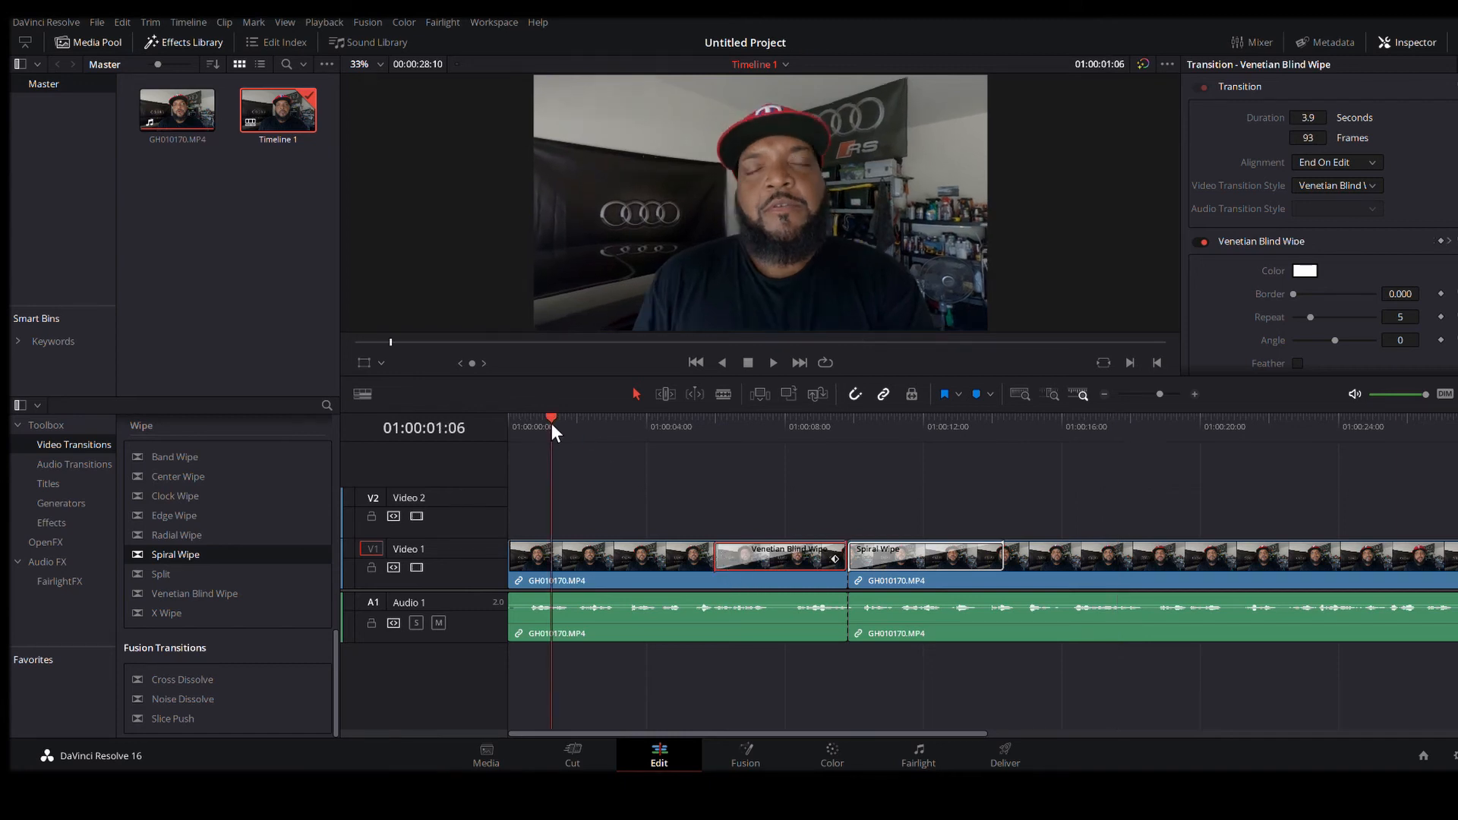
pyautogui.press('space')
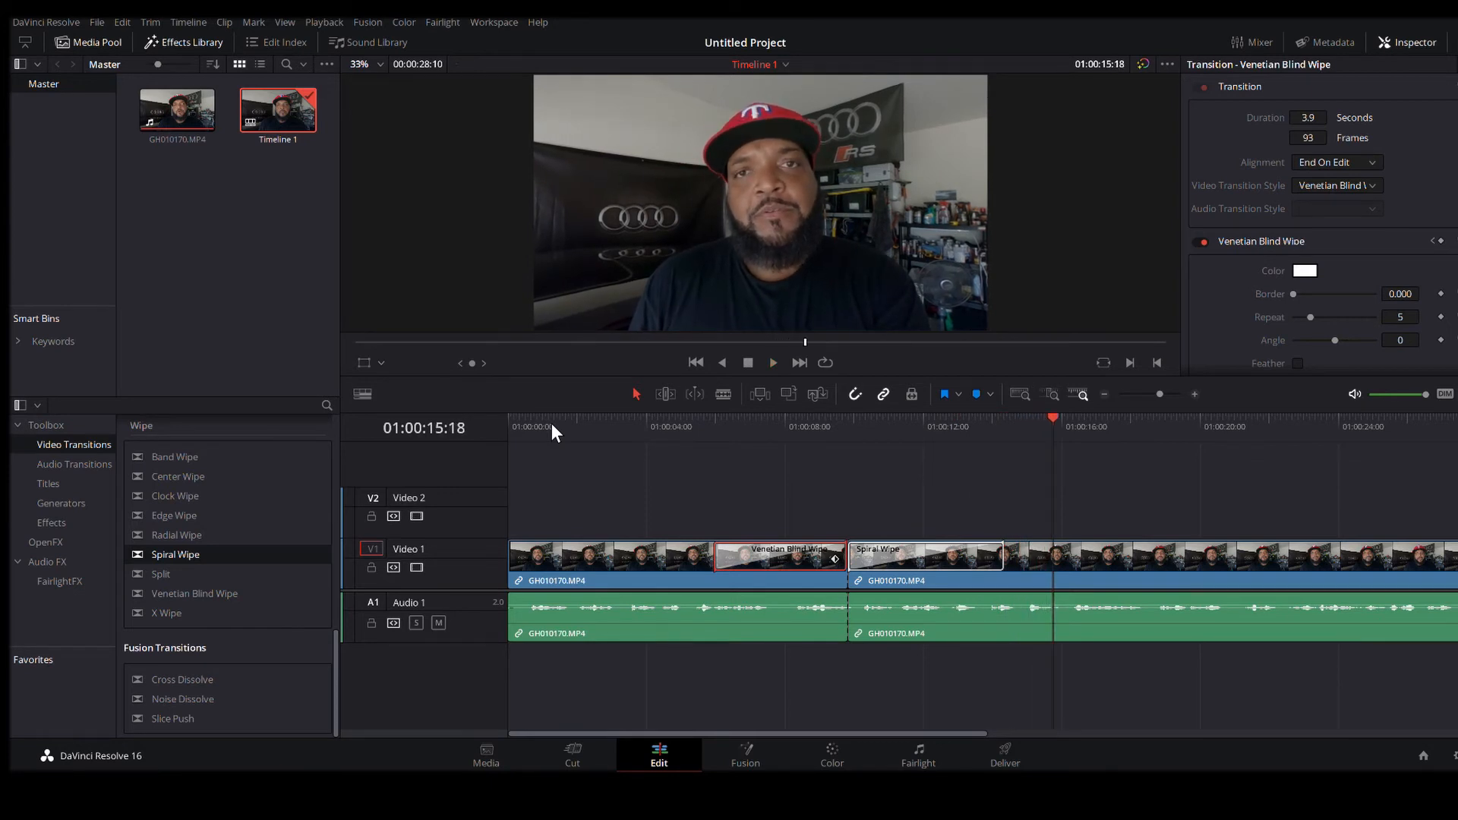
pyautogui.scroll(4, 239, 511)
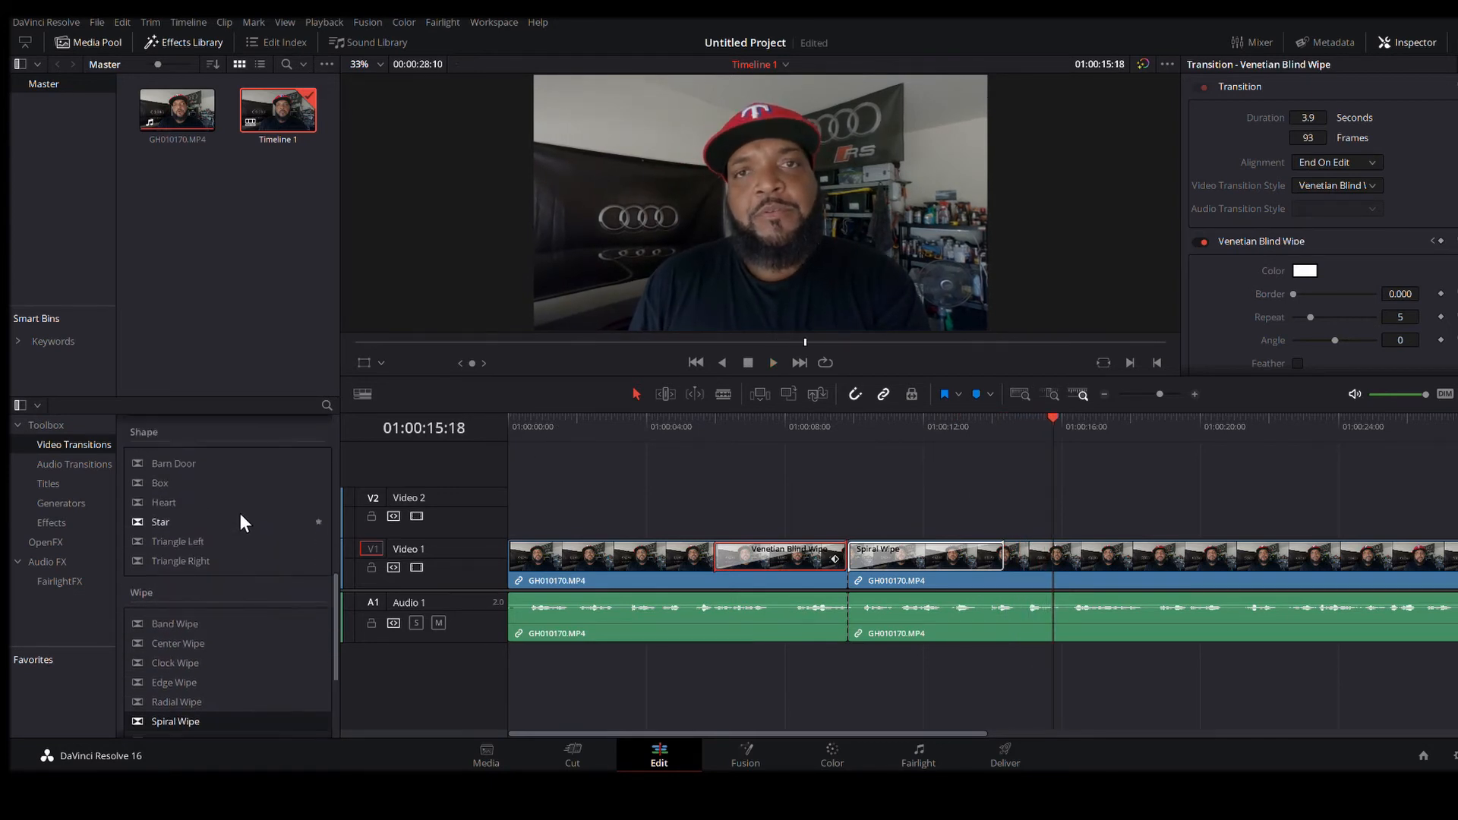
pyautogui.scroll(8, 240, 516)
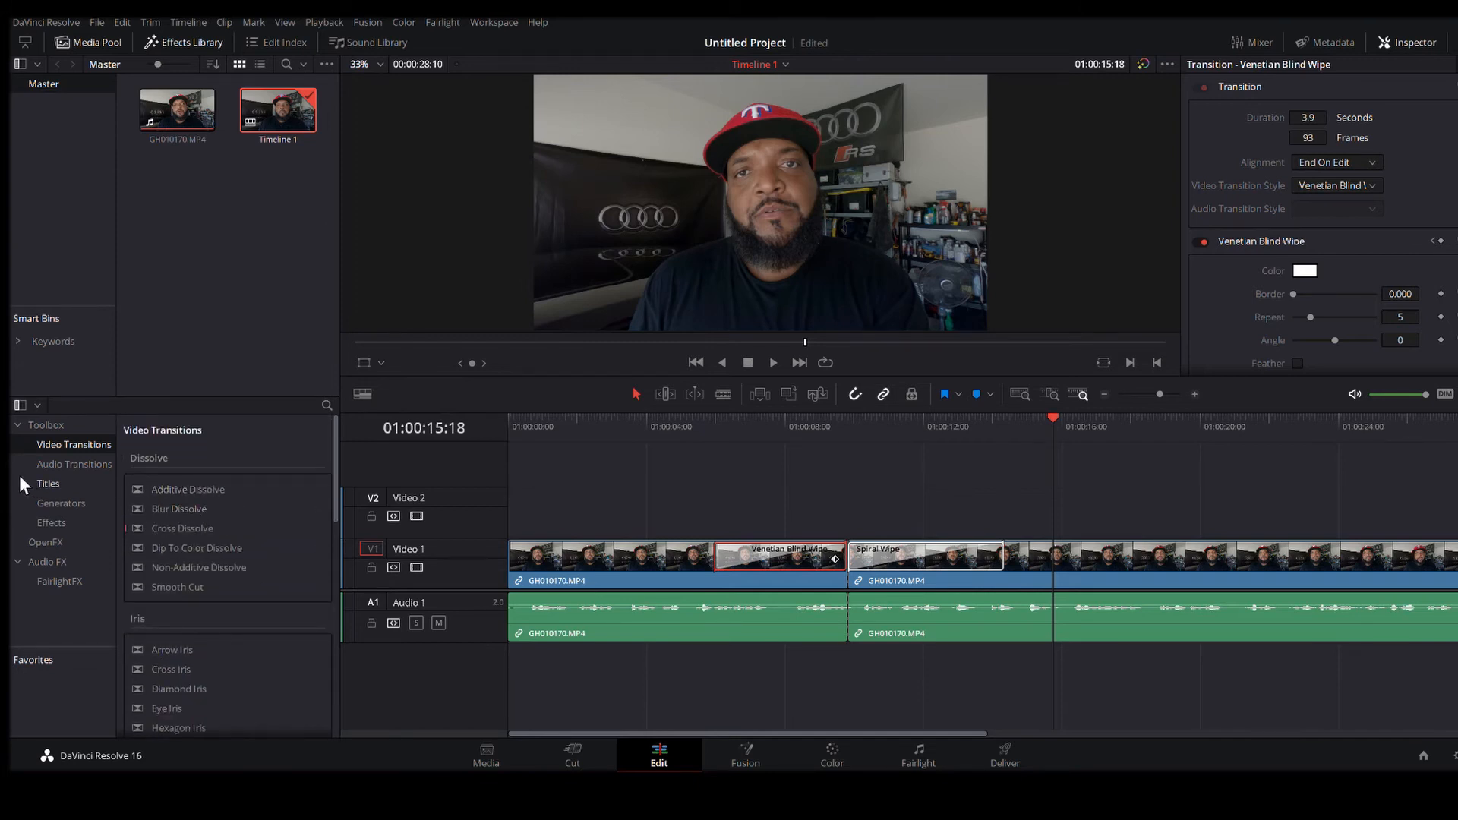
# Step: Place a Text title on Video 2 above the cut between the clips and set its text to "HM 2020"
pyautogui.click(42, 483)
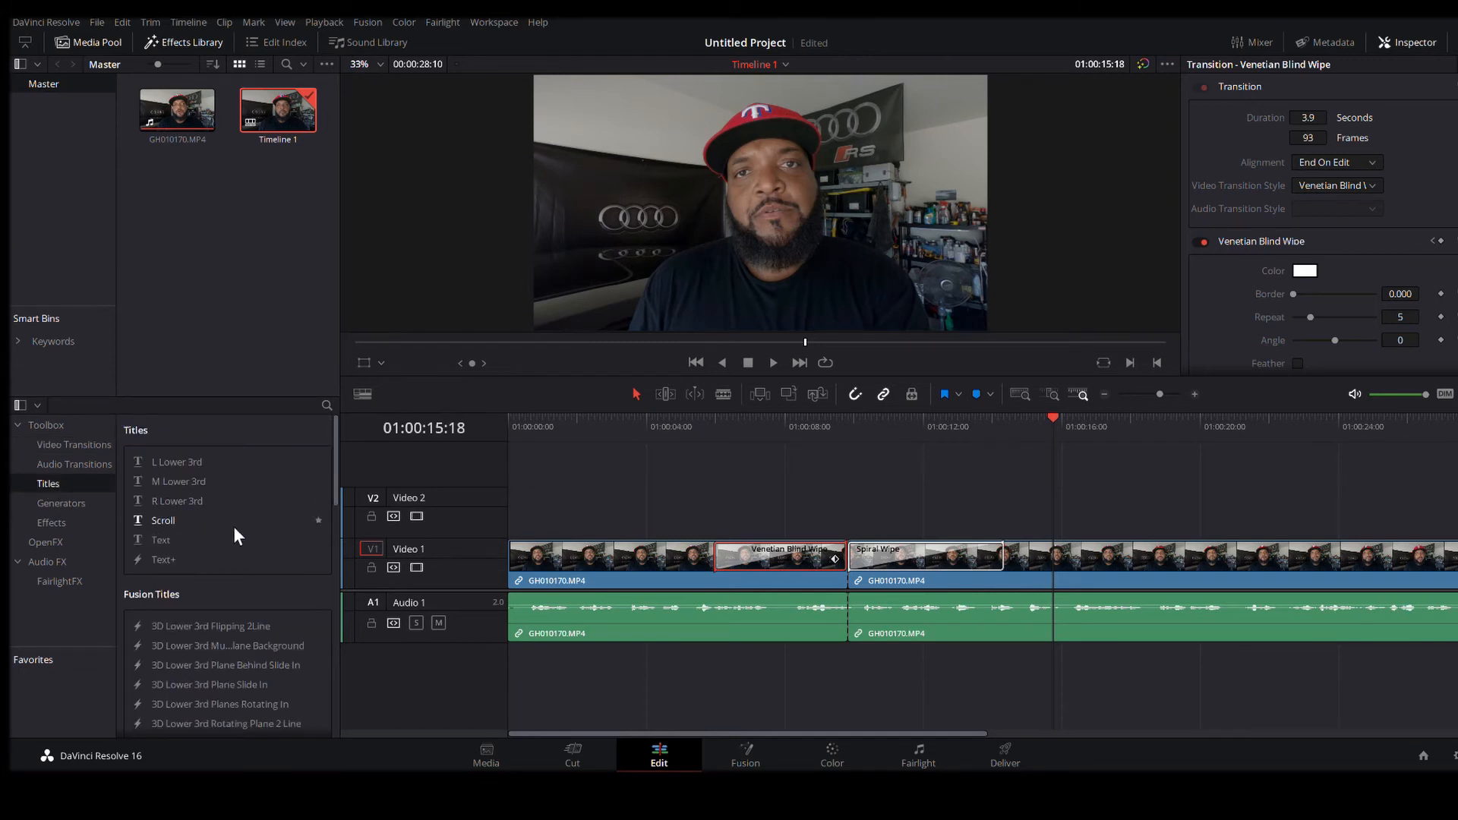
pyautogui.moveTo(159, 539); pyautogui.dragTo(763, 522)
pyautogui.click(783, 514)
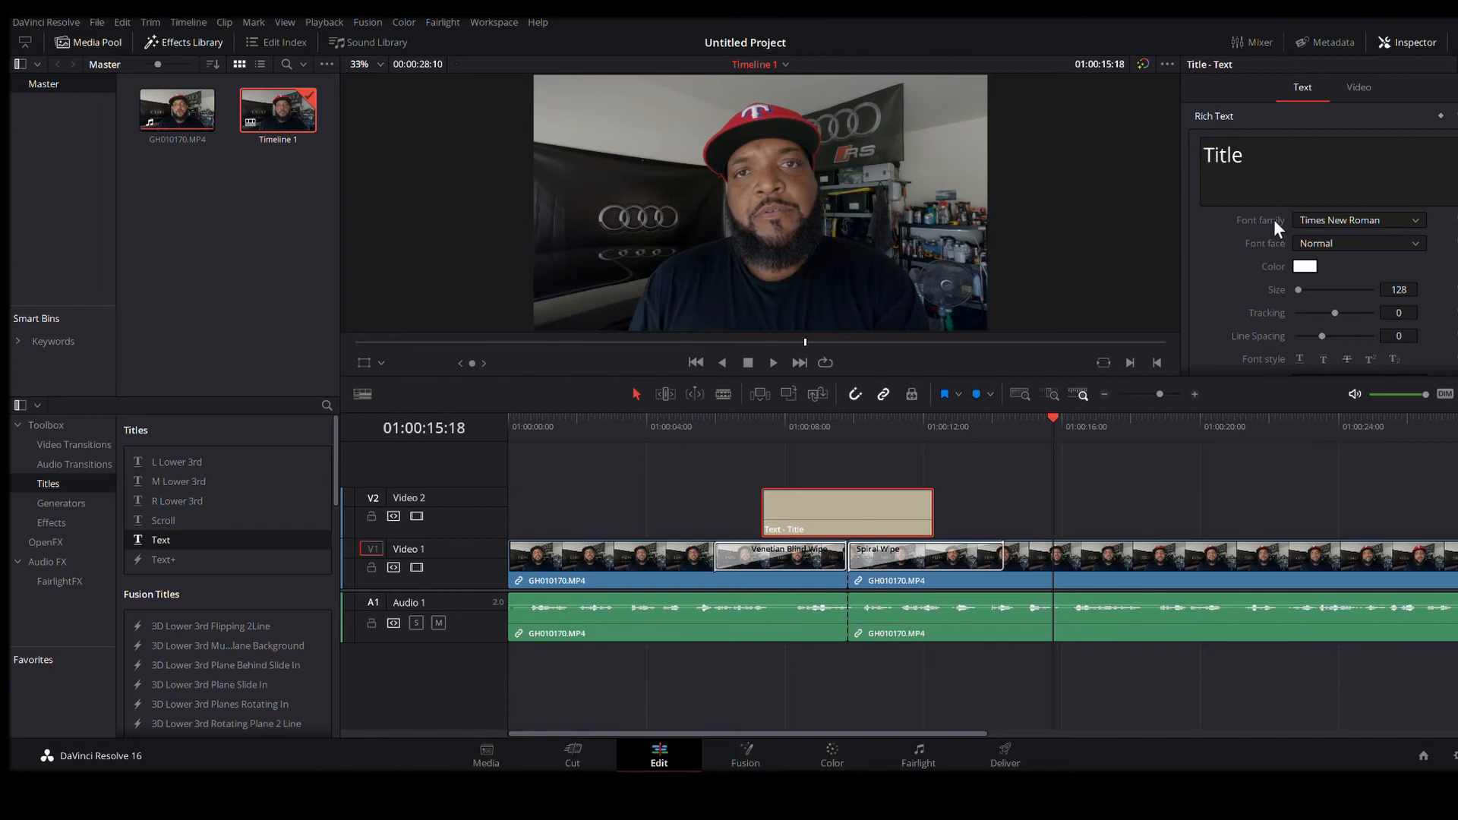
pyautogui.click(1249, 174)
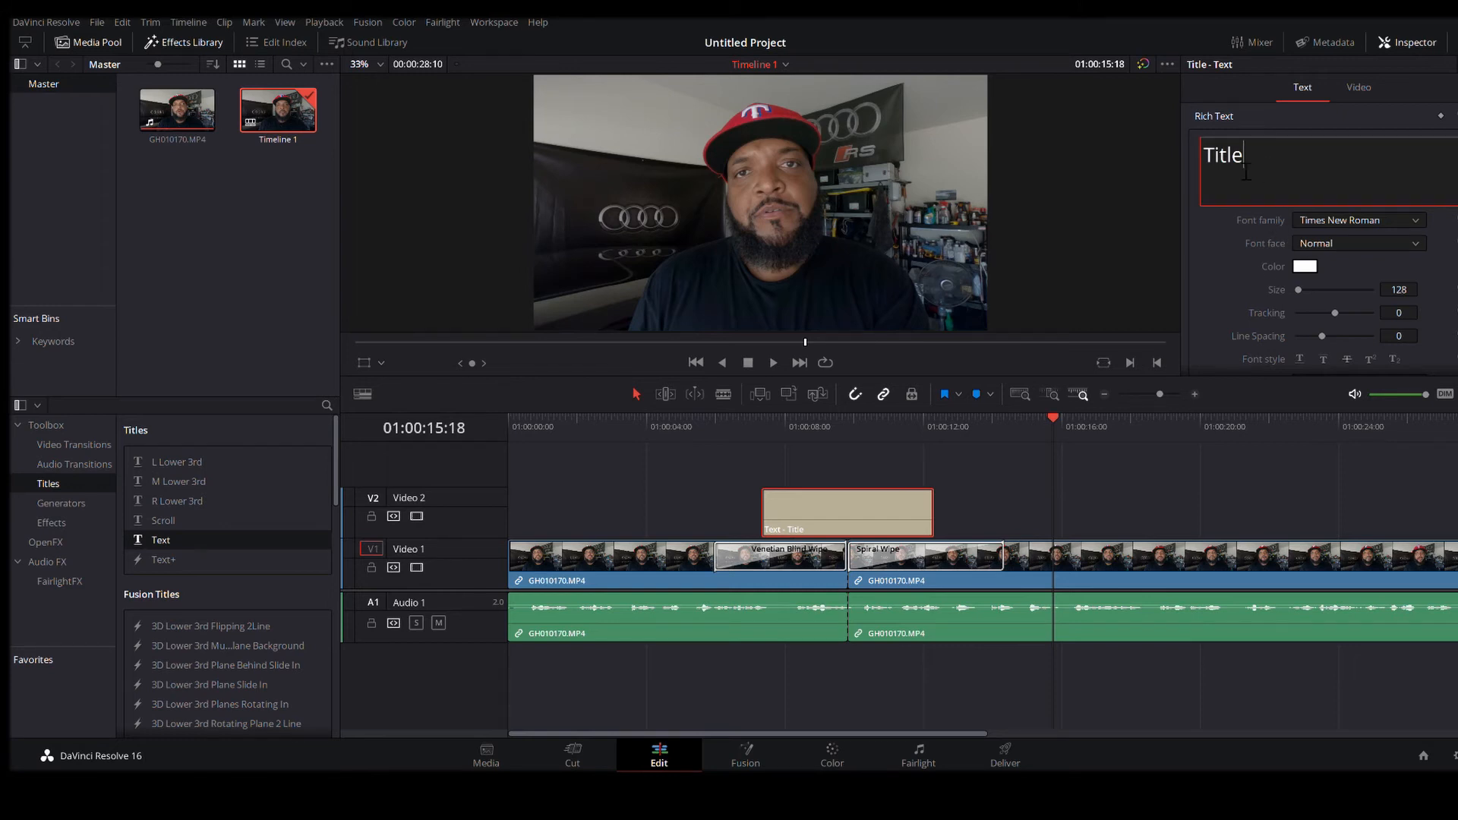
pyautogui.hotkey('ctrl', 'a')
pyautogui.write('HM 2020')
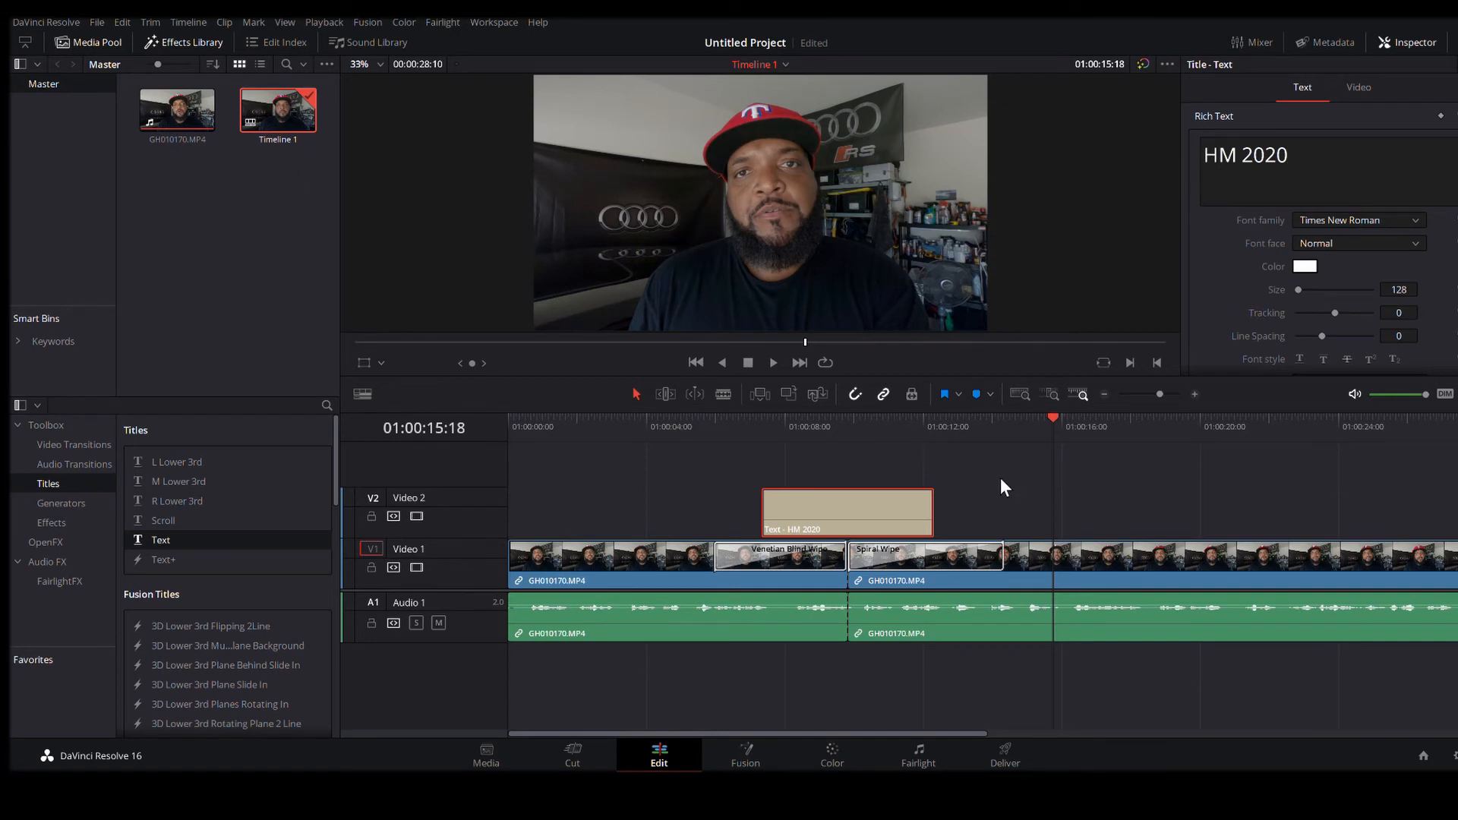
# Step: Play the HM 2020 title and both wipes from near the start of the first clip and return the playhead to 01:00:05:23
pyautogui.click(577, 422)
pyautogui.press('space')
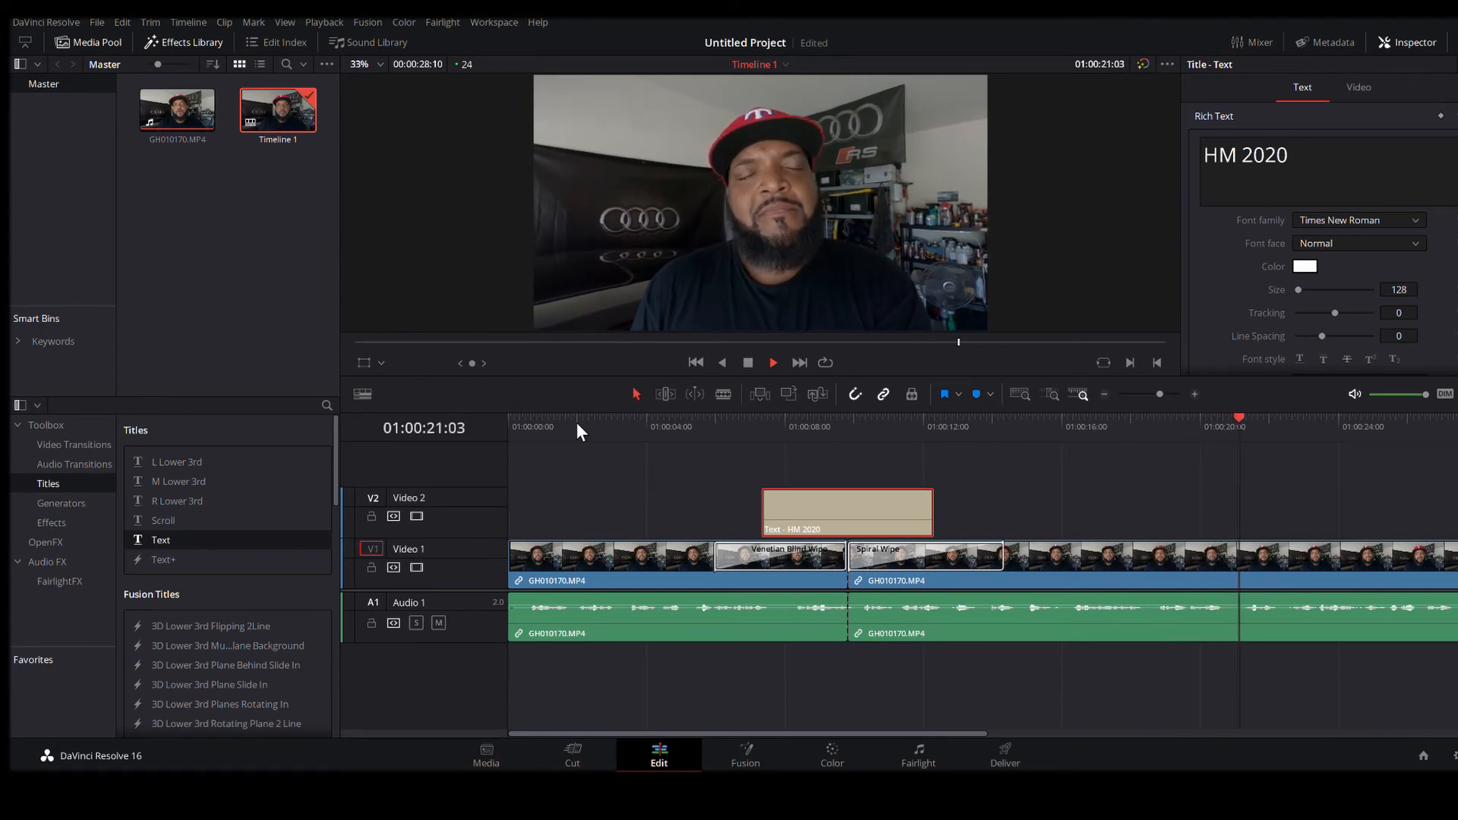
pyautogui.press('space')
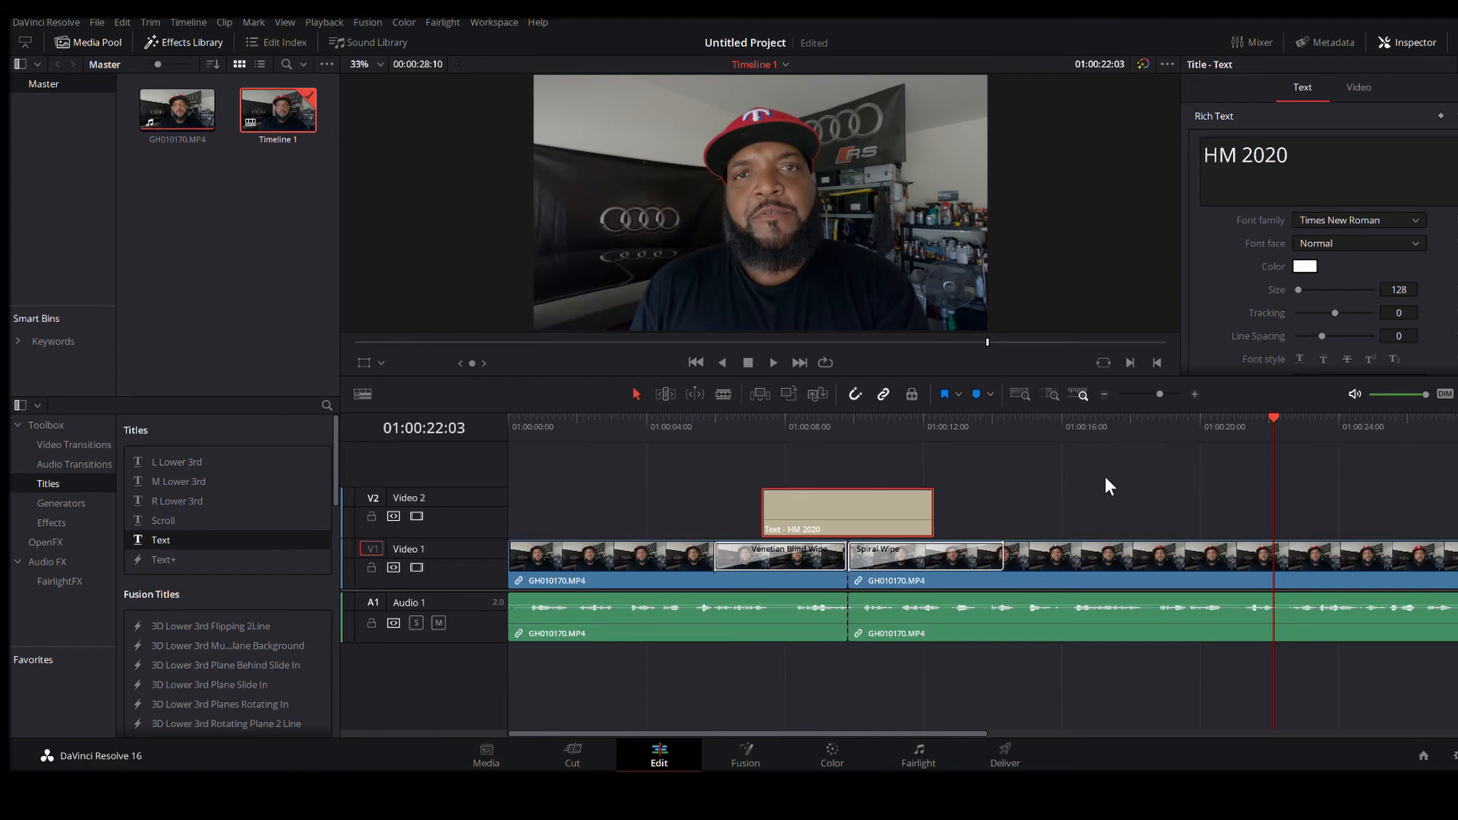
pyautogui.moveTo(772, 427); pyautogui.dragTo(716, 422)
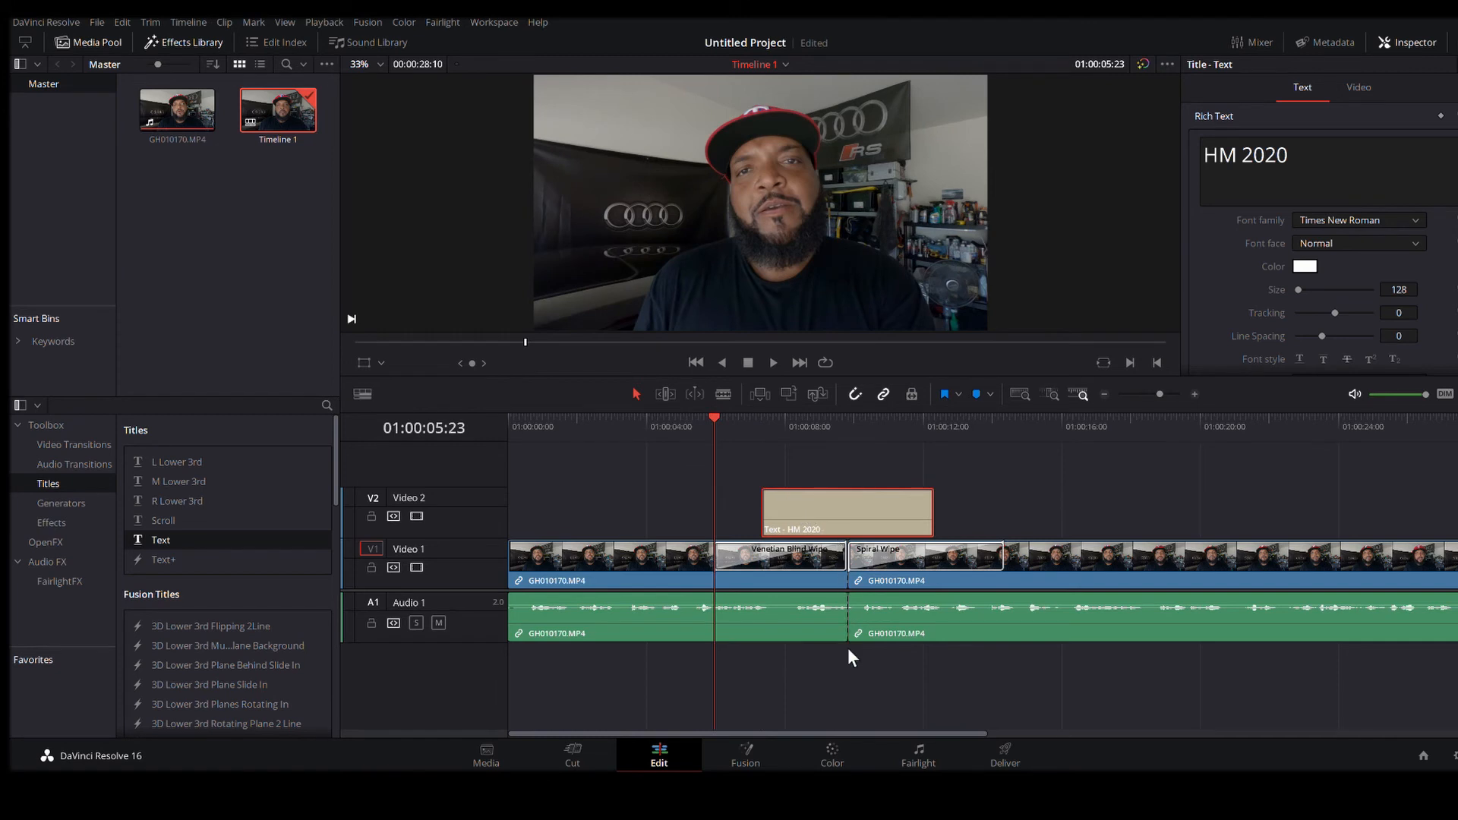
# Step: Delete the HM 2020 title, the Venetian Blind Wipe and the Spiral Wipe from the timeline
pyautogui.press('Delete')
pyautogui.click(780, 561)
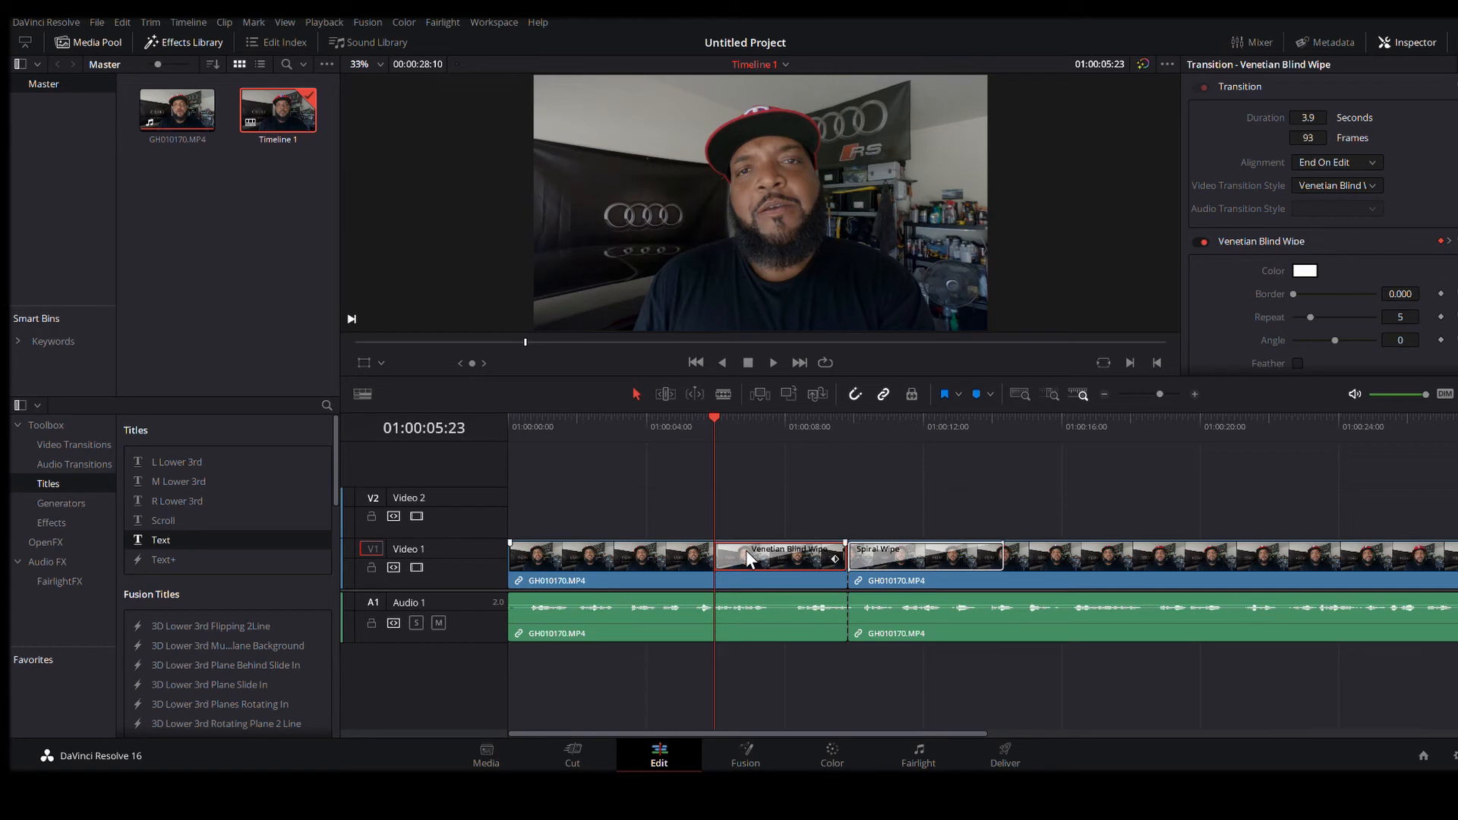
pyautogui.press('Delete')
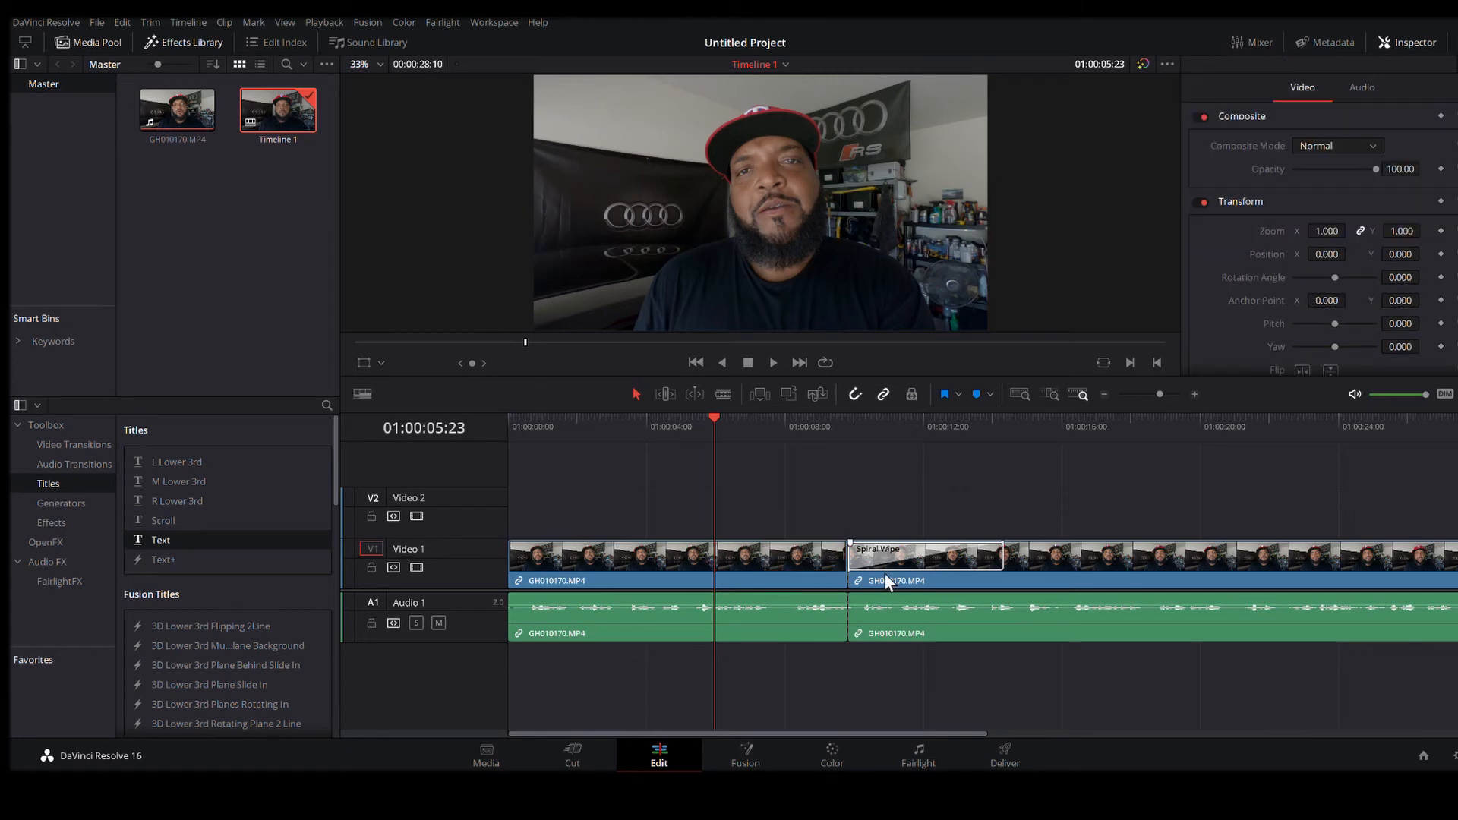
pyautogui.click(878, 557)
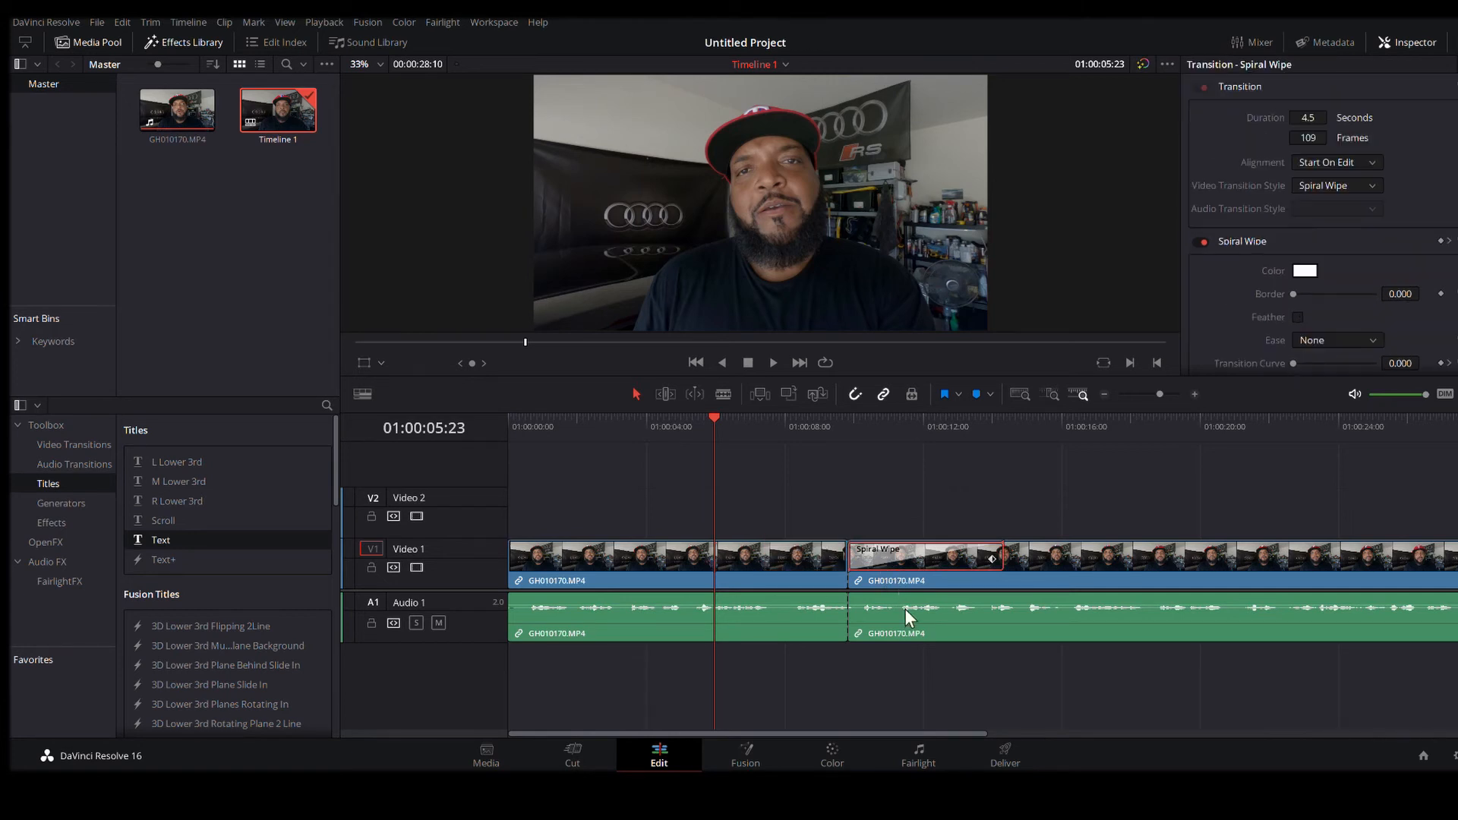
pyautogui.press('Delete')
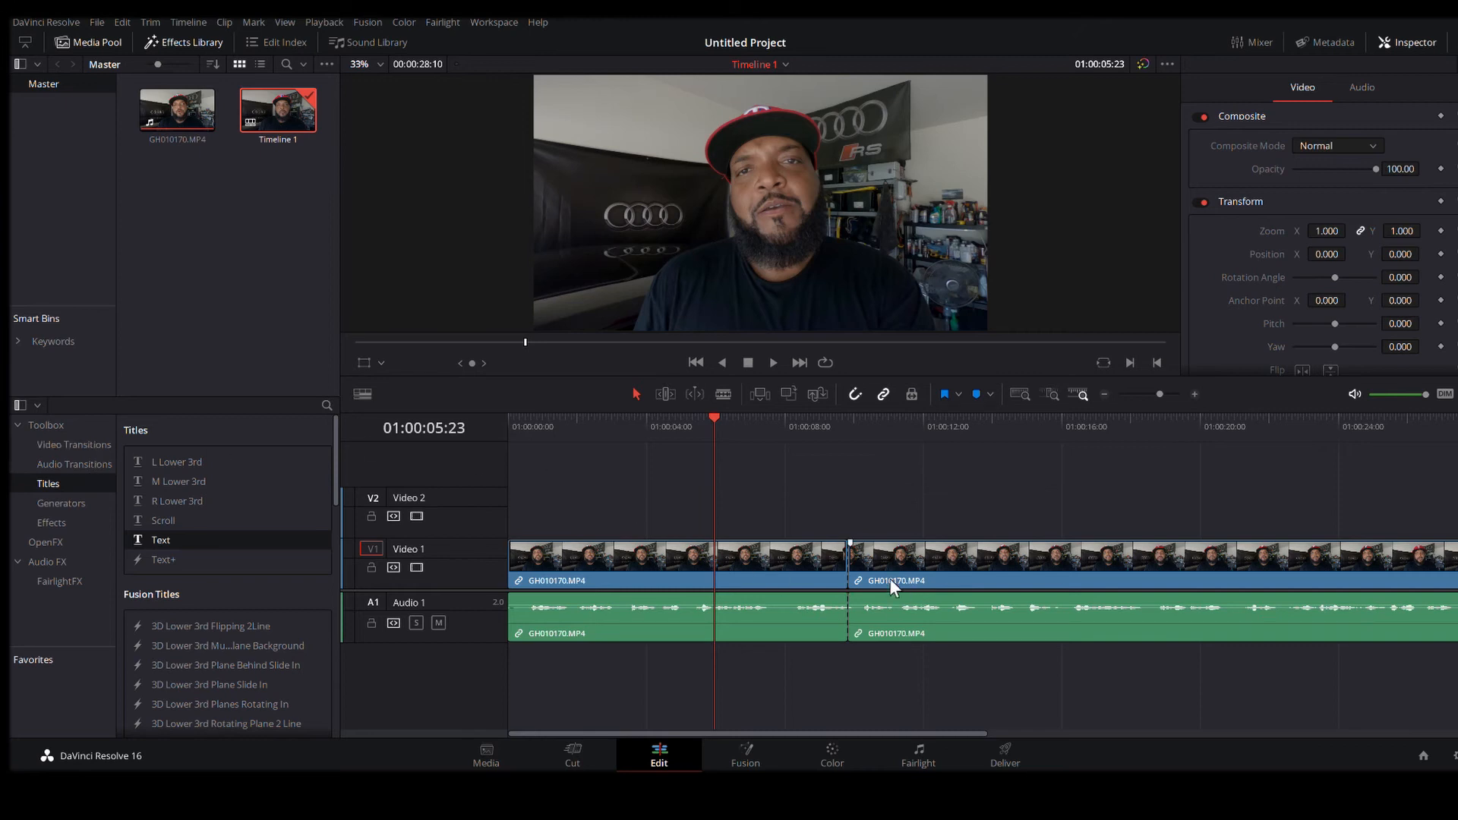
# Step: Move the second clip away from the first on the timeline, leaving a gap of about 6 seconds
pyautogui.moveTo(876, 580); pyautogui.dragTo(1105, 580)
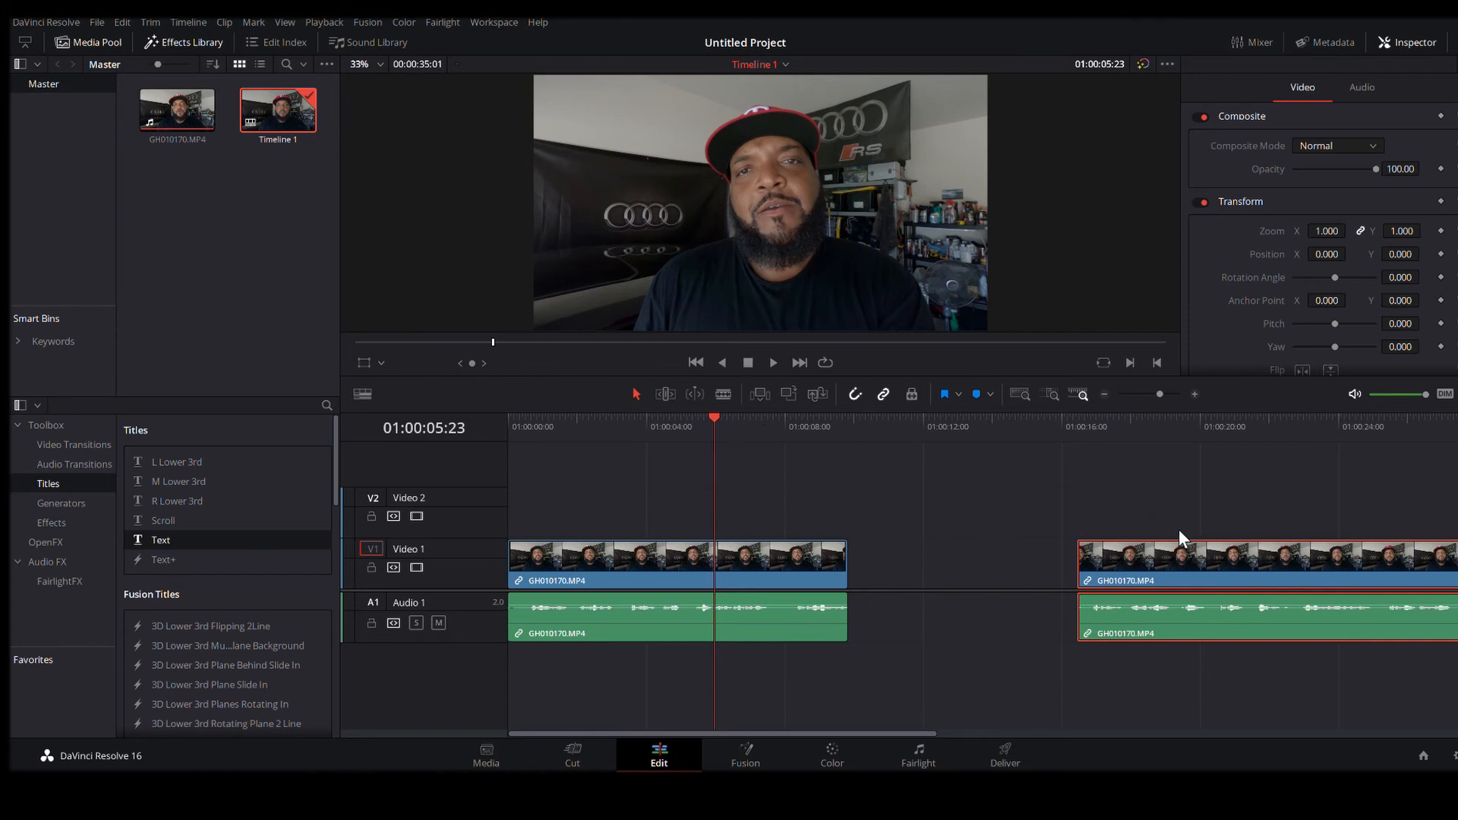
pyautogui.click(1081, 598)
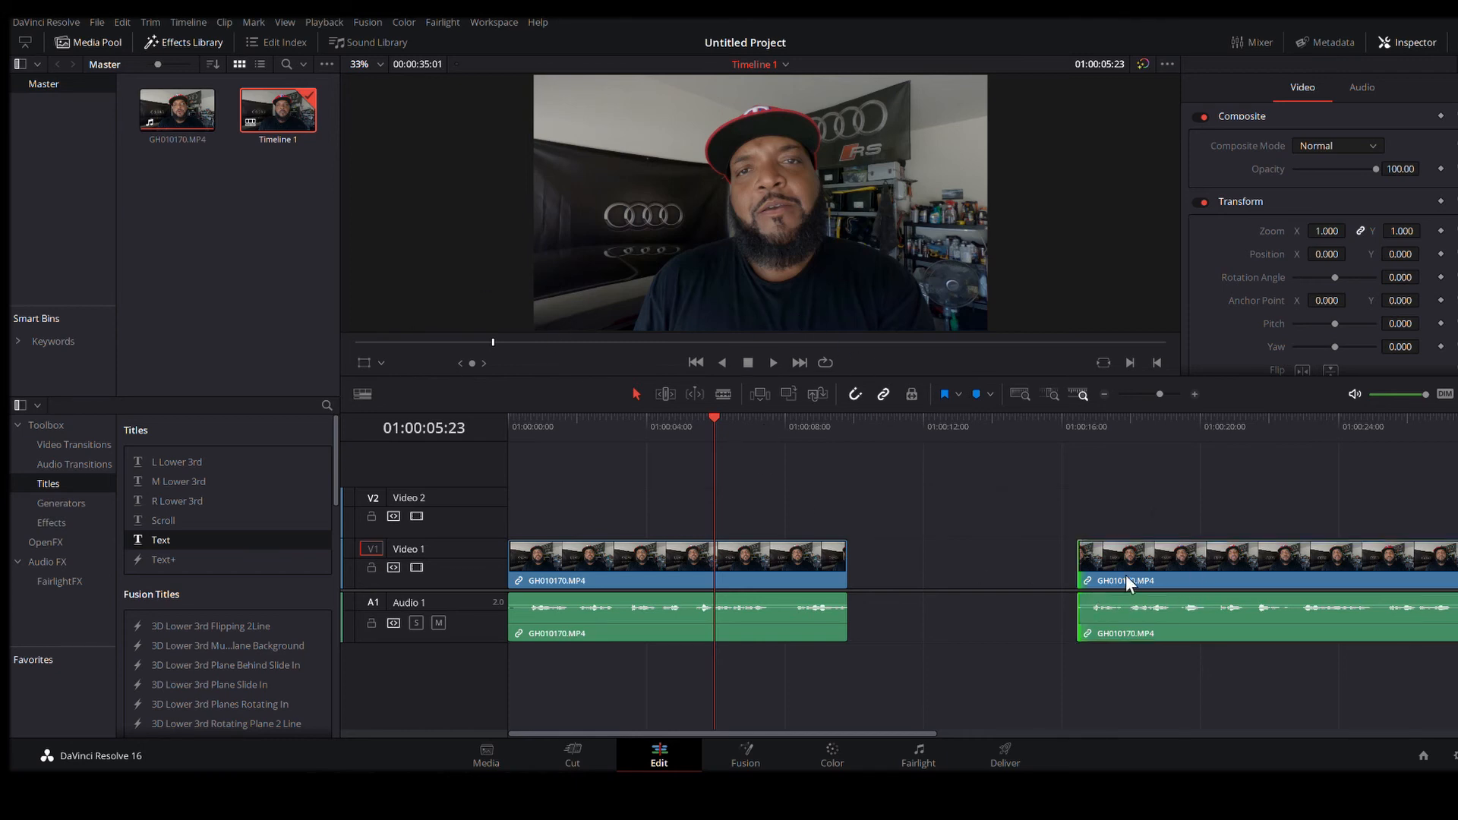
pyautogui.moveTo(1111, 574); pyautogui.dragTo(921, 568)
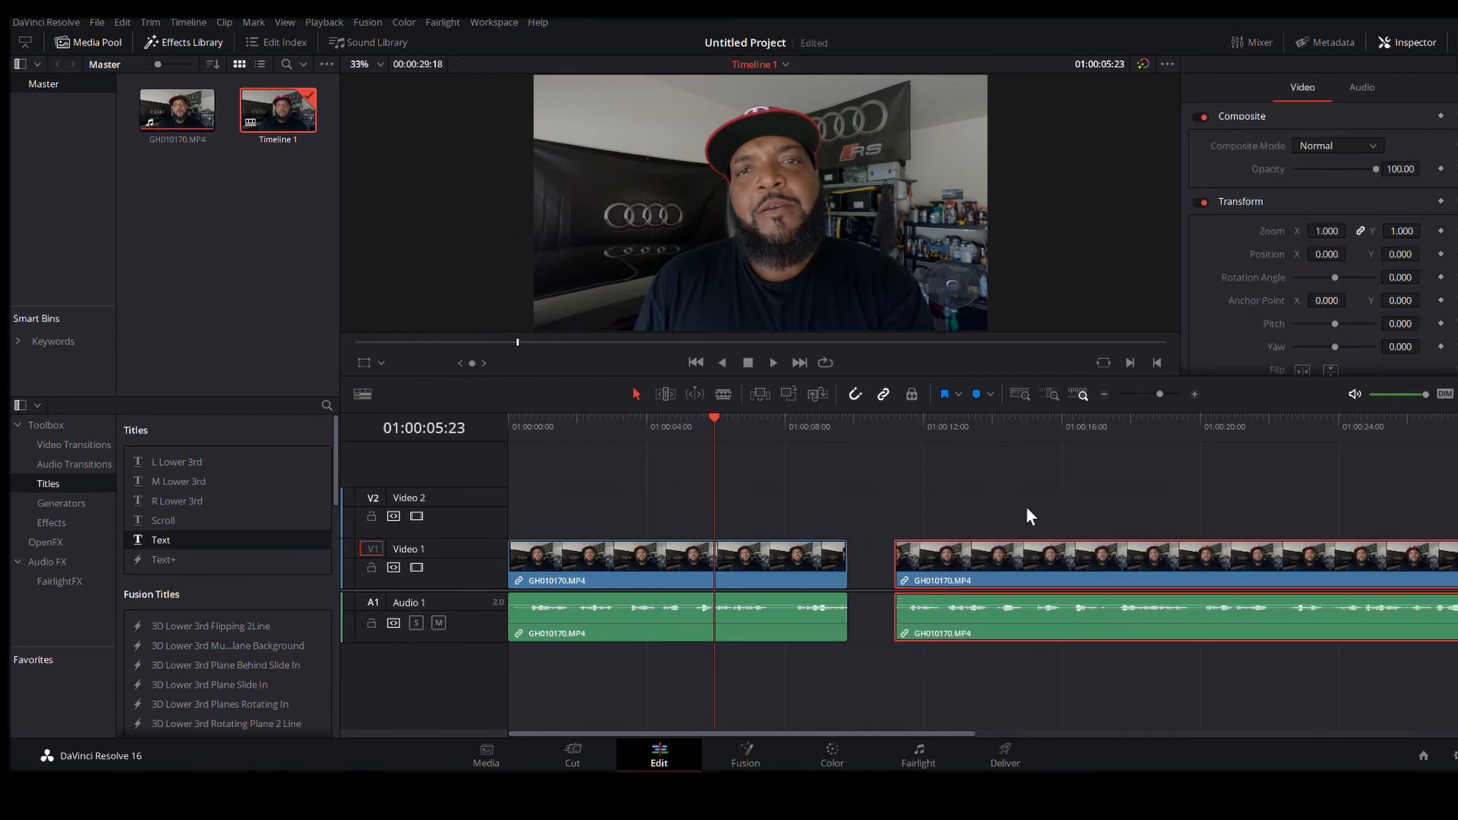
pyautogui.moveTo(1051, 571); pyautogui.dragTo(1232, 581)
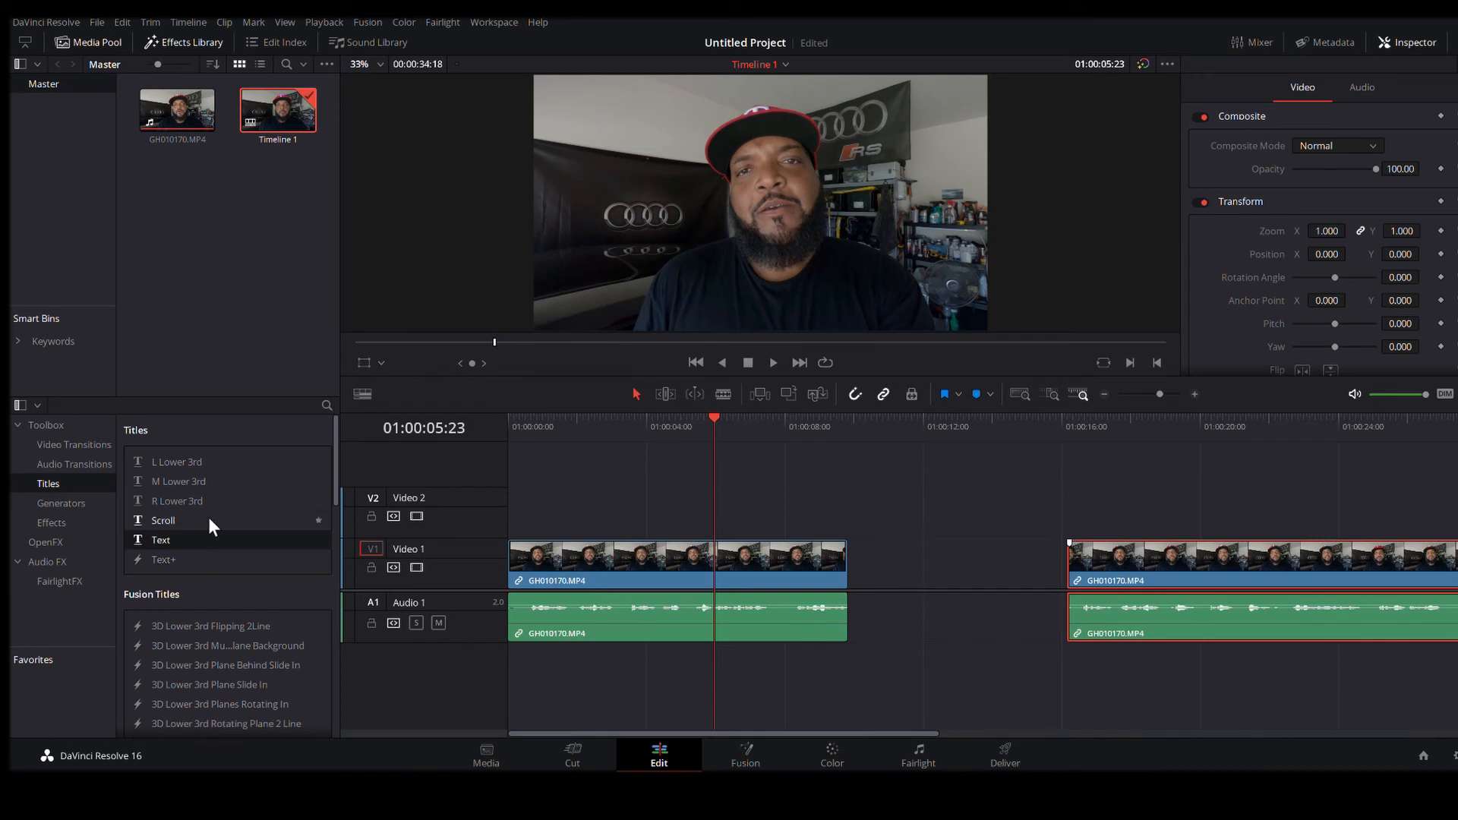
# Step: Place the 3D Lower 3rd Flipping 2Line title directly after the first clip on Video 1 and move the second clip against its end
pyautogui.scroll(-1, 246, 470)
pyautogui.scroll(1, 244, 468)
pyautogui.moveTo(189, 621); pyautogui.dragTo(876, 575)
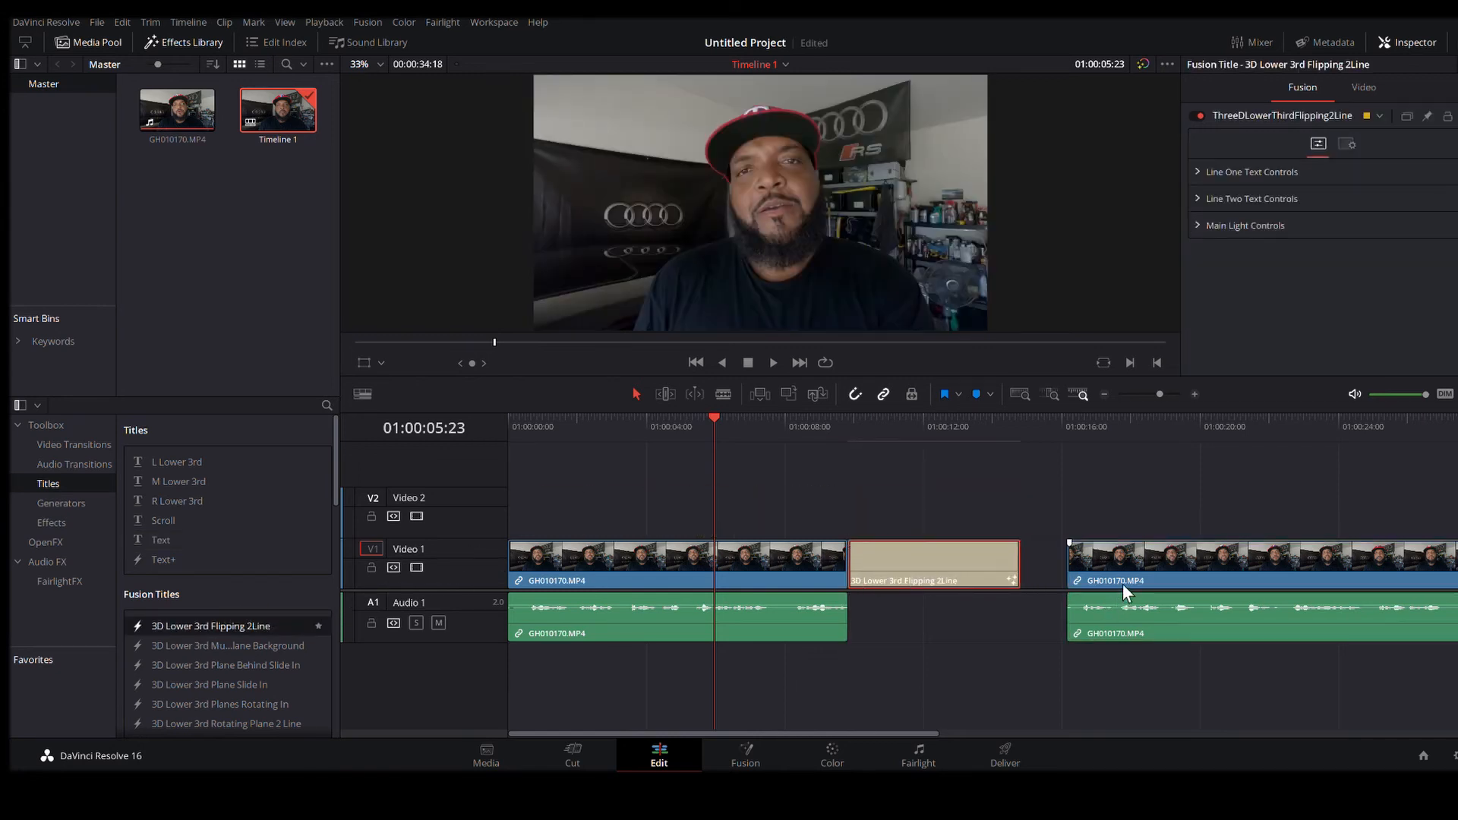
pyautogui.moveTo(1122, 583); pyautogui.dragTo(1085, 575)
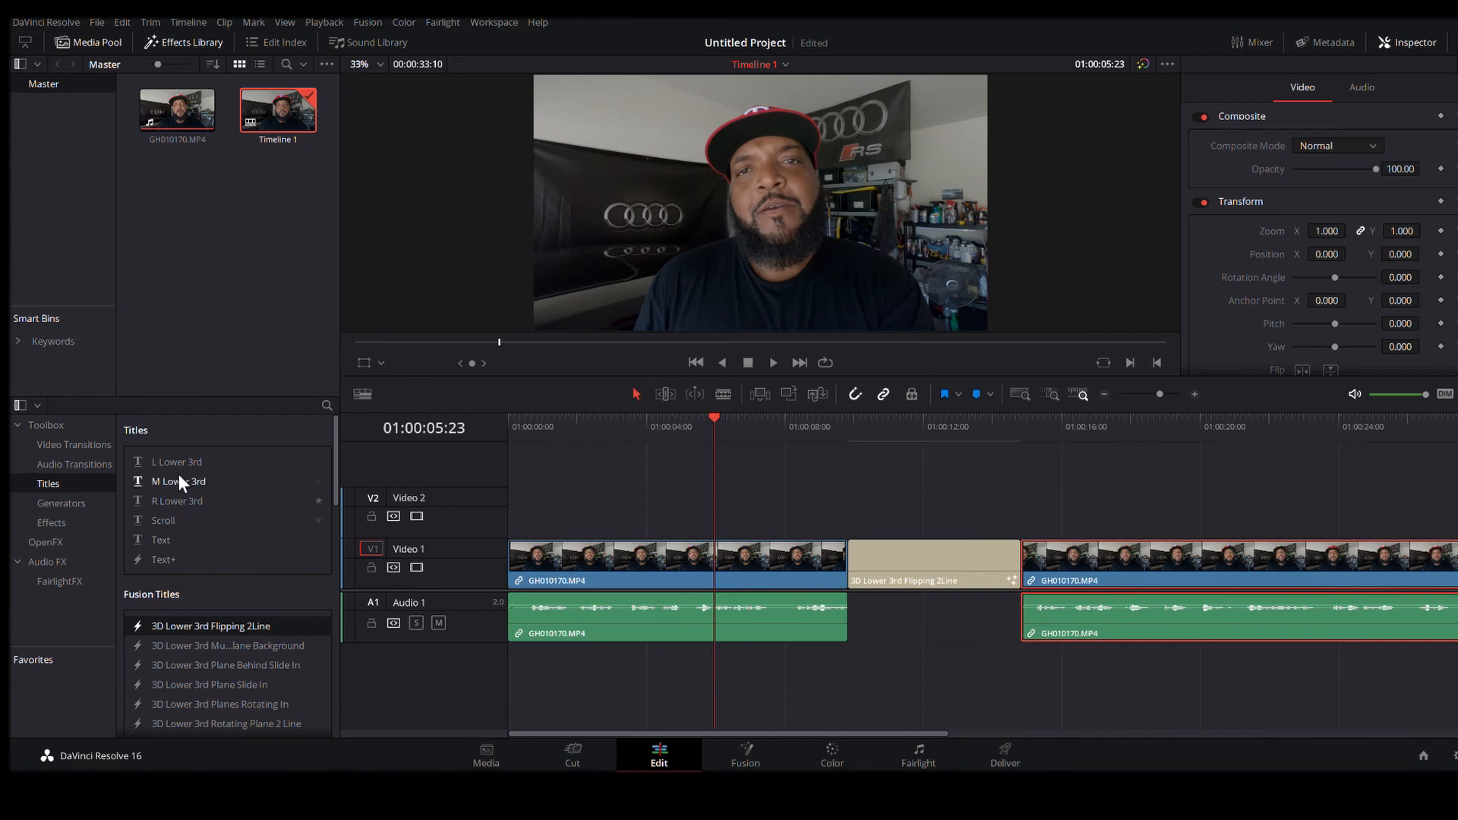
# Step: Place an R Lower 3rd title on Video 2 at the second clip's start and view the Flipping 2Line title at 01:00:11:11
pyautogui.moveTo(167, 493); pyautogui.dragTo(1023, 516)
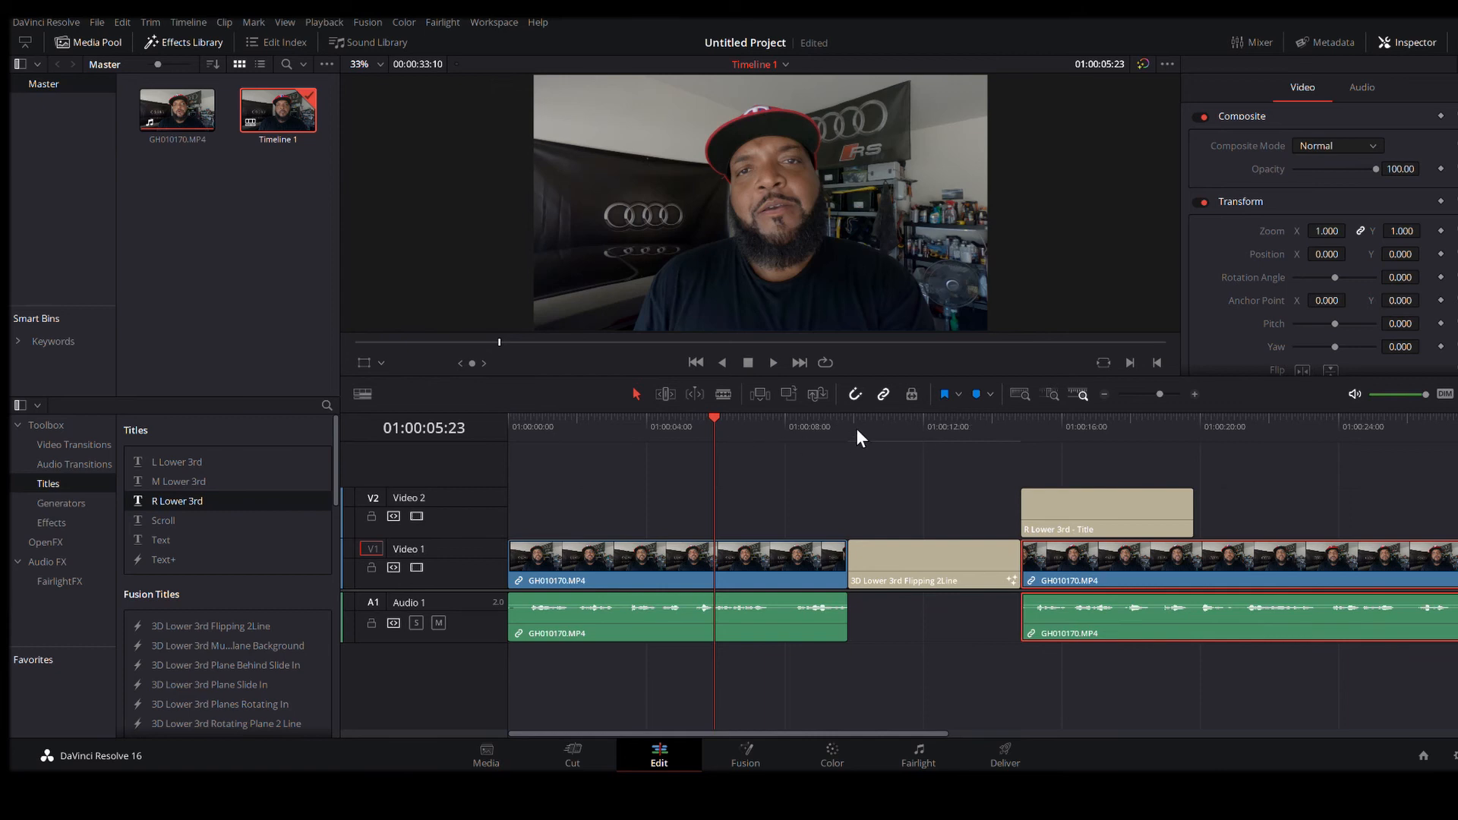
pyautogui.moveTo(856, 429); pyautogui.dragTo(904, 430)
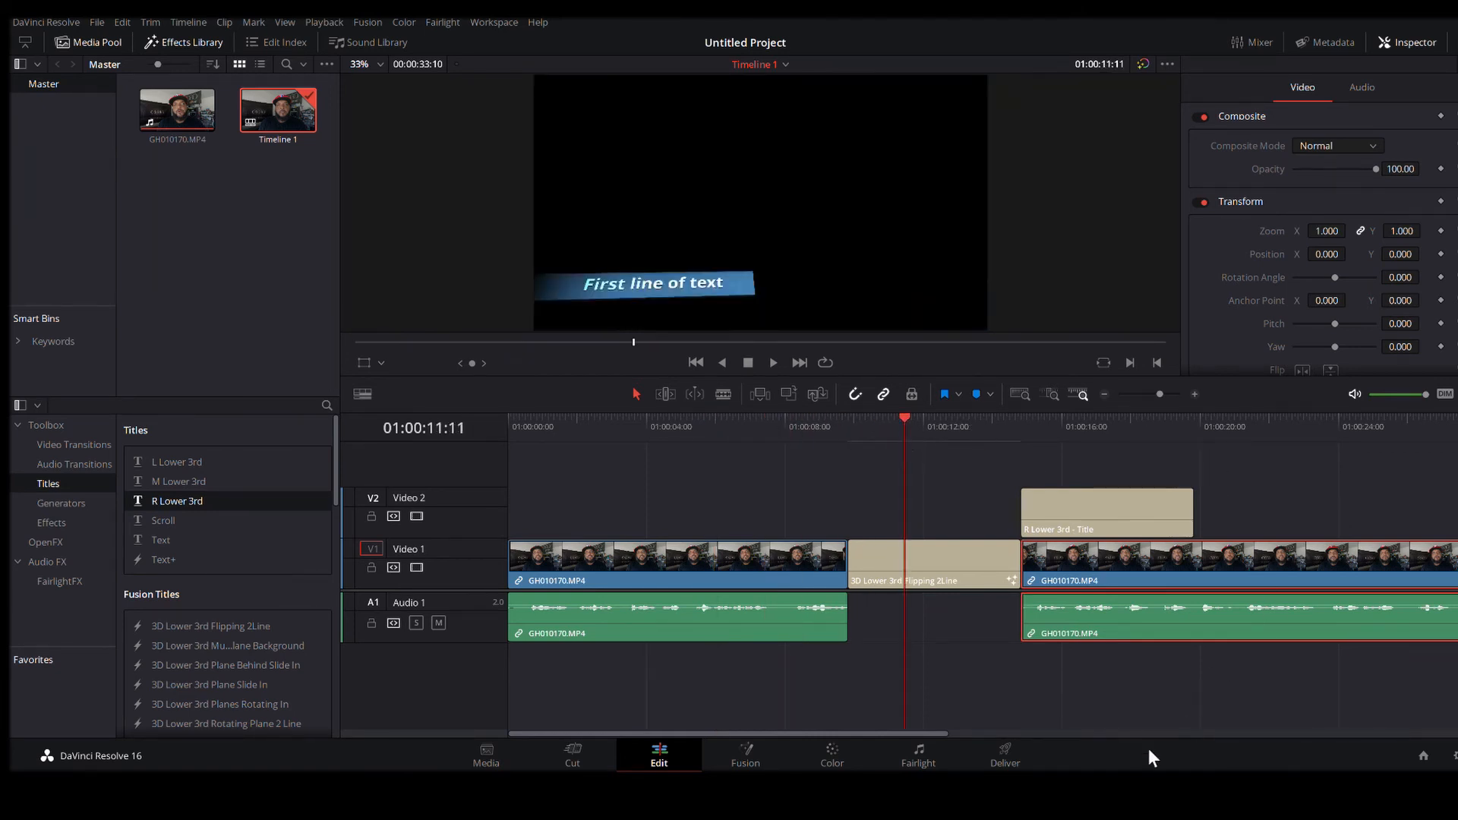
# Step: Place Title Zipper on Video 2 from about 01:00:23 and Title Rise Fade shortly after it, near the second clip's end
pyautogui.moveTo(872, 735); pyautogui.dragTo(1065, 735)
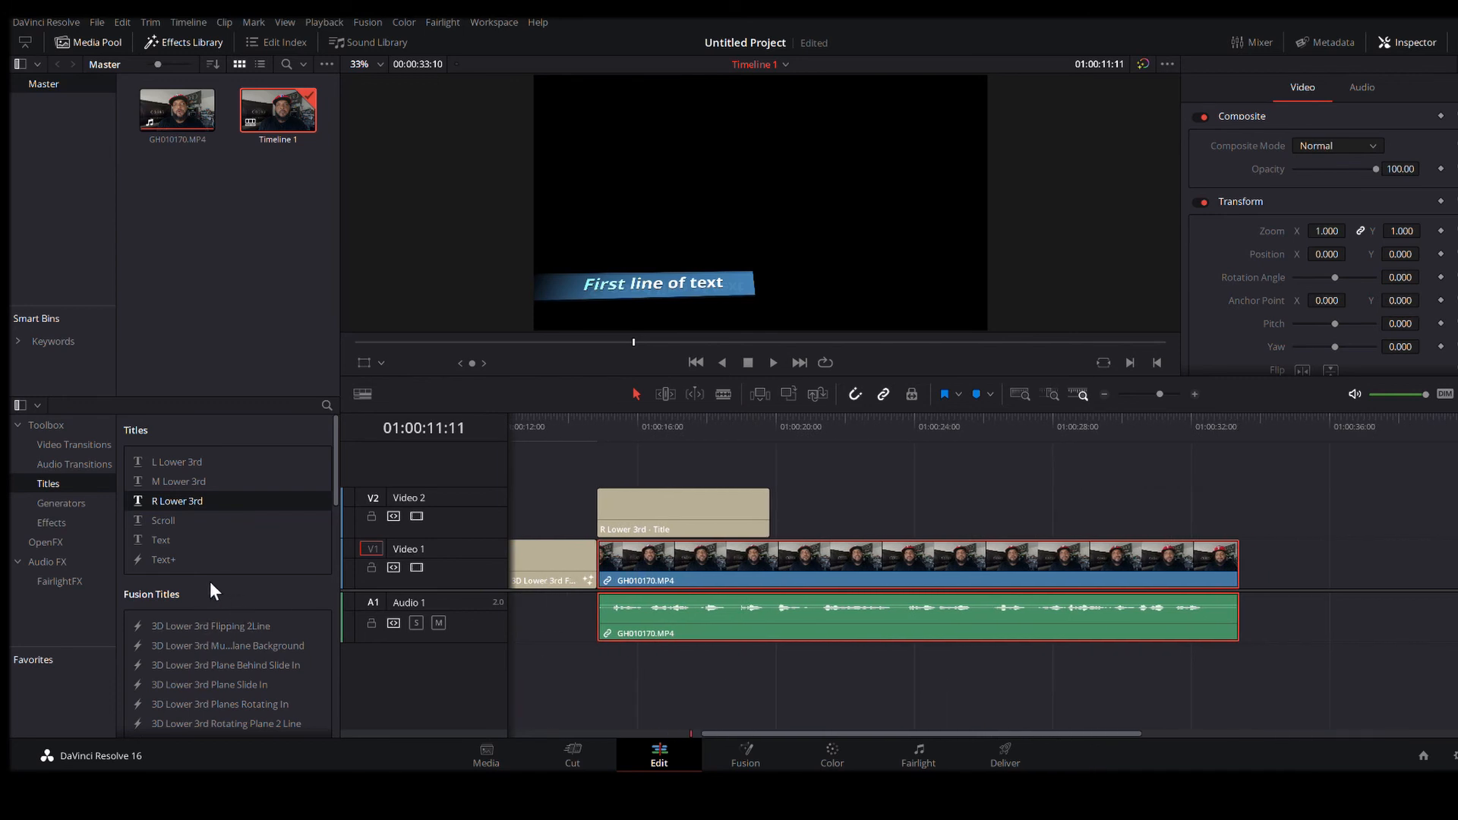
pyautogui.scroll(-4, 261, 632)
pyautogui.scroll(-5, 261, 633)
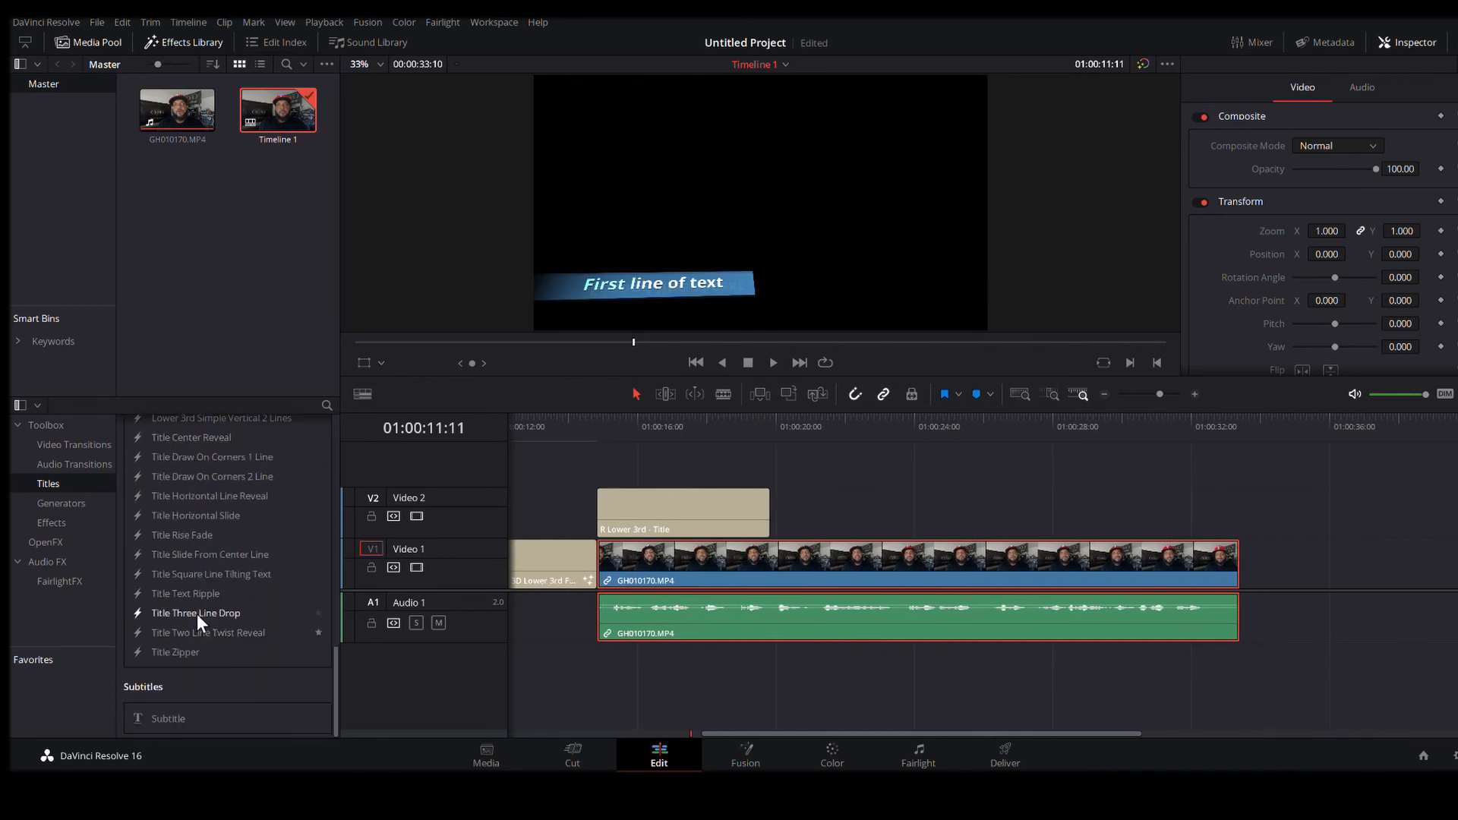
pyautogui.moveTo(166, 653); pyautogui.dragTo(858, 517)
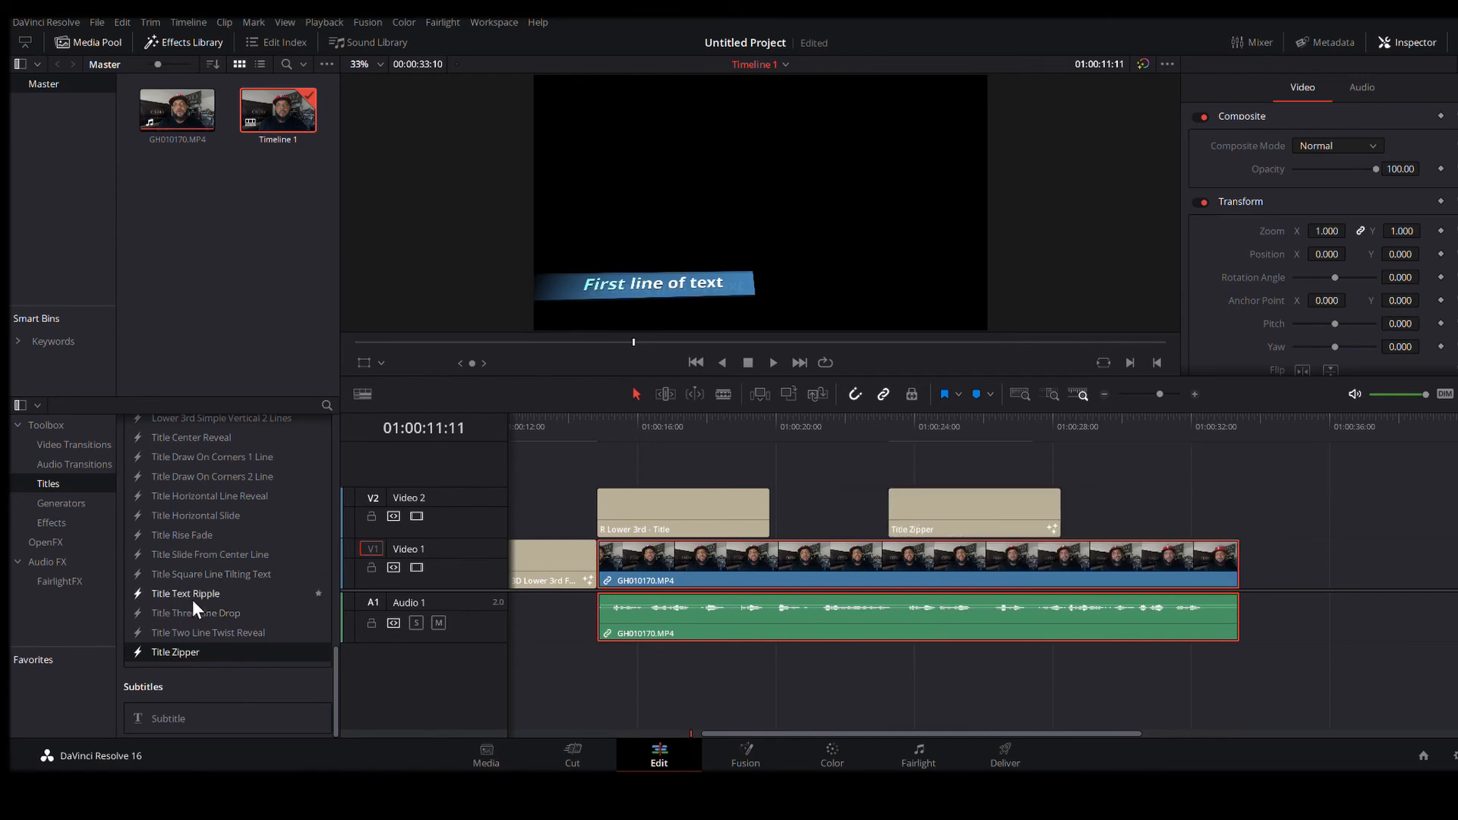
pyautogui.scroll(1, 192, 599)
pyautogui.moveTo(199, 558); pyautogui.dragTo(1122, 524)
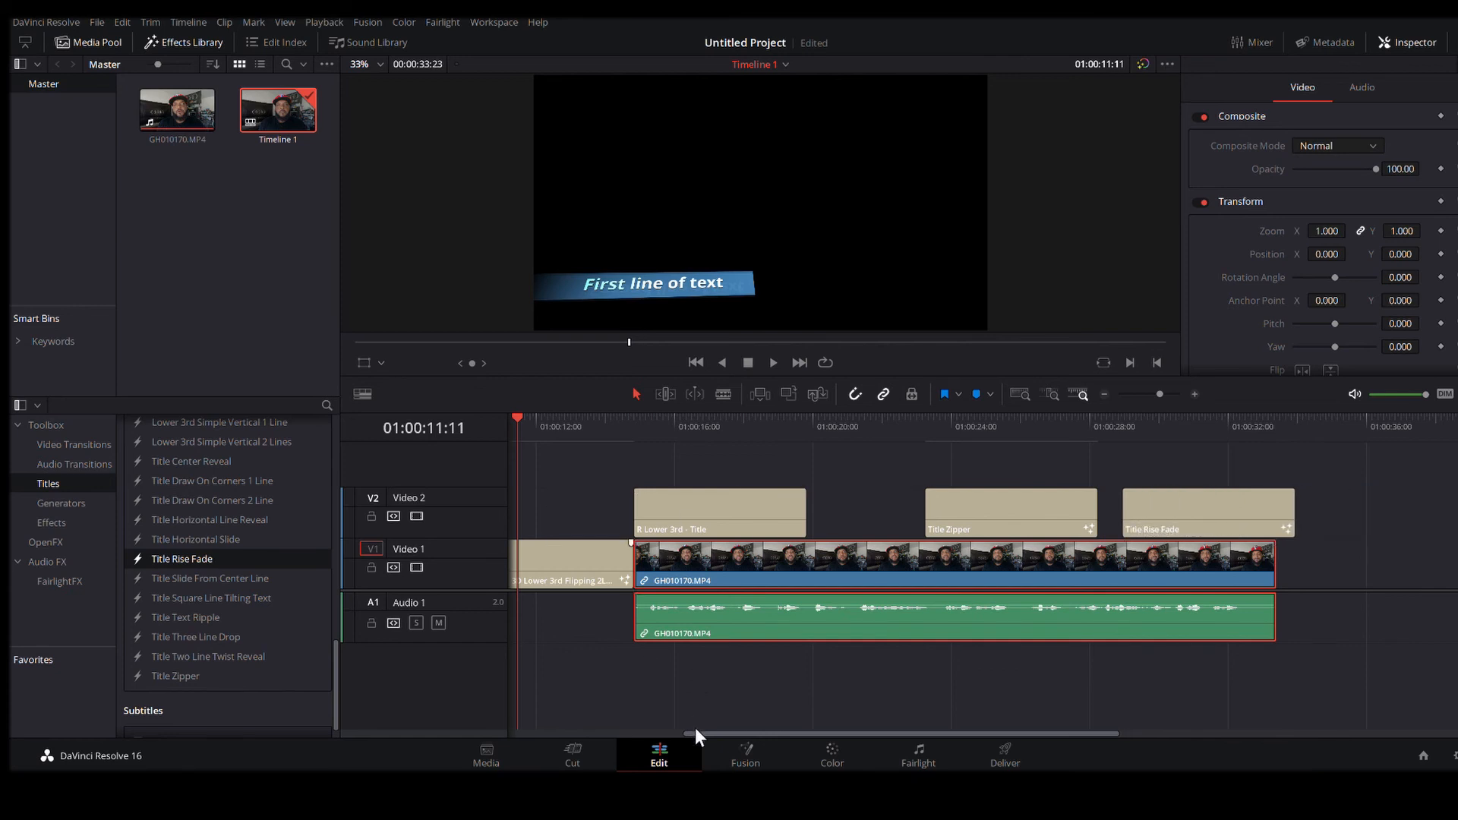
# Step: Place the Title Slide From Center Line preset on Video 2 at the start of the timeline, above the first clip
pyautogui.moveTo(701, 732); pyautogui.dragTo(501, 732)
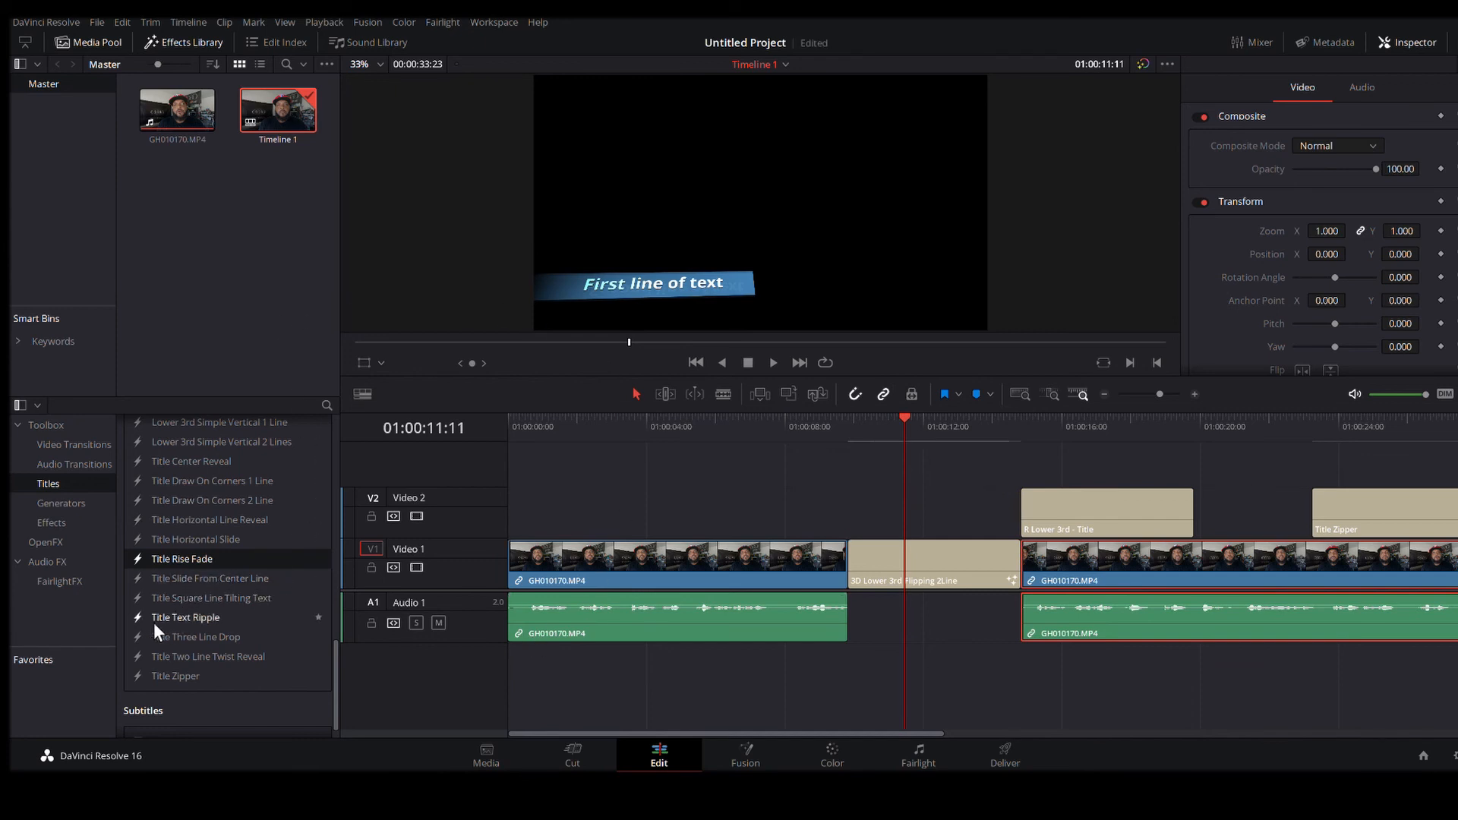
pyautogui.moveTo(179, 614); pyautogui.dragTo(595, 676)
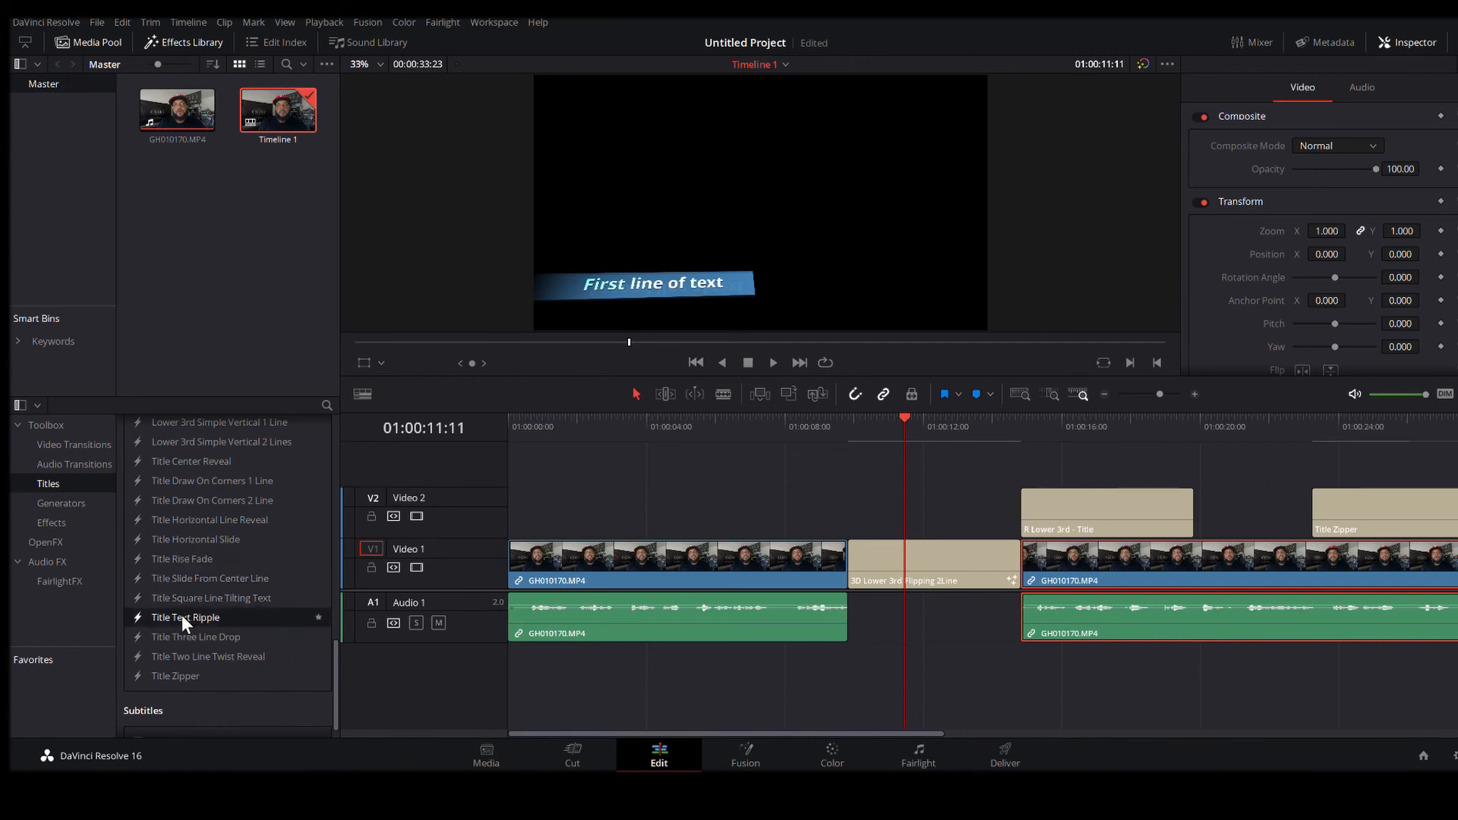
pyautogui.moveTo(180, 615); pyautogui.dragTo(506, 516)
pyautogui.moveTo(240, 581); pyautogui.dragTo(519, 523)
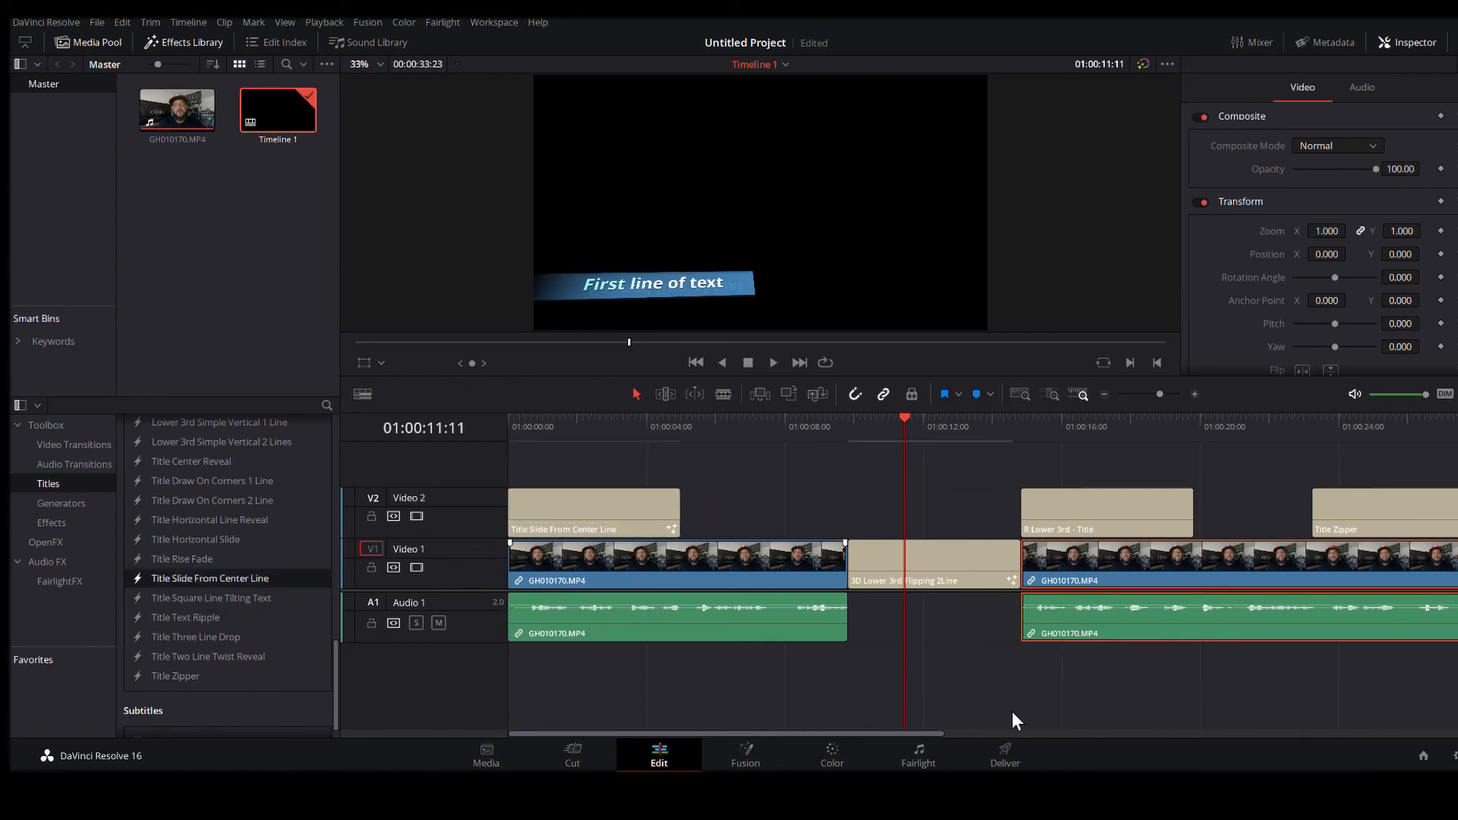
# Step: Set up the timeline's export with the YouTube 1080p preset, changing it to 3840 x 2160 Ultra HD, 30 (3:2) frame rate and MP4 format
pyautogui.click(1004, 745)
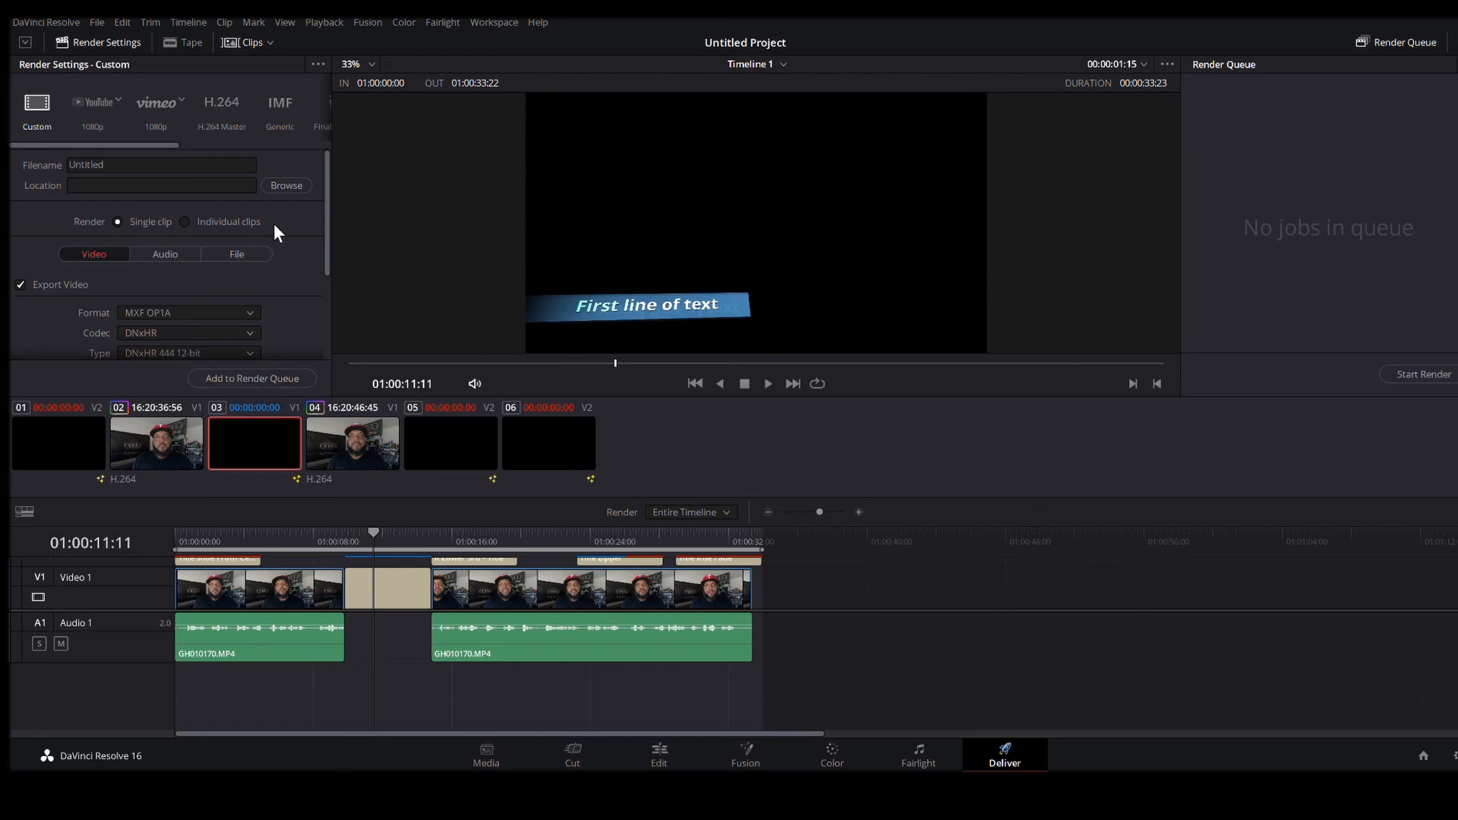
pyautogui.click(94, 97)
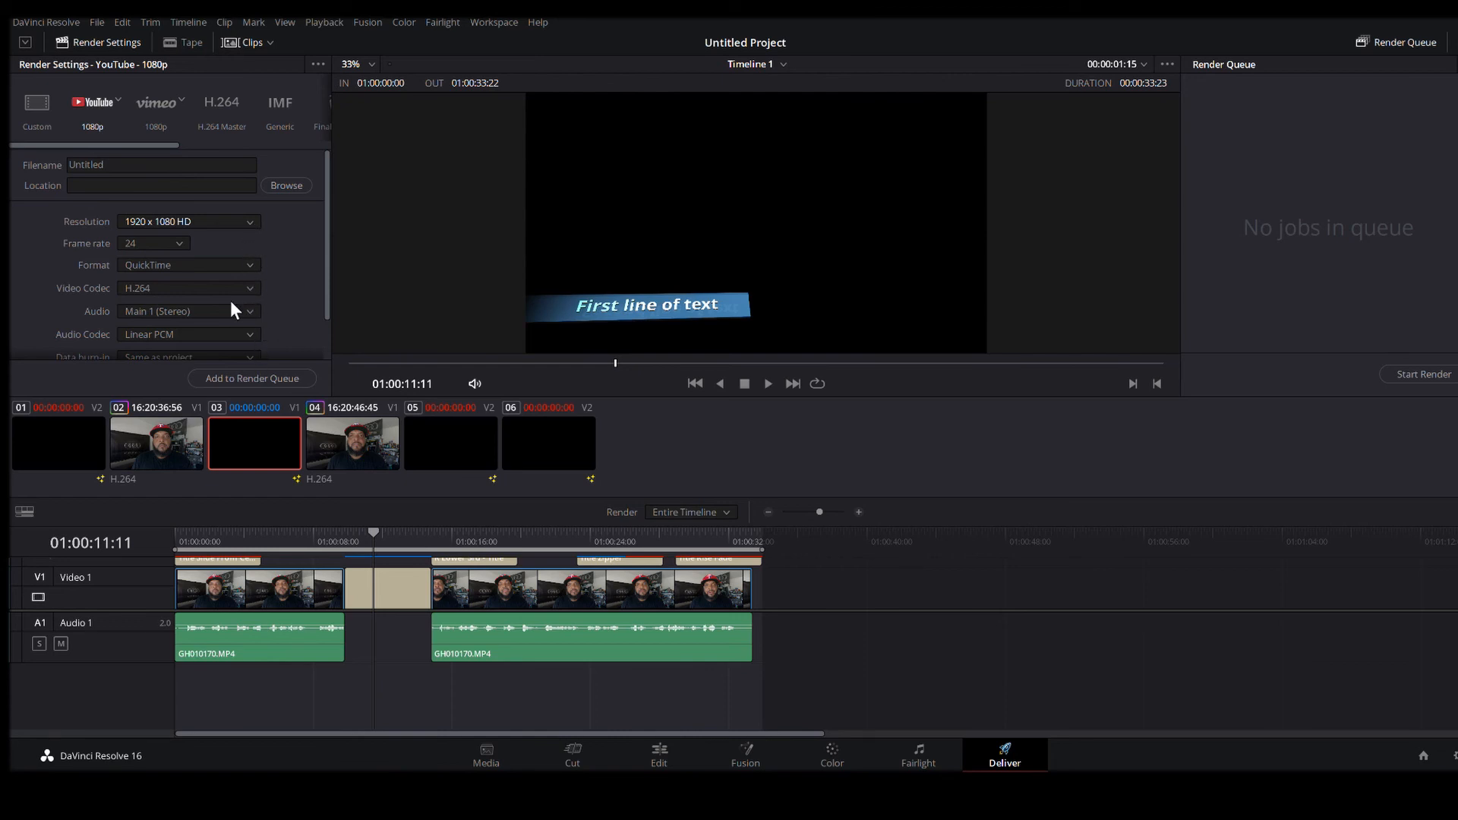
pyautogui.click(189, 299)
pyautogui.click(181, 342)
pyautogui.click(202, 298)
pyautogui.click(141, 299)
pyautogui.click(243, 259)
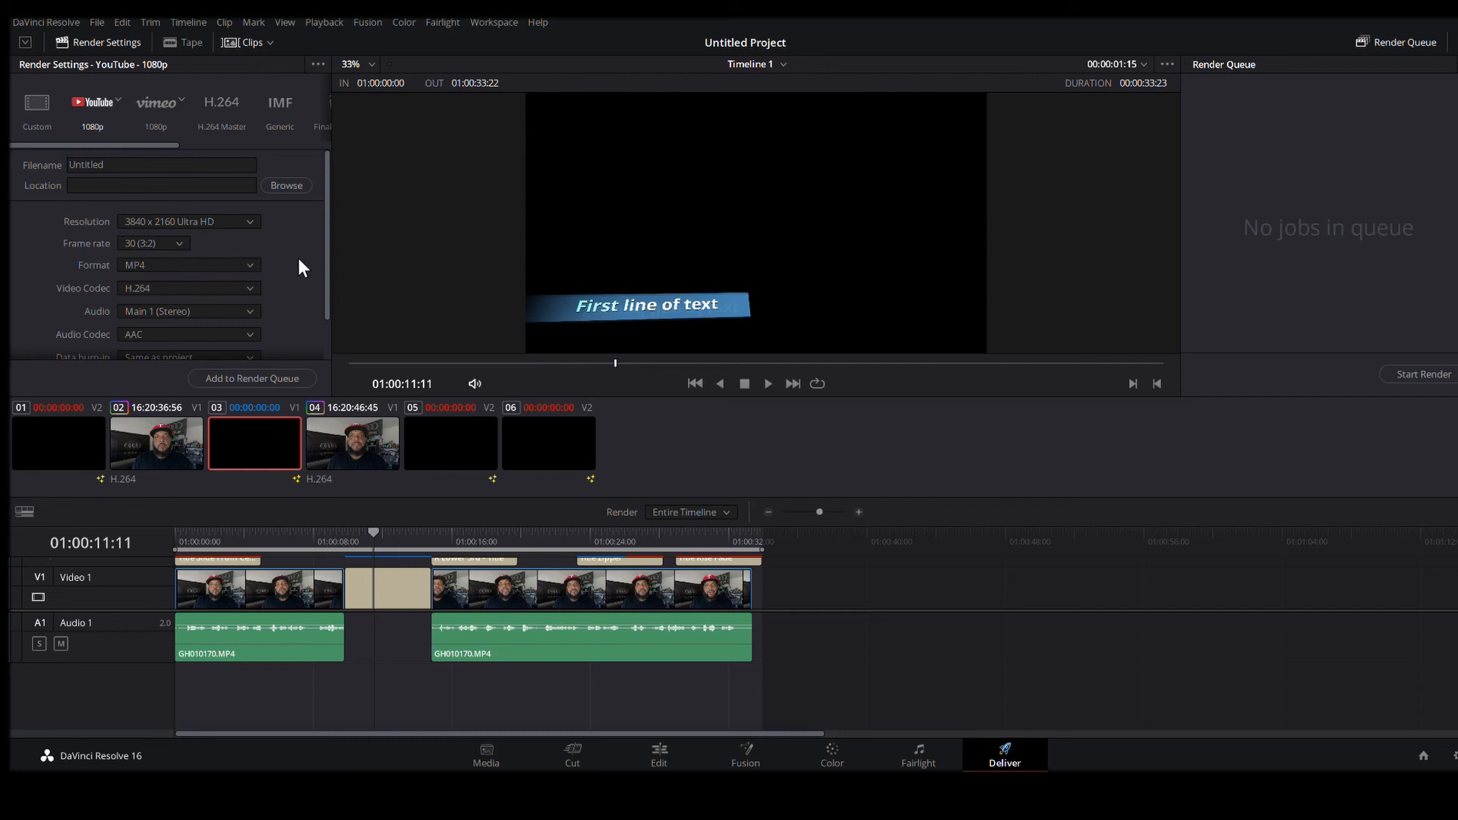
# Step: Add the timeline to the render queue as test.mp4 on drive D and start rendering the job
pyautogui.scroll(-2, 300, 250)
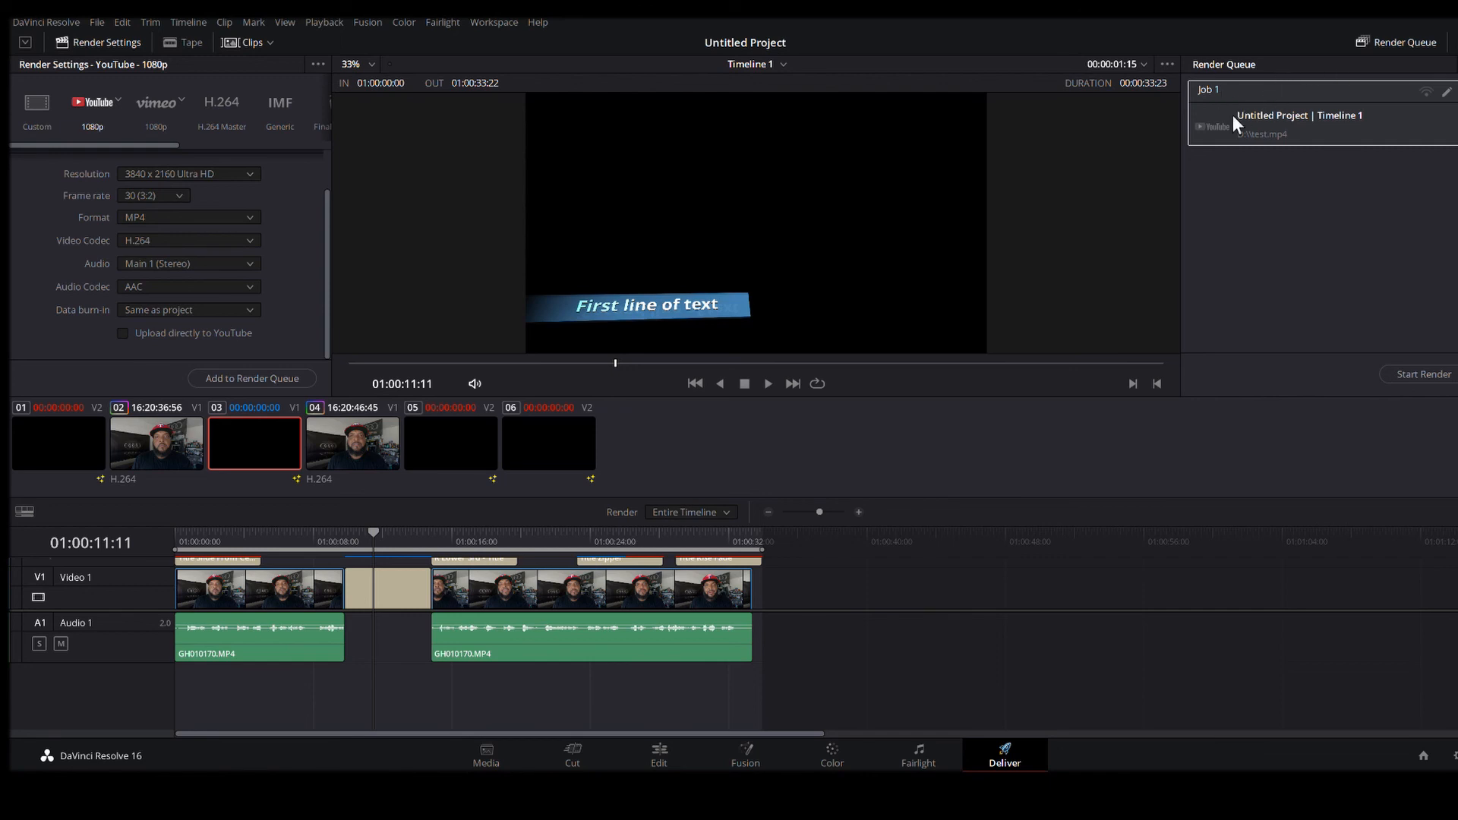
pyautogui.click(1413, 370)
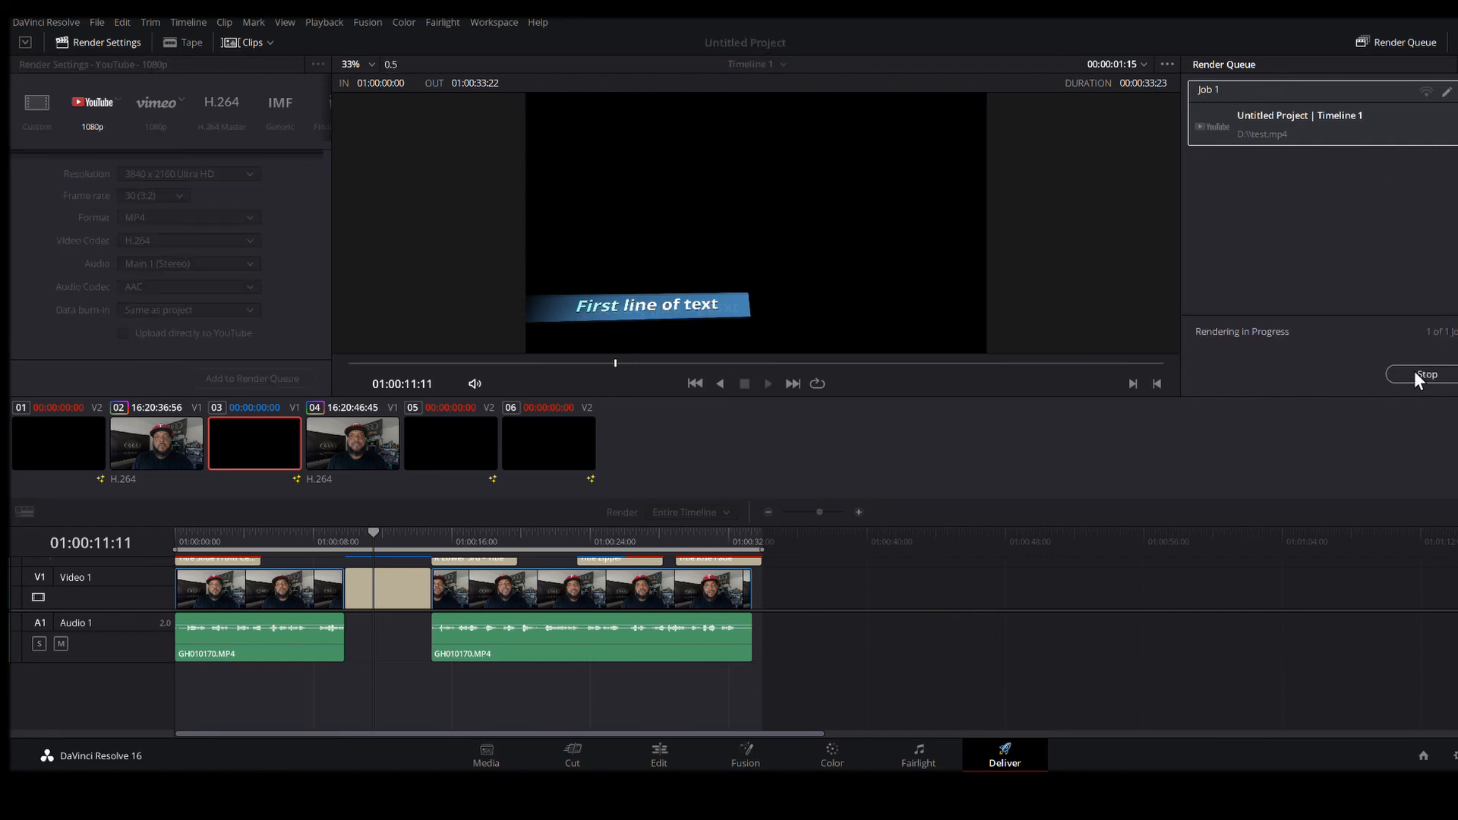